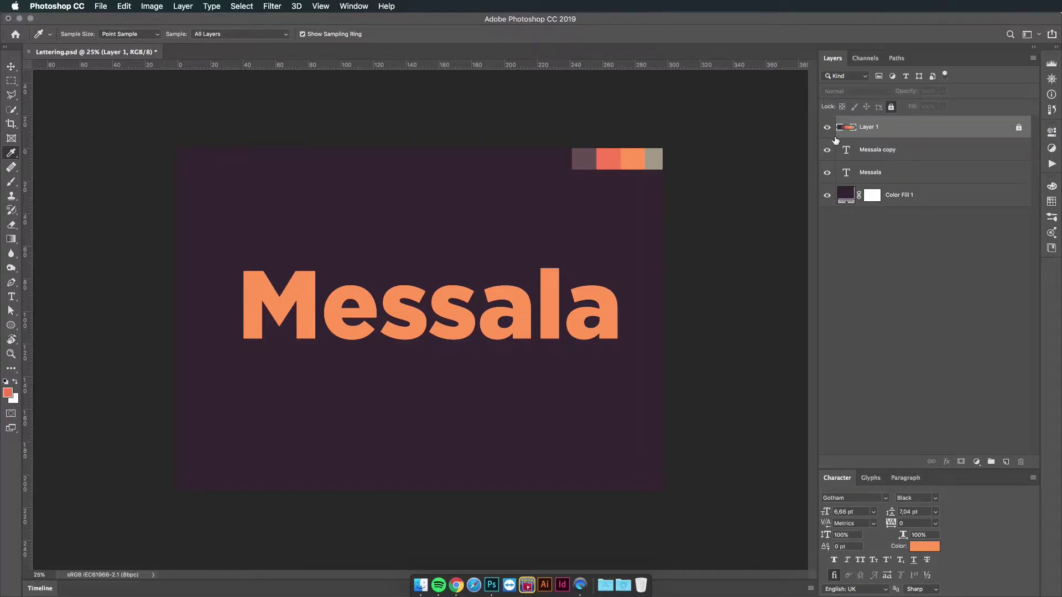
Recolour the lower Messala text layer to #f77b52, sampled from the coral palette swatch, and check it by toggling Messala copy's visibility
{"action": "left_click", "coordinate": [891, 173]}
{"action": "left_click", "coordinate": [827, 152]}
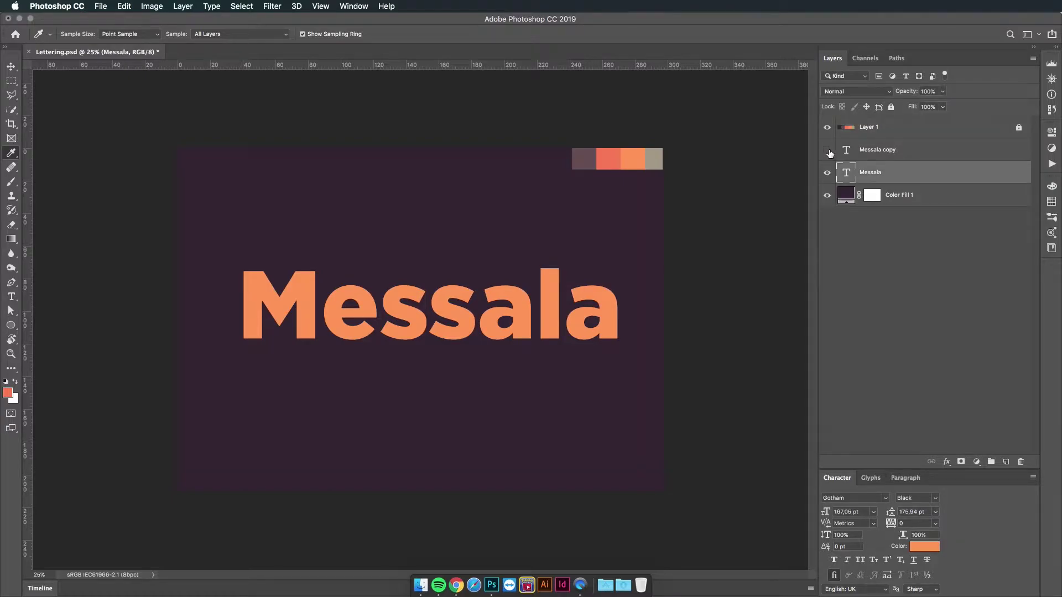
{"action": "left_click", "coordinate": [827, 150]}
{"action": "key", "text": "t"}
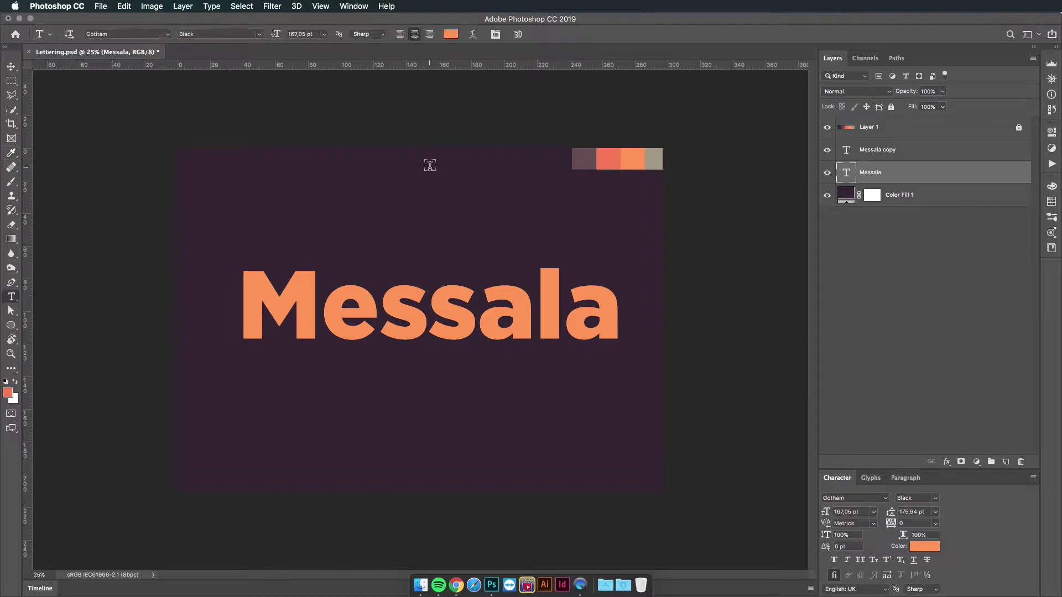
{"action": "left_click", "coordinate": [450, 35]}
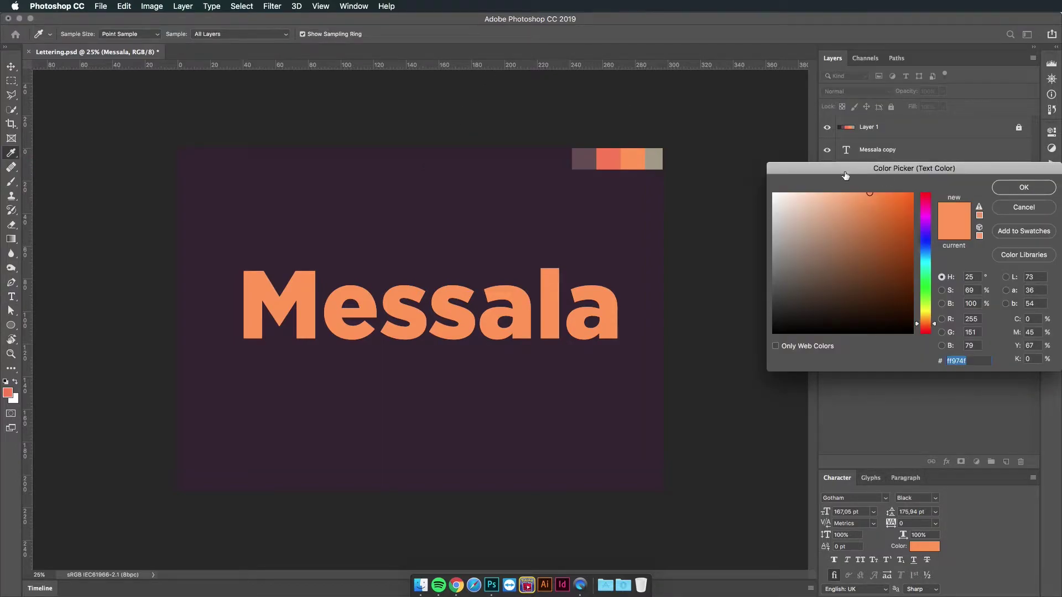
{"action": "left_click", "coordinate": [609, 159]}
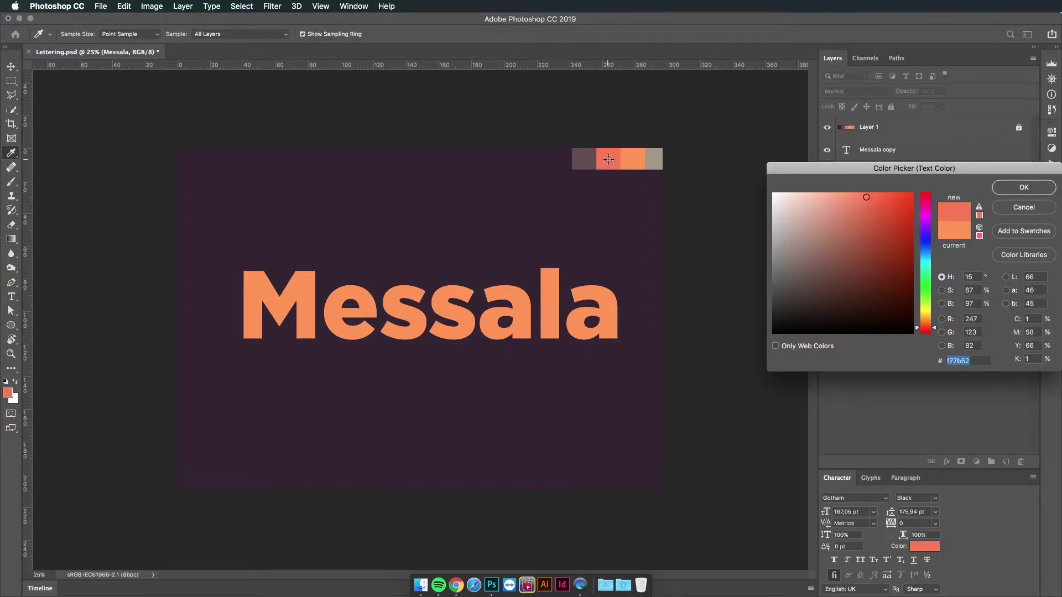
{"action": "left_click", "coordinate": [1023, 187]}
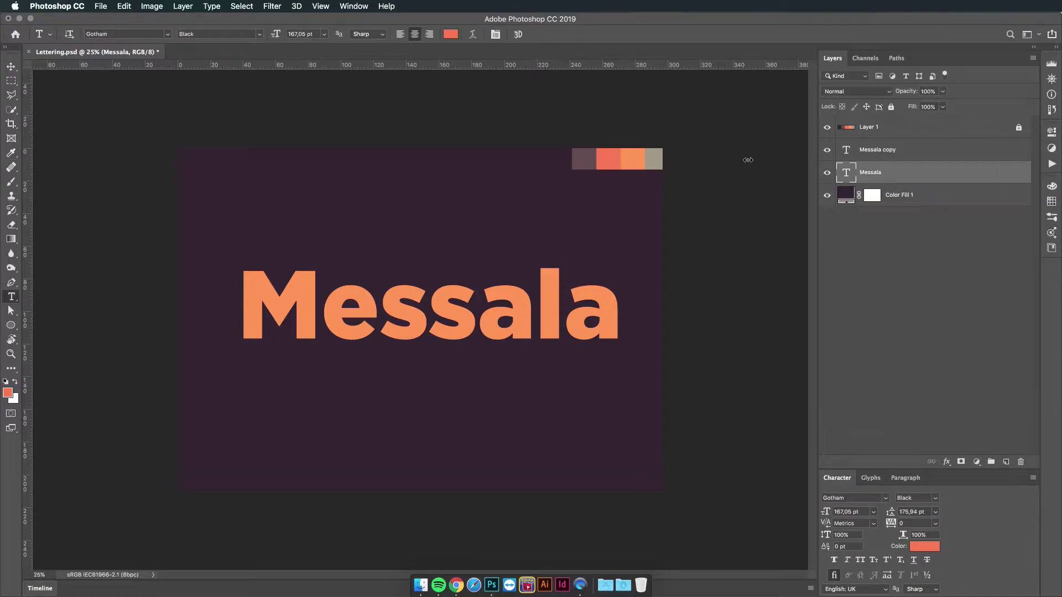
{"action": "left_click", "coordinate": [12, 67]}
{"action": "left_click", "coordinate": [827, 150]}
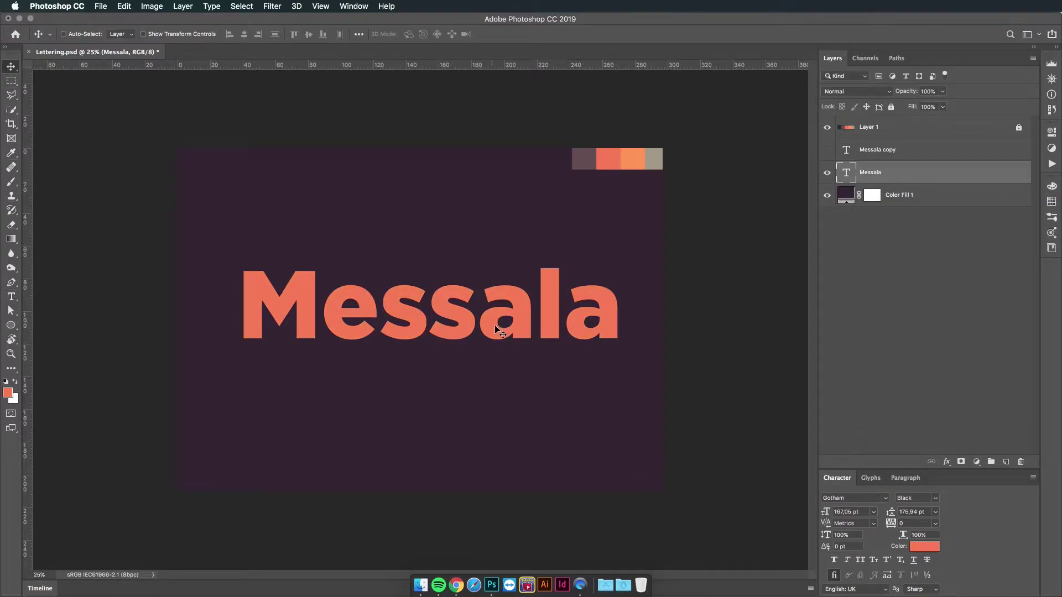
{"action": "left_click", "coordinate": [827, 150]}
Transform the lower Messala text layer to 95% width and 97% height
{"action": "left_click", "coordinate": [865, 150]}
{"action": "left_click", "coordinate": [870, 177]}
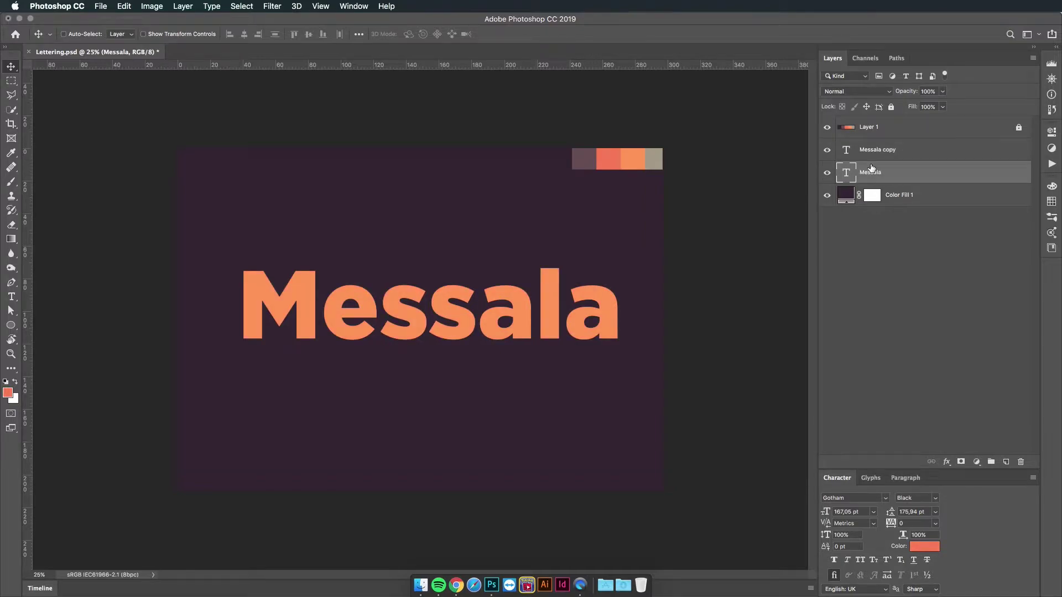
{"action": "key", "text": "super+t"}
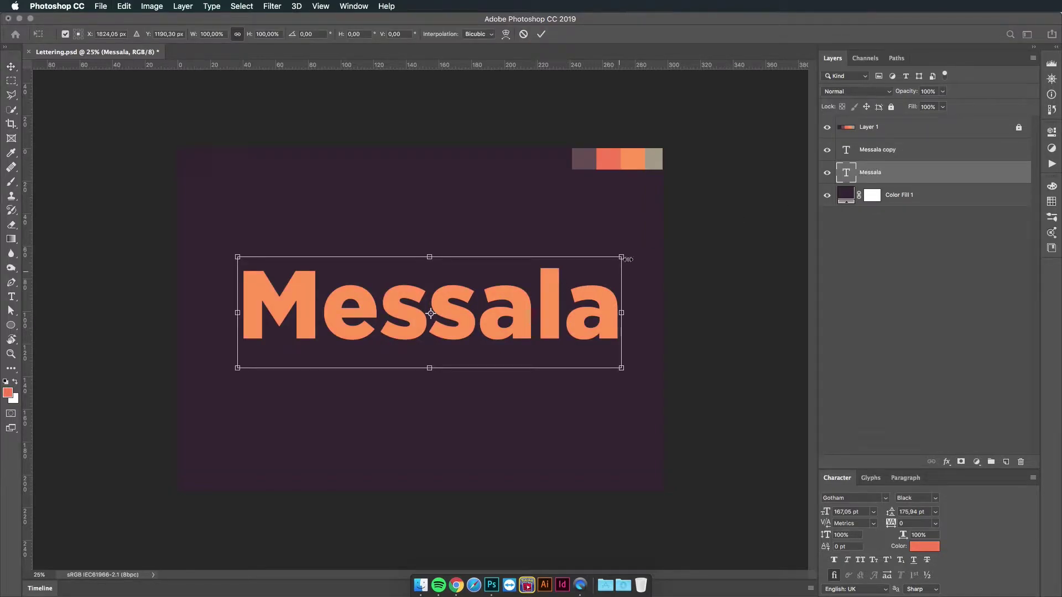
{"action": "left_click_drag", "start_coordinate": [621, 257], "coordinate": [614, 258]}
{"action": "left_click", "coordinate": [211, 34]}
{"action": "type", "text": "95"}
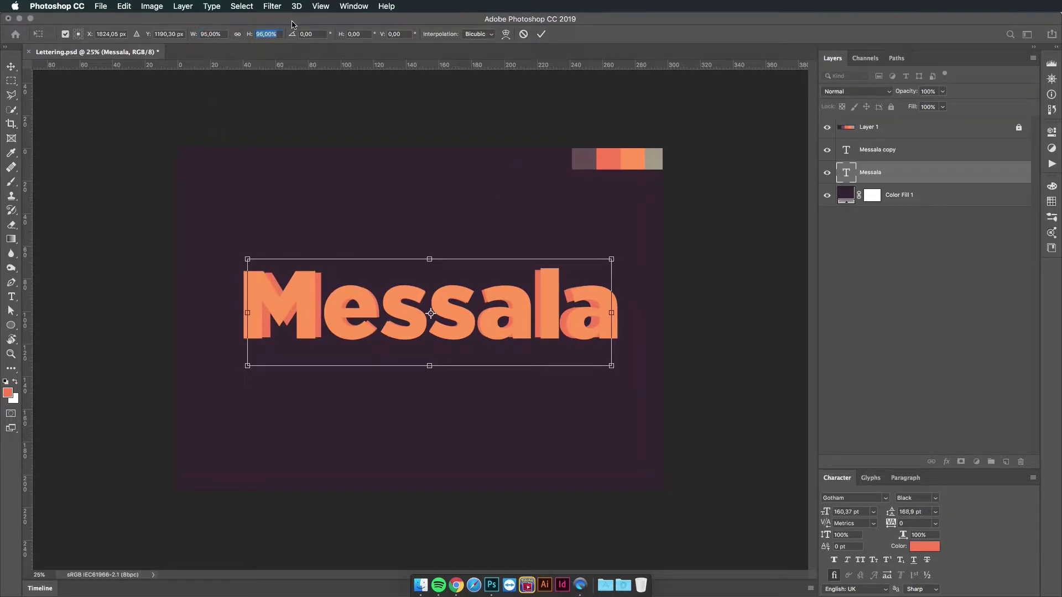
{"action": "key", "text": "Up"}
{"action": "key", "text": "Up"}
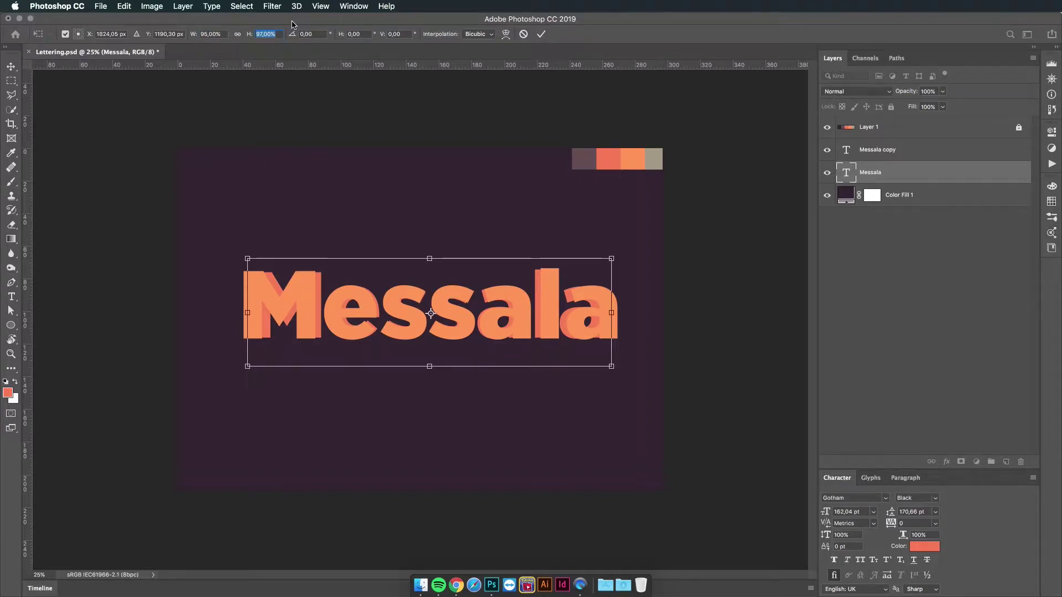
{"action": "key", "text": "Return"}
{"action": "left_click", "coordinate": [540, 34]}
Put the lower Messala text layer into its own layer group and name the group Perspectiva
{"action": "key", "text": "z"}
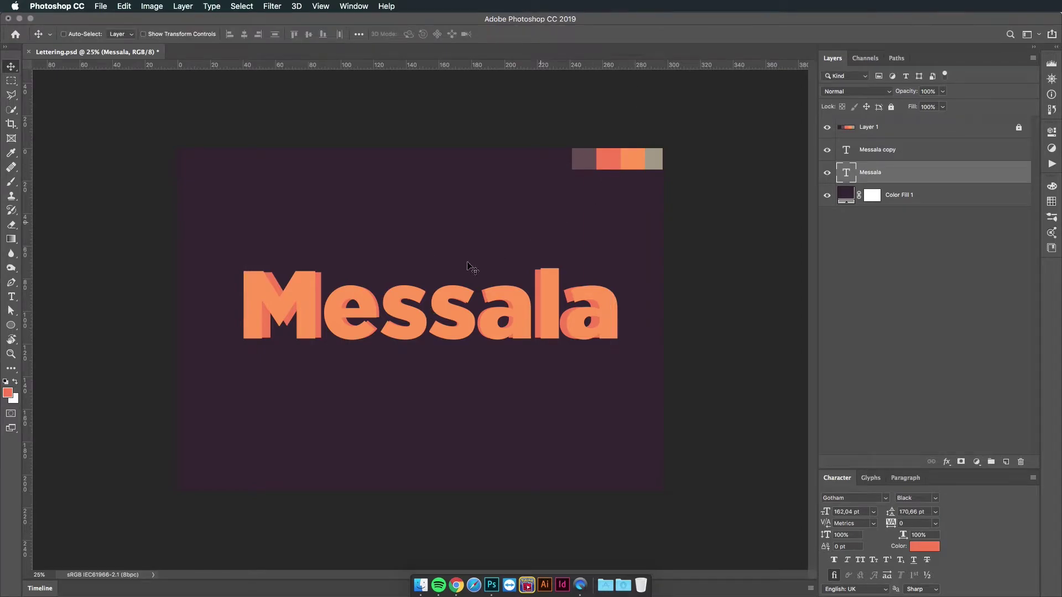
{"action": "left_click", "coordinate": [426, 298]}
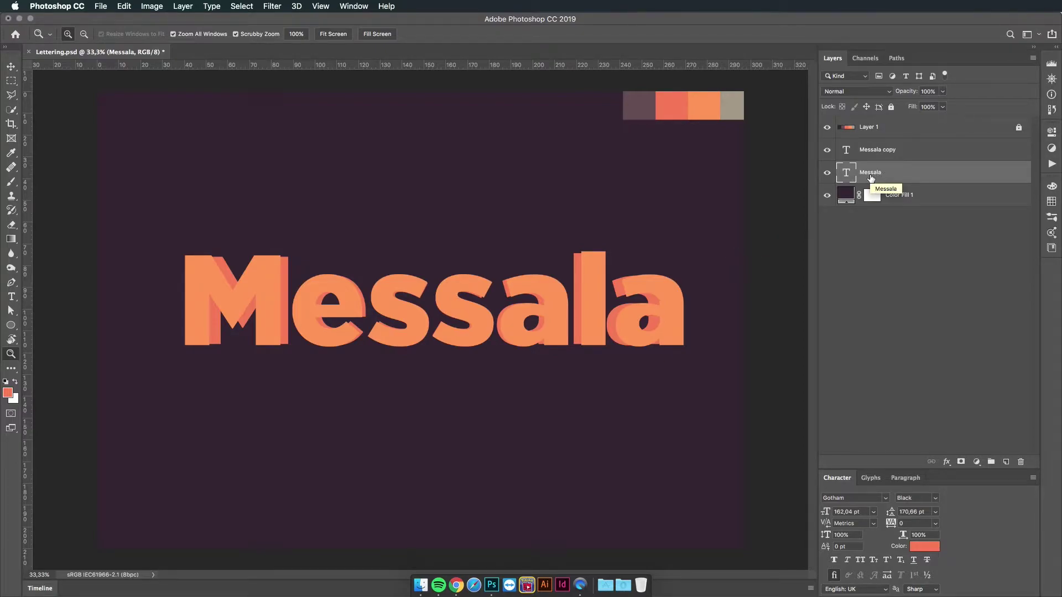
{"action": "key", "text": "super+g"}
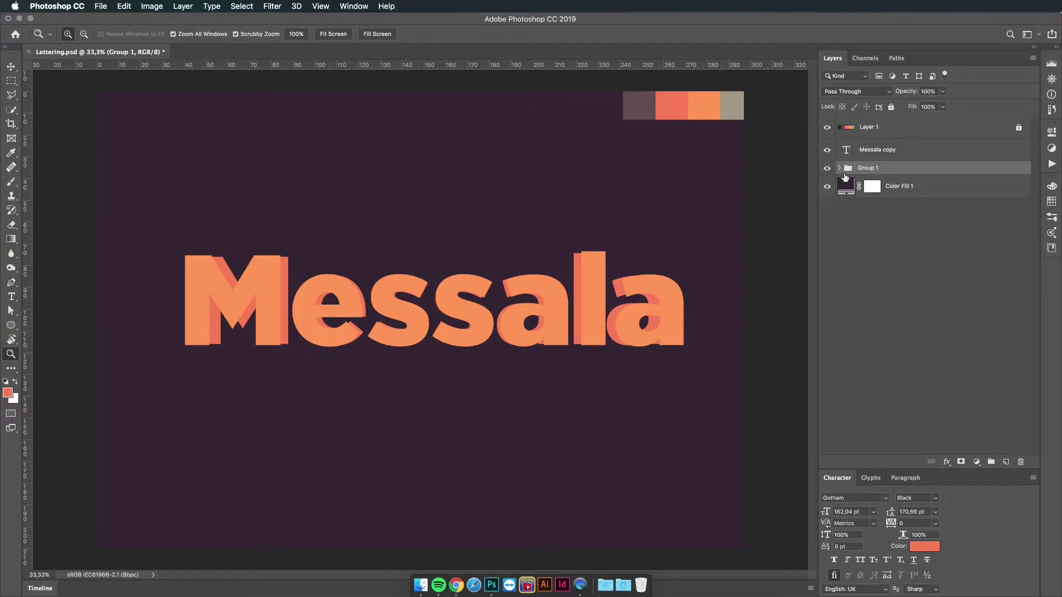
{"action": "left_click", "coordinate": [840, 169]}
{"action": "double_click", "coordinate": [867, 168]}
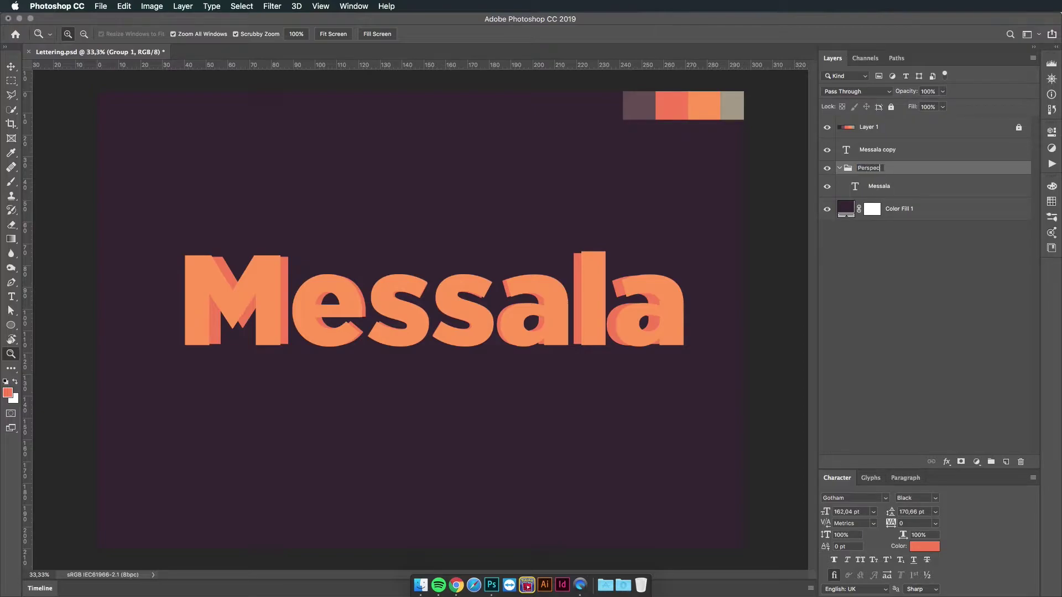
{"action": "key", "text": "Return"}
Give the Perspectiva group an orange colour label and select the Messala text layer inside it
{"action": "right_click", "coordinate": [827, 188]}
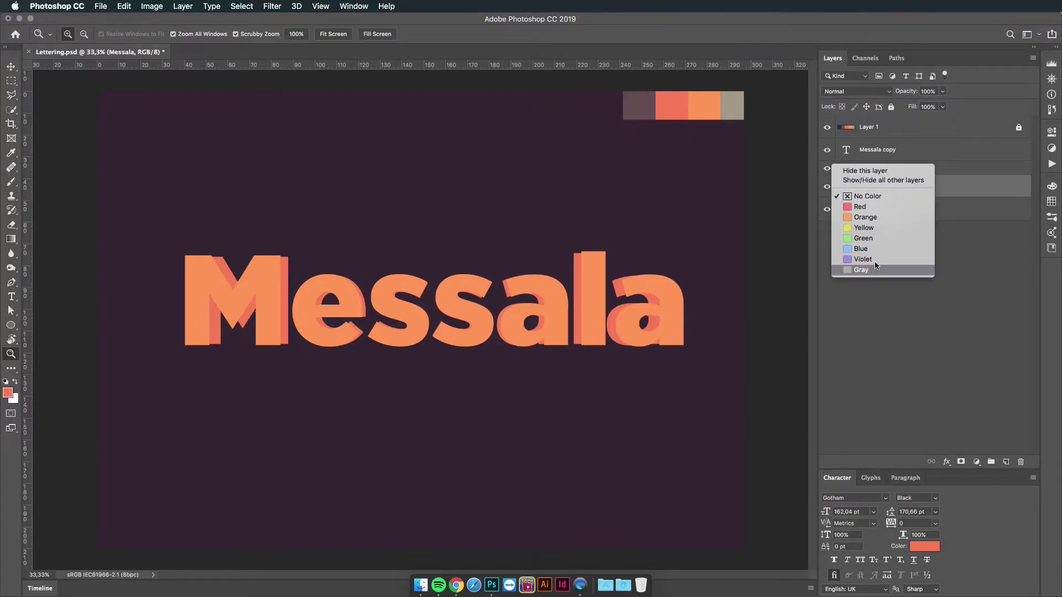
{"action": "left_click", "coordinate": [891, 231]}
{"action": "left_click", "coordinate": [920, 187]}
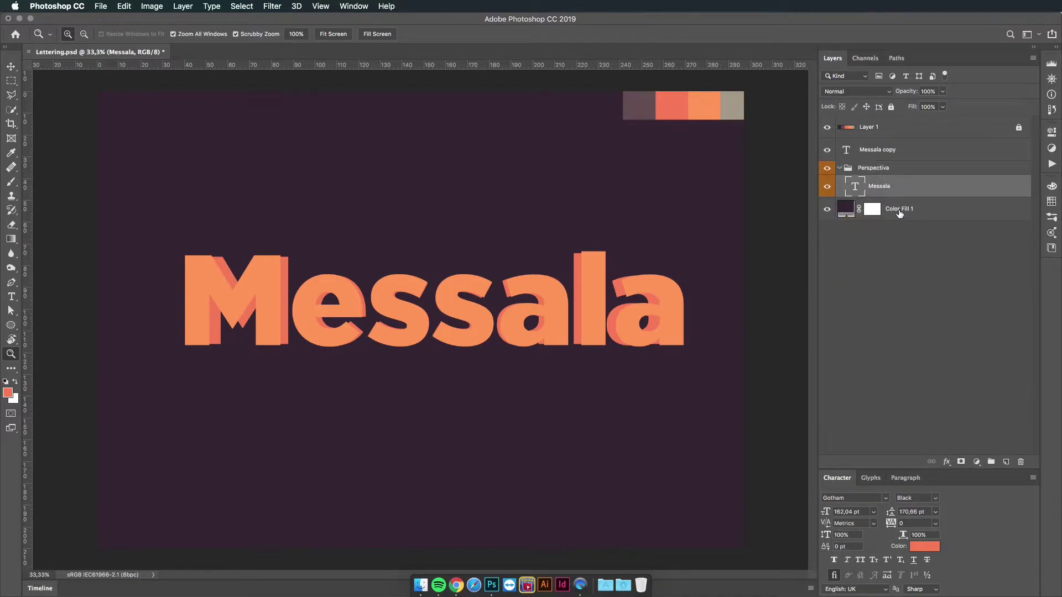
Set the Pen tool to draw shapes instead of paths
{"action": "key", "text": "v"}
{"action": "scroll", "coordinate": [421, 324], "scroll_direction": "up", "scroll_amount": 1}
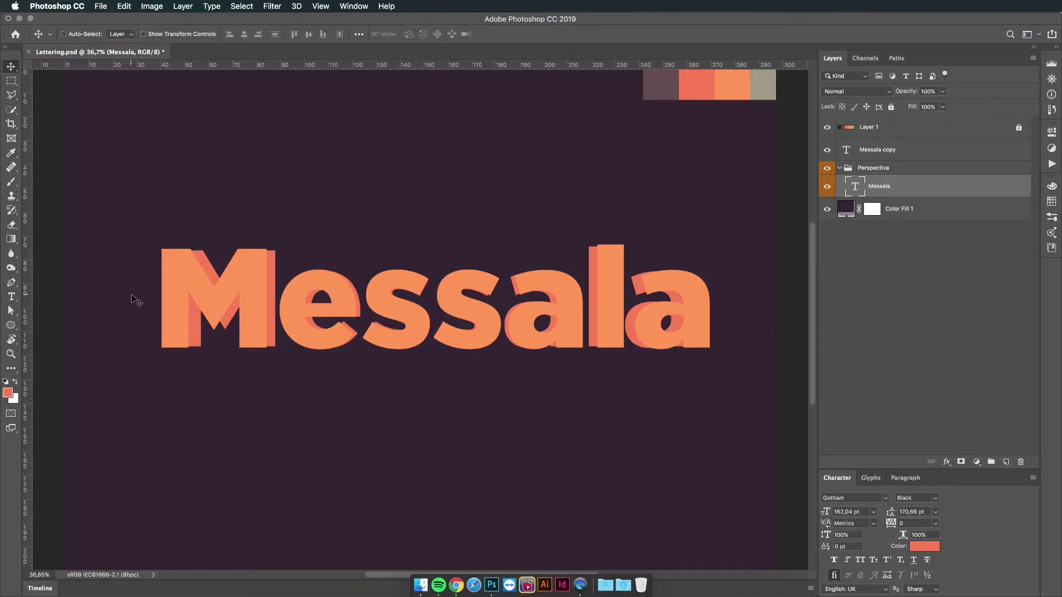
{"action": "key", "text": "p"}
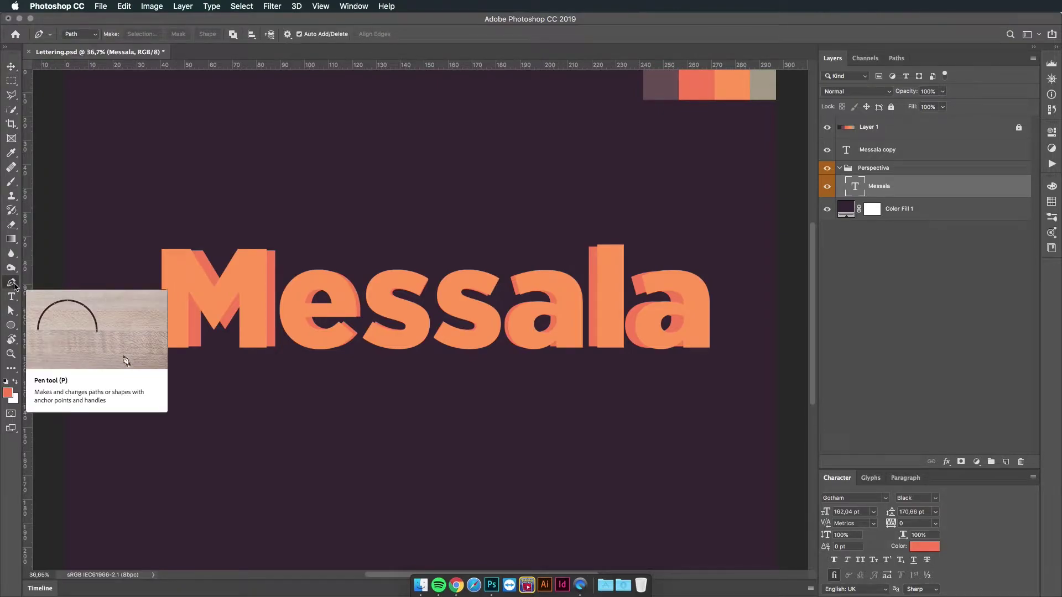
{"action": "left_click", "coordinate": [82, 35]}
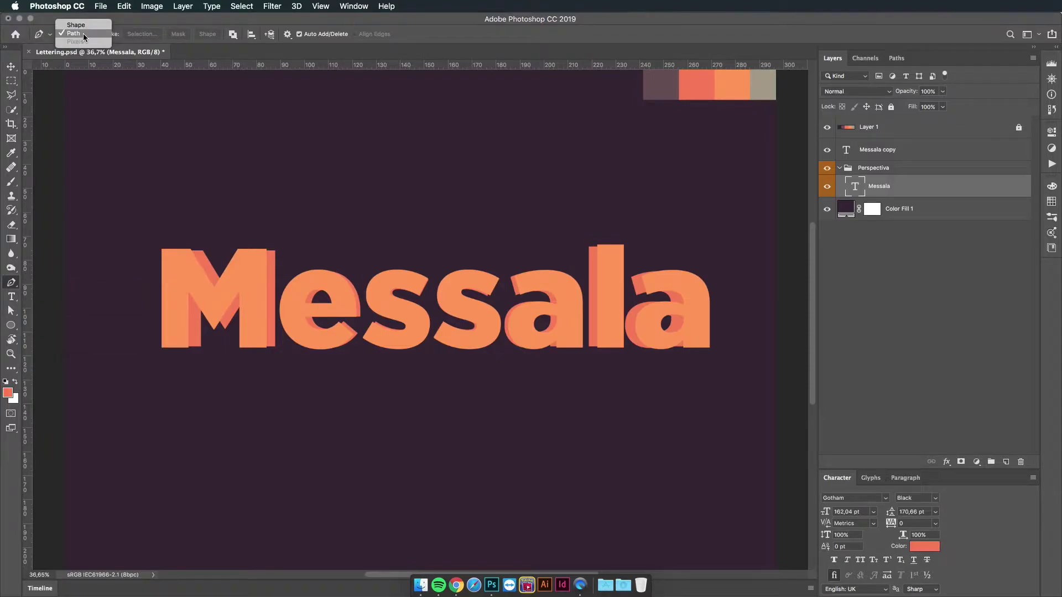
{"action": "left_click", "coordinate": [83, 25]}
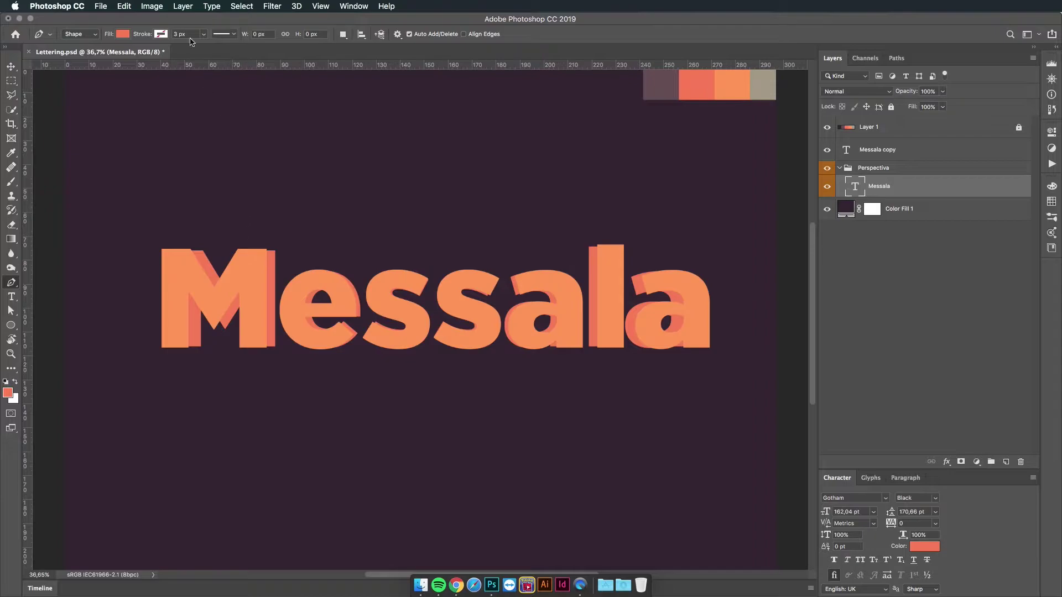
Draw a four-point coral shape, about 78 by 102 px, joining the front and back corners at the top of the M's inner left diagonal
{"action": "key", "text": "z"}
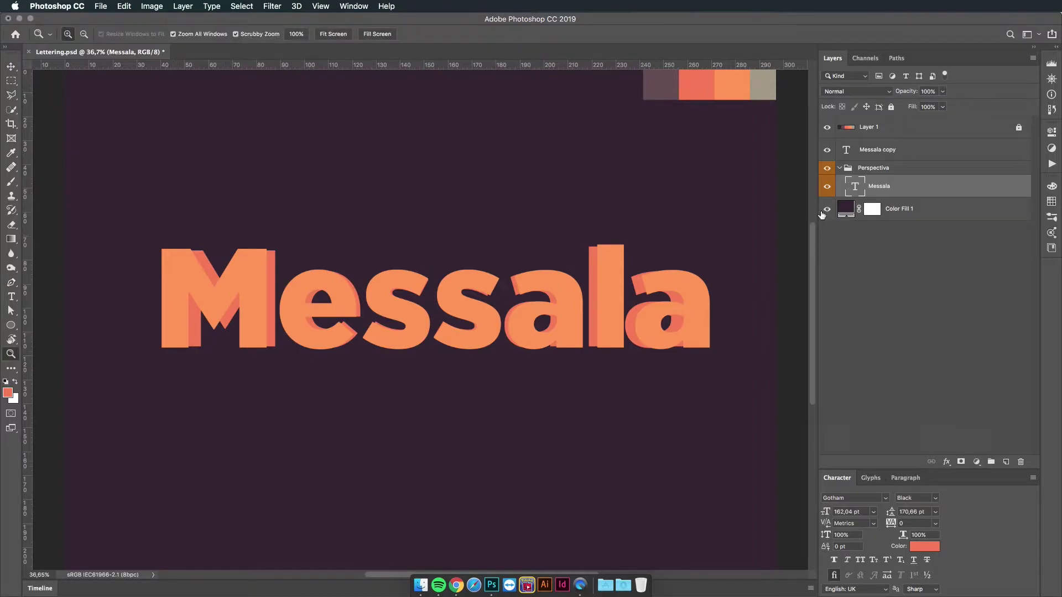
{"action": "left_click_drag", "start_coordinate": [170, 238], "coordinate": [286, 291]}
{"action": "scroll", "coordinate": [287, 291], "scroll_direction": "down", "scroll_amount": 5}
{"action": "key", "text": "p"}
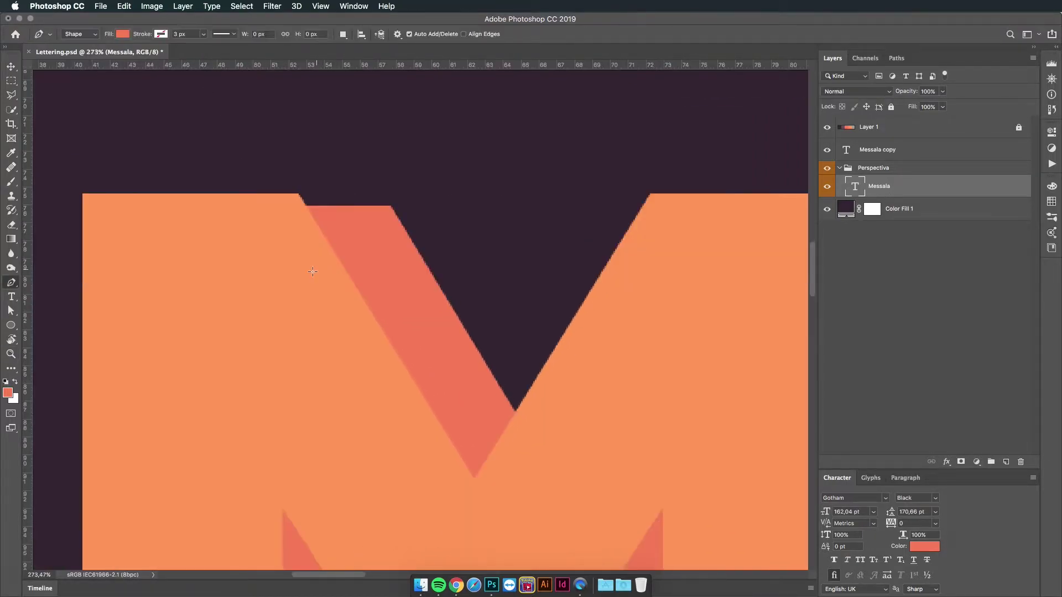
{"action": "left_click", "coordinate": [273, 295]}
{"action": "left_click", "coordinate": [299, 196]}
{"action": "left_click", "coordinate": [391, 205]}
{"action": "left_click", "coordinate": [383, 349]}
{"action": "left_click", "coordinate": [273, 295]}
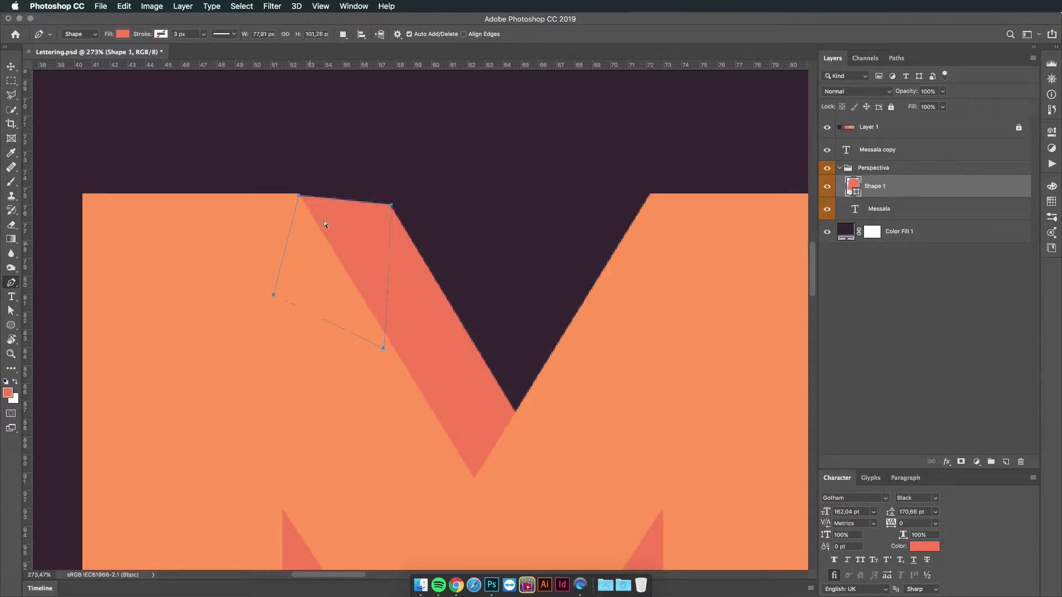
Draw a coral shape about 97 px wide joining the front and back corners at the bottom of the M's left stem
{"action": "scroll", "coordinate": [426, 216], "scroll_direction": "down", "scroll_amount": 10}
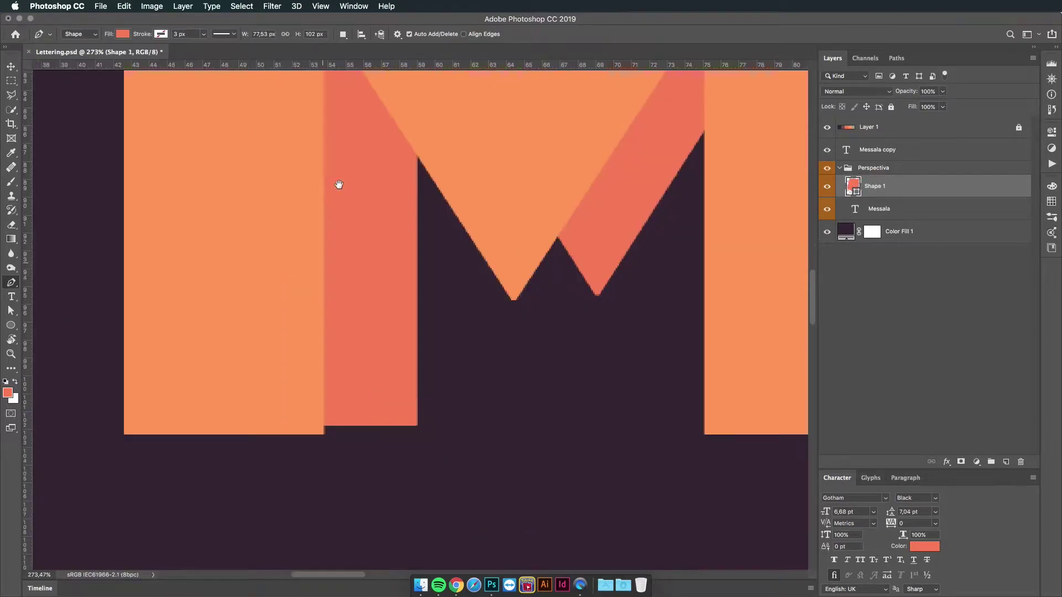
{"action": "left_click", "coordinate": [278, 246]}
{"action": "left_click", "coordinate": [331, 432]}
{"action": "key", "text": "super+z"}
{"action": "left_click", "coordinate": [331, 433]}
{"action": "left_click", "coordinate": [426, 423]}
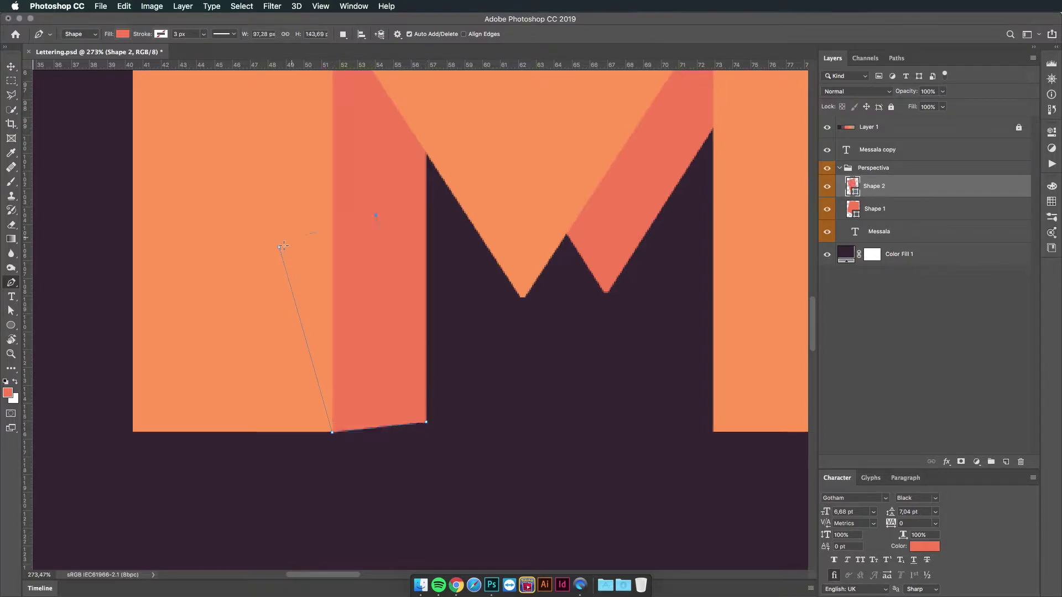
{"action": "left_click", "coordinate": [279, 247]}
Draw a coral shape, about 61 by 100 px, joining the front and back tips of the M's central V
{"action": "scroll", "coordinate": [305, 265], "scroll_direction": "right", "scroll_amount": 5}
{"action": "scroll", "coordinate": [304, 266], "scroll_direction": "up", "scroll_amount": 2}
{"action": "left_click", "coordinate": [378, 206]}
{"action": "left_click", "coordinate": [385, 356]}
{"action": "left_click", "coordinate": [472, 353]}
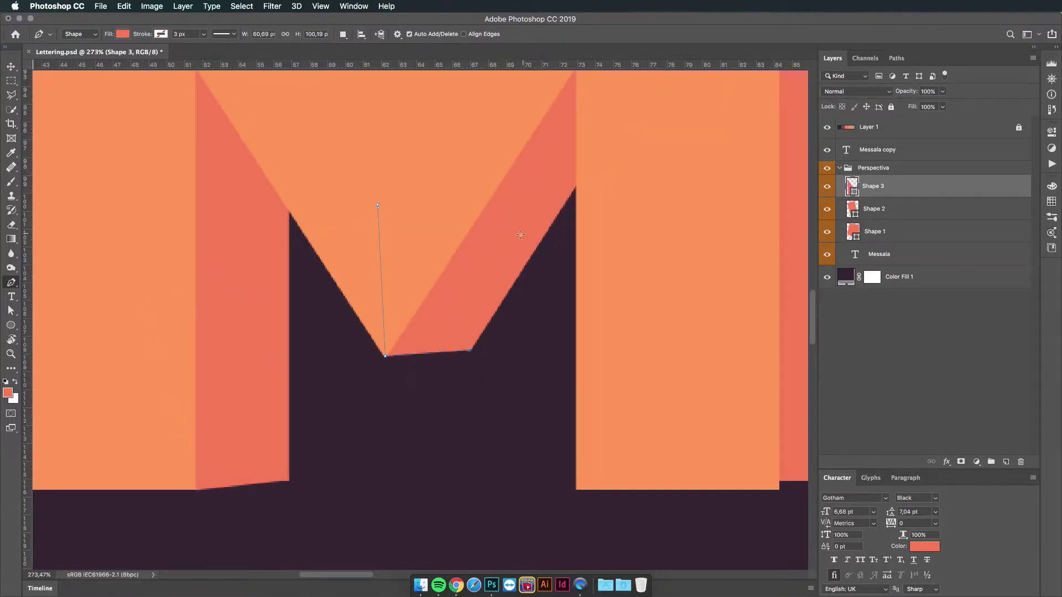
{"action": "left_click", "coordinate": [378, 206]}
Draw a four-point coral shape joining the front and back corners at the bottom right of the M's right stem
{"action": "scroll", "coordinate": [387, 221], "scroll_direction": "right", "scroll_amount": 10}
{"action": "scroll", "coordinate": [387, 221], "scroll_direction": "down", "scroll_amount": 4}
{"action": "left_click", "coordinate": [446, 237]}
{"action": "left_click", "coordinate": [485, 383]}
{"action": "left_click", "coordinate": [549, 375]}
{"action": "left_click", "coordinate": [446, 239]}
Draw a coral shape, about 63 by 74 px, joining the front and back corners at the top right of the M
{"action": "scroll", "coordinate": [372, 346], "scroll_direction": "right", "scroll_amount": 5}
{"action": "scroll", "coordinate": [372, 346], "scroll_direction": "up", "scroll_amount": 4}
{"action": "left_click", "coordinate": [366, 350]}
{"action": "left_click", "coordinate": [397, 239]}
{"action": "left_click", "coordinate": [461, 250]}
{"action": "left_click", "coordinate": [438, 335]}
{"action": "left_click", "coordinate": [366, 350]}
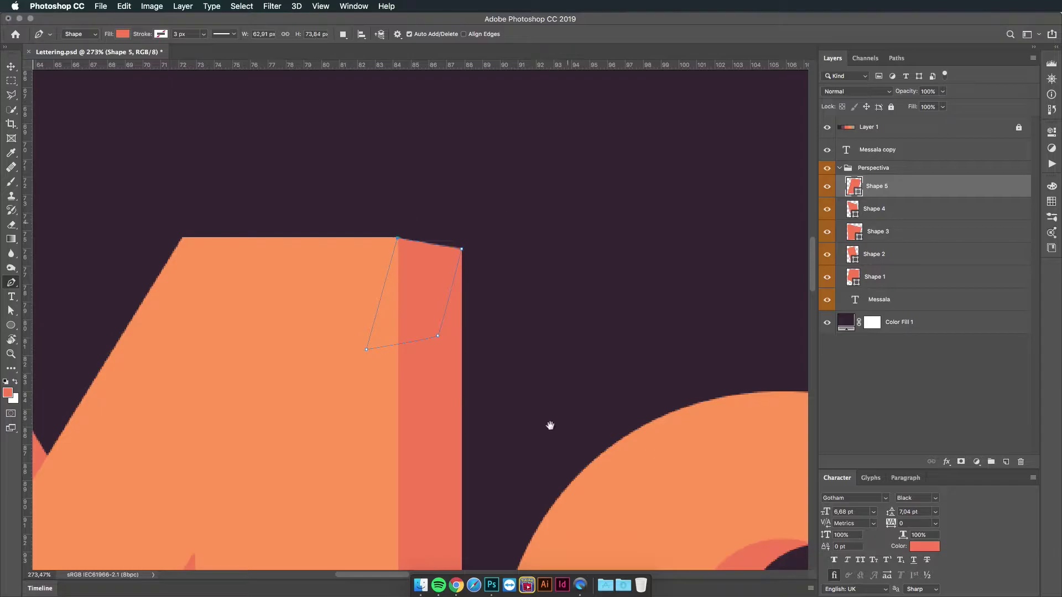
Draw a coral shape, about 54 by 65 px, joining the front and back upper corners of the e's lower terminal
{"action": "scroll", "coordinate": [550, 427], "scroll_direction": "right", "scroll_amount": 10}
{"action": "scroll", "coordinate": [551, 427], "scroll_direction": "down", "scroll_amount": 4}
{"action": "left_click", "coordinate": [504, 438]}
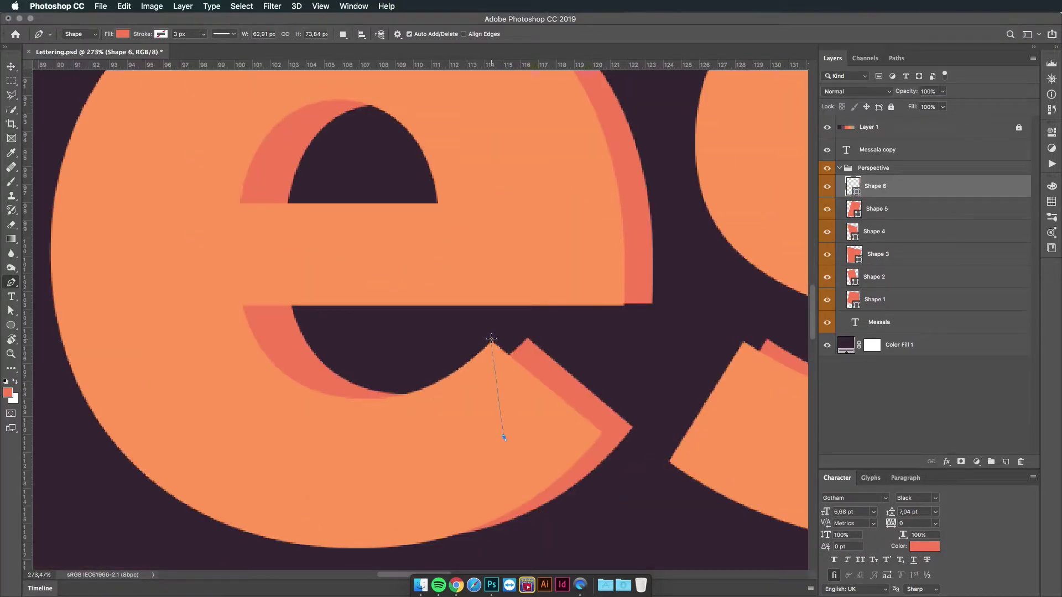
{"action": "left_click", "coordinate": [491, 339]}
{"action": "left_click", "coordinate": [527, 339]}
{"action": "left_click", "coordinate": [573, 430]}
{"action": "left_click", "coordinate": [504, 439]}
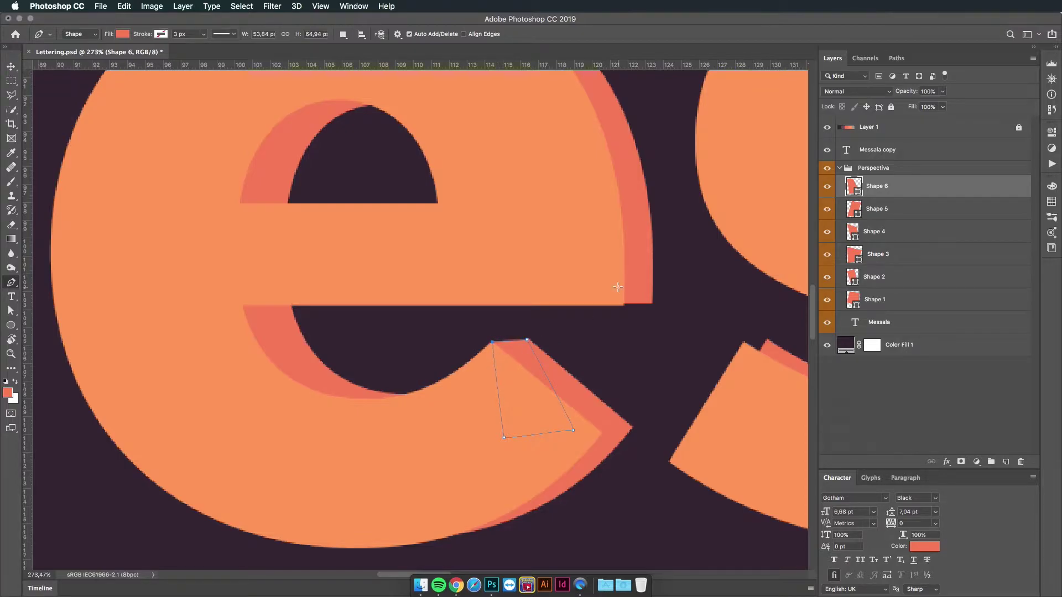
Draw a coral shape, about 77 by 95 px, joining the front and back upper corners of the first s's lower terminal
{"action": "left_click_drag", "start_coordinate": [617, 286], "coordinate": [260, 286]}
{"action": "left_click", "coordinate": [466, 482]}
{"action": "left_click", "coordinate": [385, 341]}
{"action": "left_click", "coordinate": [408, 339]}
Draw a four-point coral shape joining the front and back tips of the first s's upper terminal
{"action": "mouse_move", "coordinate": [511, 280]}
{"action": "left_mouse_down"}
{"action": "mouse_move", "coordinate": [254, 524]}
{"action": "mouse_move", "coordinate": [271, 507]}
{"action": "left_mouse_up"}
{"action": "left_click", "coordinate": [454, 281]}
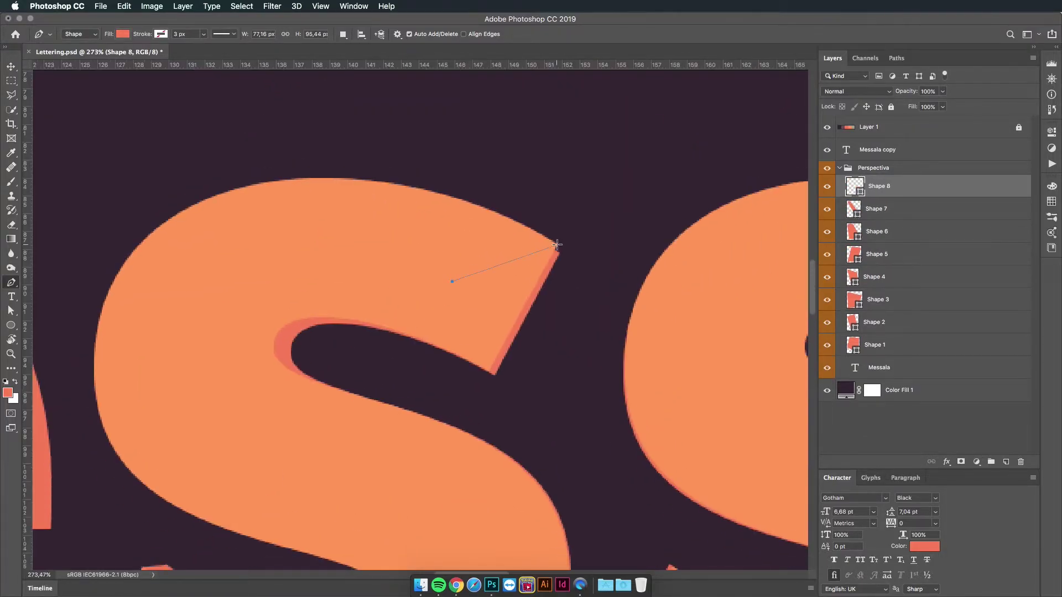
{"action": "left_click", "coordinate": [557, 244]}
{"action": "left_click", "coordinate": [560, 252]}
{"action": "left_click", "coordinate": [502, 310]}
{"action": "left_click", "coordinate": [453, 281]}
Draw a coral shape, about 41 by 68 px, joining the front and back lower corners of the second s's upper terminal
{"action": "left_click_drag", "start_coordinate": [697, 293], "coordinate": [294, 264]}
{"action": "left_click", "coordinate": [567, 253]}
{"action": "left_click", "coordinate": [597, 347]}
{"action": "left_click", "coordinate": [618, 341]}
{"action": "left_click", "coordinate": [625, 243]}
Draw a coral shape, about 65 by 27 px, joining the front and back lower corners of the second s's lower terminal
{"action": "left_click_drag", "start_coordinate": [373, 538], "coordinate": [509, 322]}
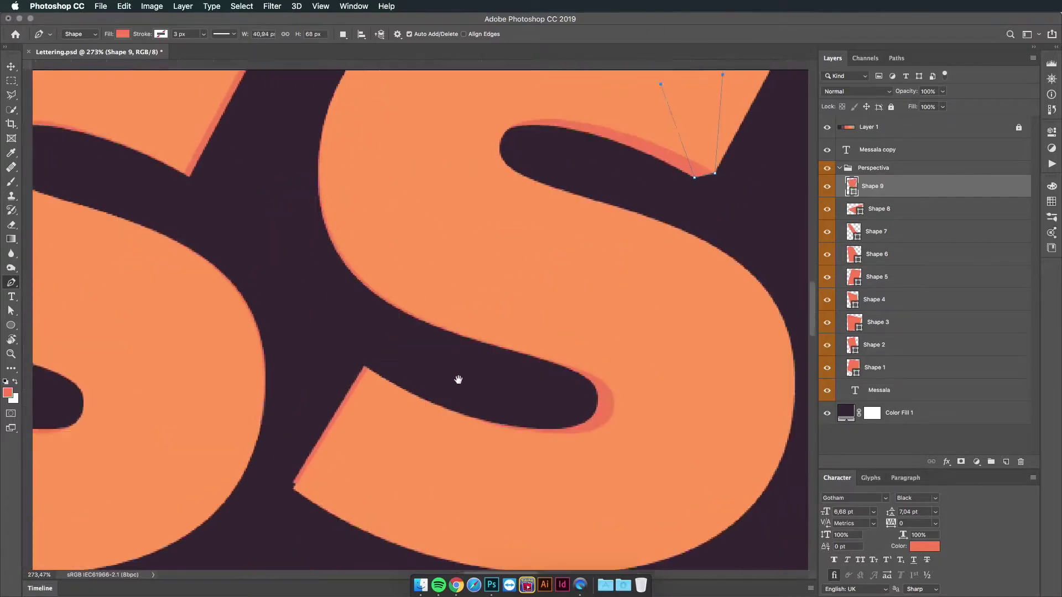
{"action": "left_click_drag", "start_coordinate": [367, 405], "coordinate": [565, 185]}
{"action": "left_click", "coordinate": [510, 320]}
{"action": "left_click", "coordinate": [414, 355]}
{"action": "left_click", "coordinate": [611, 323]}
{"action": "left_click_drag", "start_coordinate": [611, 323], "coordinate": [263, 293]}
{"action": "left_click_drag", "start_coordinate": [526, 293], "coordinate": [98, 328]}
{"action": "left_click_drag", "start_coordinate": [182, 332], "coordinate": [678, 347]}
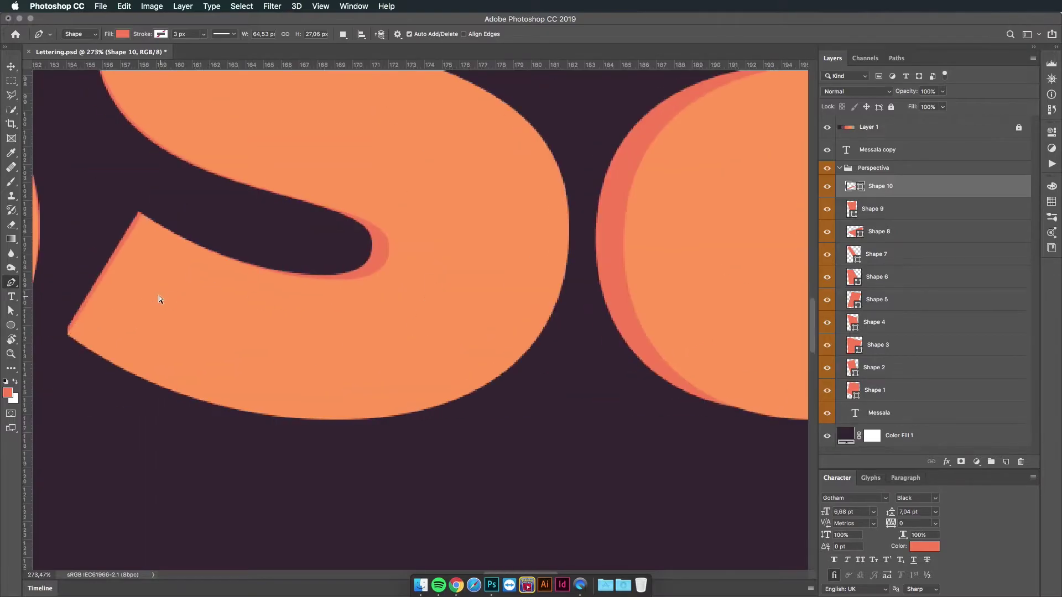
{"action": "left_click", "coordinate": [193, 306]}
{"action": "key", "text": "super+z"}
Draw a coral shape, about 81 by 48 px, joining the front and back bottom-left corners of the first a's stem
{"action": "mouse_move", "coordinate": [737, 325]}
{"action": "left_mouse_down"}
{"action": "mouse_move", "coordinate": [535, 293]}
{"action": "mouse_move", "coordinate": [181, 278]}
{"action": "left_mouse_up"}
{"action": "left_click", "coordinate": [421, 289]}
{"action": "left_click", "coordinate": [381, 352]}
{"action": "left_click", "coordinate": [428, 360]}
{"action": "left_click", "coordinate": [500, 289]}
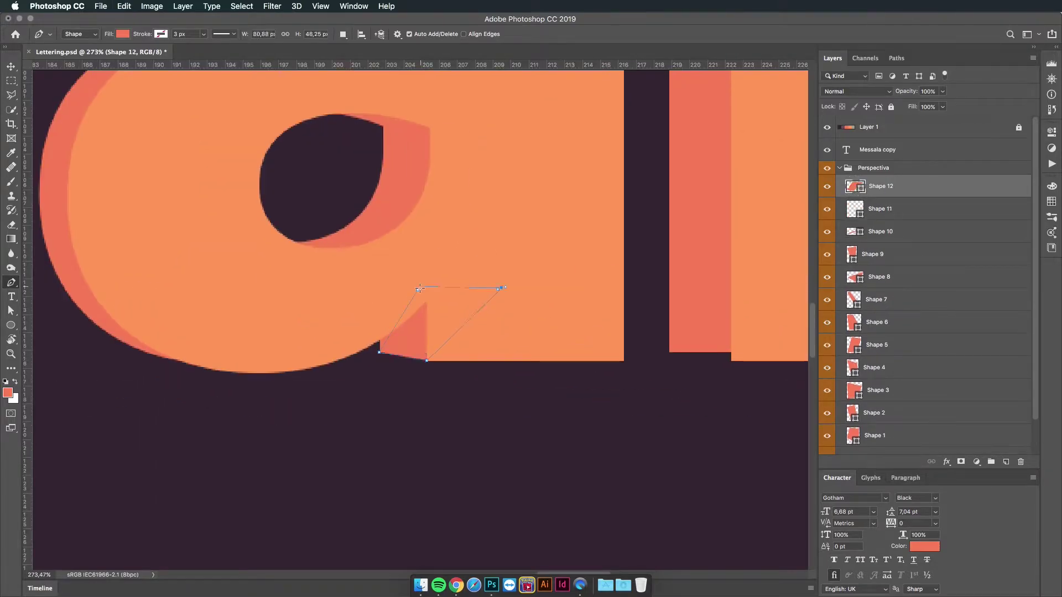
Draw a coral shape joining the front and back lower corners of the first a's upper terminal
{"action": "left_click_drag", "start_coordinate": [332, 194], "coordinate": [473, 489]}
{"action": "left_click", "coordinate": [374, 163]}
{"action": "left_click", "coordinate": [297, 262]}
{"action": "left_click", "coordinate": [263, 266]}
{"action": "key", "text": "super+z"}
{"action": "left_click", "coordinate": [262, 266]}
{"action": "left_click", "coordinate": [318, 165]}
{"action": "left_click", "coordinate": [374, 163]}
Draw a coral shape about 99 px high joining the front and back bottom-left corners of the l
{"action": "left_click_drag", "start_coordinate": [663, 442], "coordinate": [178, 218]}
{"action": "left_click", "coordinate": [444, 282]}
{"action": "left_click", "coordinate": [324, 423]}
{"action": "left_click", "coordinate": [385, 432]}
{"action": "left_click", "coordinate": [443, 281]}
Draw a four-point coral shape joining the front and back top-left corners of the l
{"action": "left_click_drag", "start_coordinate": [439, 263], "coordinate": [424, 503]}
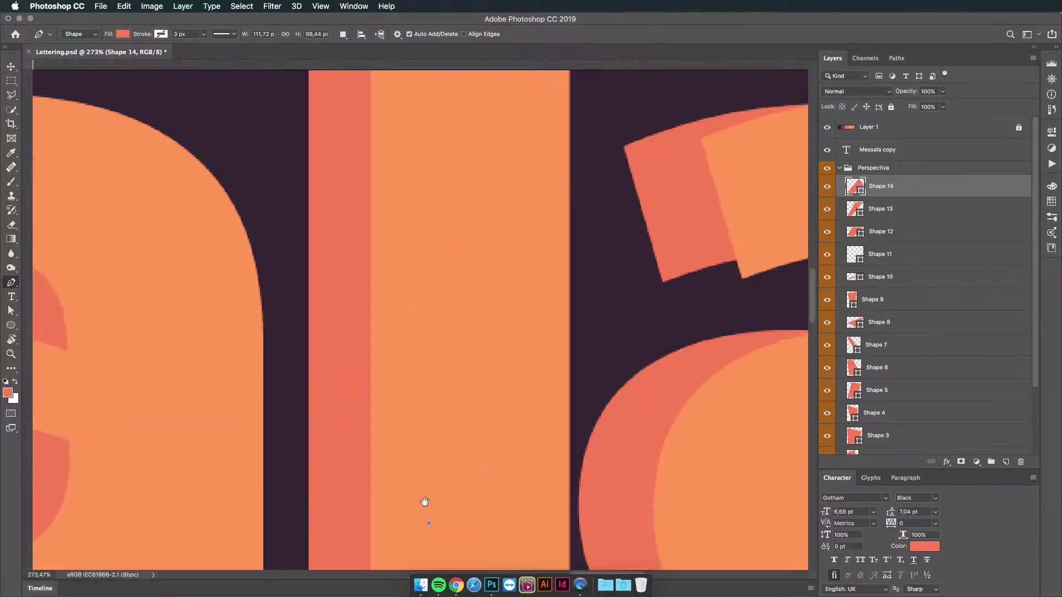
{"action": "left_click_drag", "start_coordinate": [436, 210], "coordinate": [352, 499]}
{"action": "left_click", "coordinate": [348, 359]}
{"action": "left_click", "coordinate": [285, 190]}
{"action": "left_click", "coordinate": [222, 202]}
{"action": "left_click", "coordinate": [348, 359]}
Draw a coral shape, about 67 by 75 px, joining the front and back lower corners of the last a's upper terminal
{"action": "left_click_drag", "start_coordinate": [553, 448], "coordinate": [249, 254]}
{"action": "left_click", "coordinate": [375, 258]}
{"action": "left_click", "coordinate": [272, 372]}
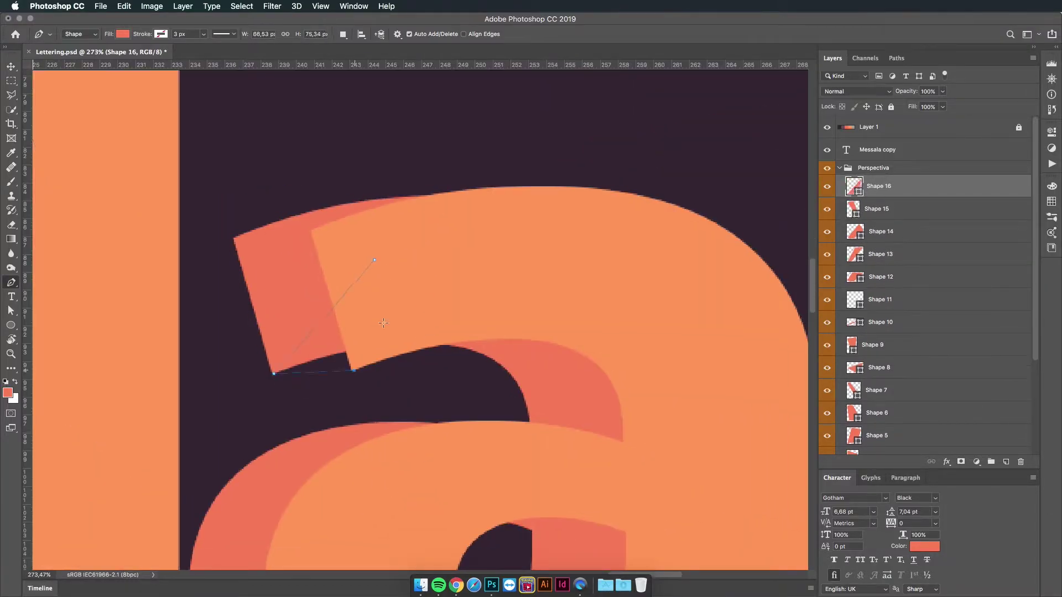
{"action": "left_click", "coordinate": [352, 369]}
{"action": "left_click", "coordinate": [375, 258]}
Reduce the Messala copy layer's opacity to 68% so the lettering behind it can be seen
{"action": "left_click_drag", "start_coordinate": [351, 382], "coordinate": [310, 239]}
{"action": "left_click", "coordinate": [582, 283]}
{"action": "left_click_drag", "start_coordinate": [533, 344], "coordinate": [519, 365]}
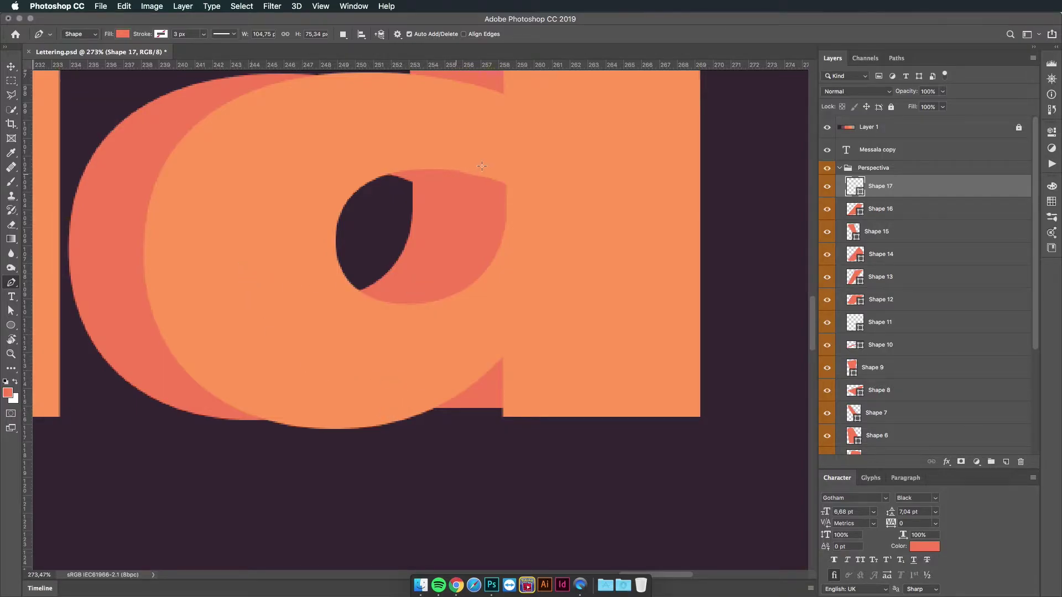
{"action": "left_click", "coordinate": [878, 150]}
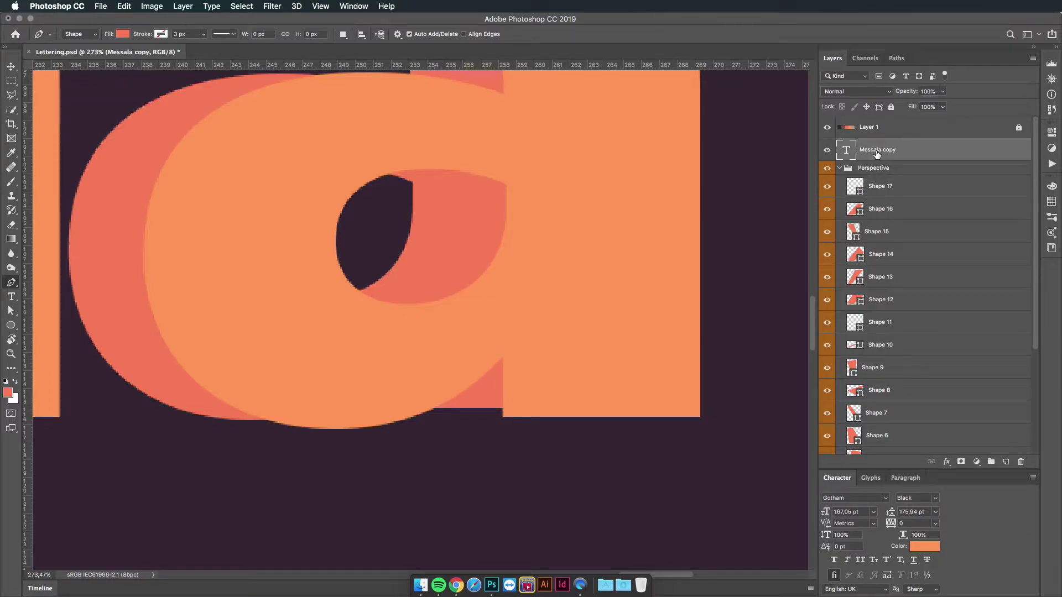
{"action": "left_click", "coordinate": [943, 91]}
{"action": "left_click_drag", "start_coordinate": [944, 105], "coordinate": [921, 107]}
Draw a coral shape above Shape 17 joining the front and back bottom-left corners of the last a's stem
{"action": "left_click", "coordinate": [887, 188]}
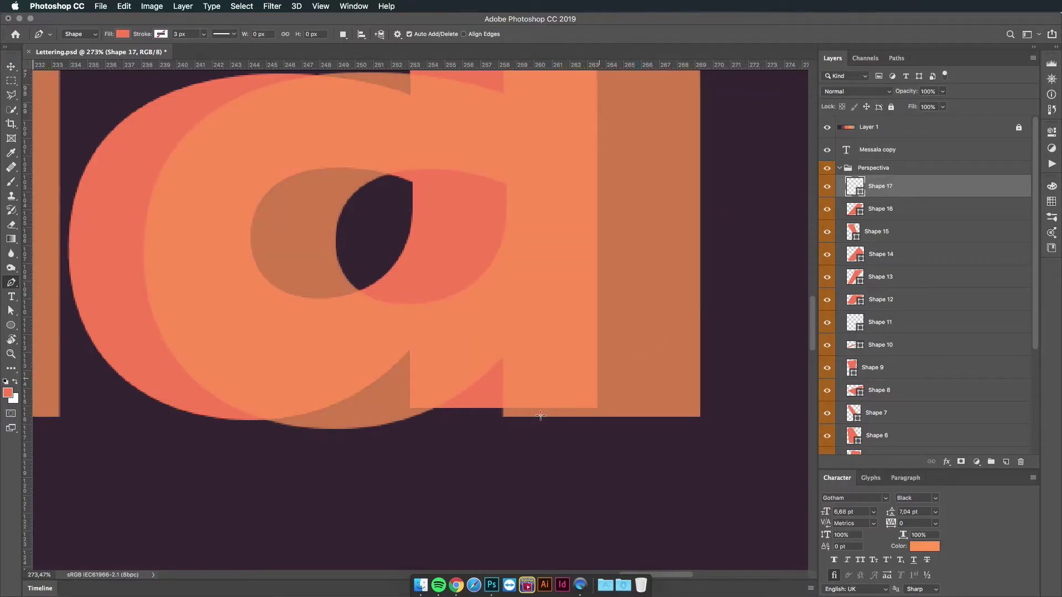
{"action": "left_click", "coordinate": [589, 373]}
{"action": "left_click", "coordinate": [503, 417]}
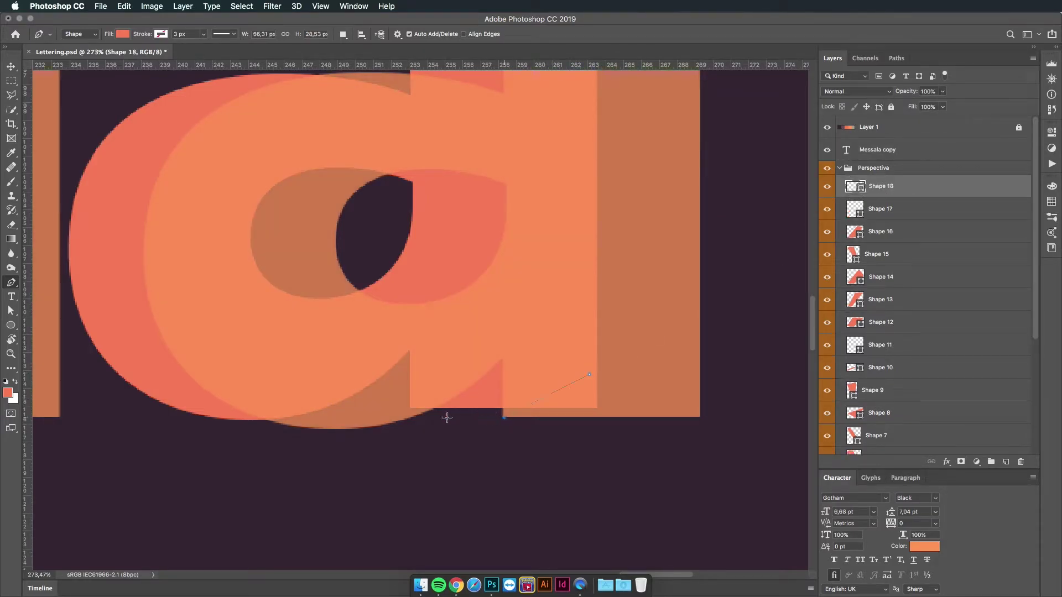
{"action": "left_click", "coordinate": [410, 408]}
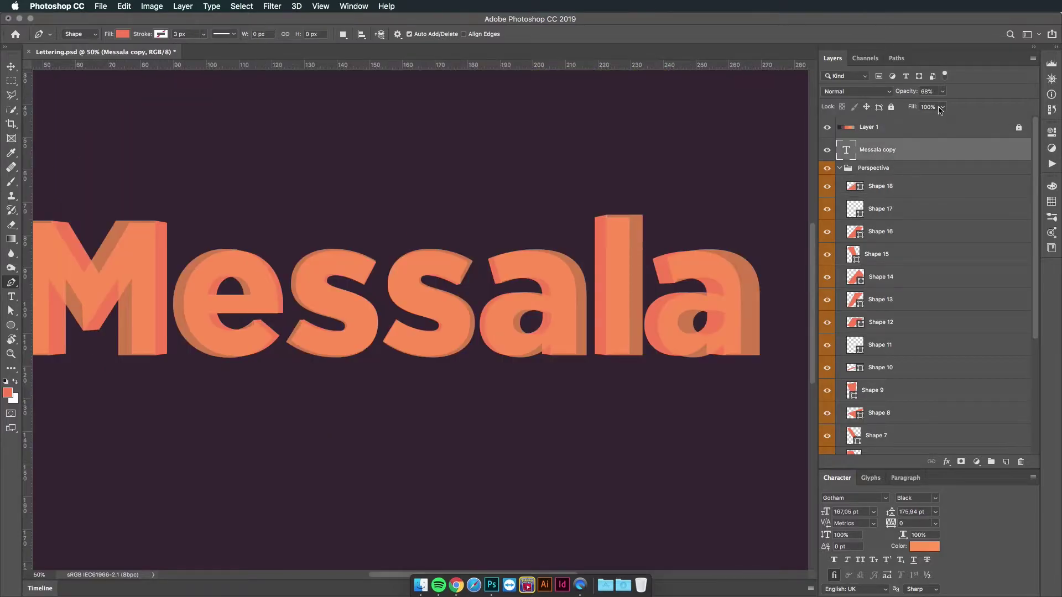
Restore the Messala copy layer's opacity to 100% and collapse the Perspectiva group
{"action": "left_click", "coordinate": [942, 91]}
{"action": "left_click_drag", "start_coordinate": [940, 105], "coordinate": [958, 105]}
{"action": "left_click", "coordinate": [839, 168]}
{"action": "left_click", "coordinate": [840, 168]}
{"action": "key", "text": "super+0"}
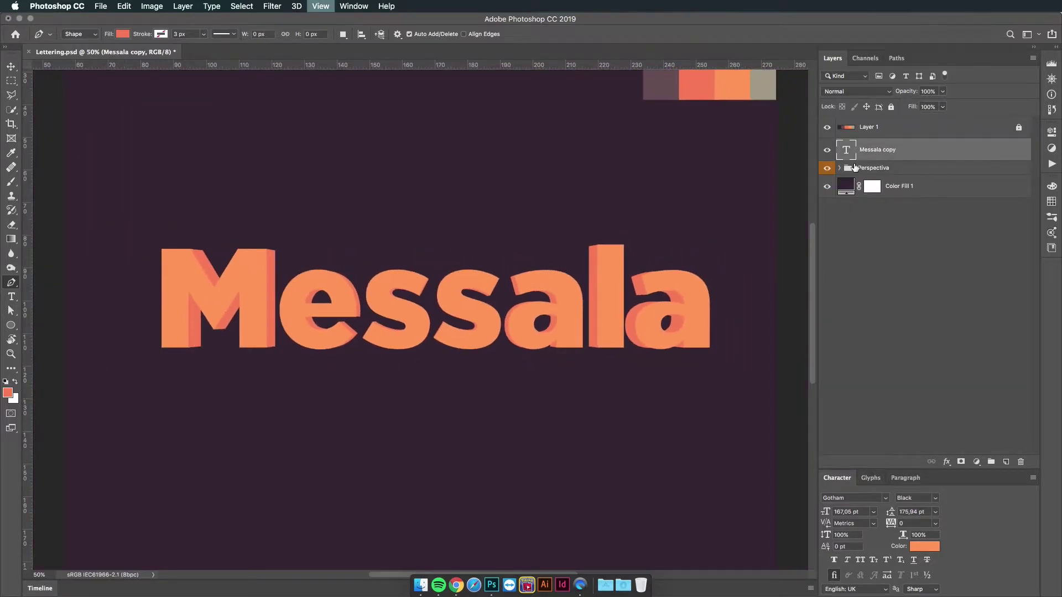
Add a drop shadow at a 90° angle to the Messala copy text layer
{"action": "key", "text": "z"}
{"action": "left_click", "coordinate": [464, 305]}
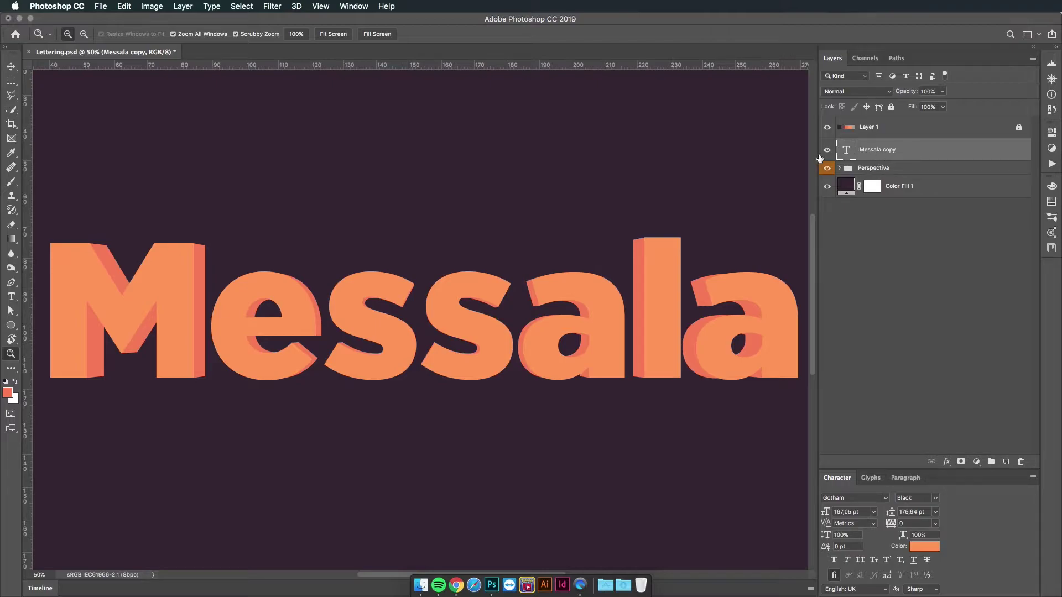
{"action": "left_click", "coordinate": [939, 152]}
{"action": "double_click", "coordinate": [939, 153]}
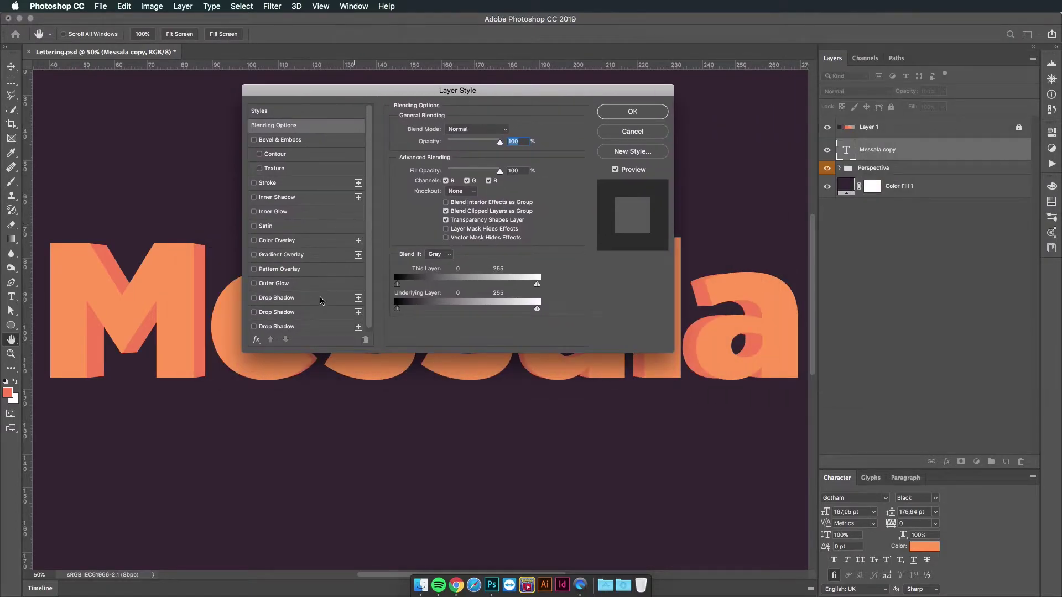
{"action": "left_click", "coordinate": [254, 299]}
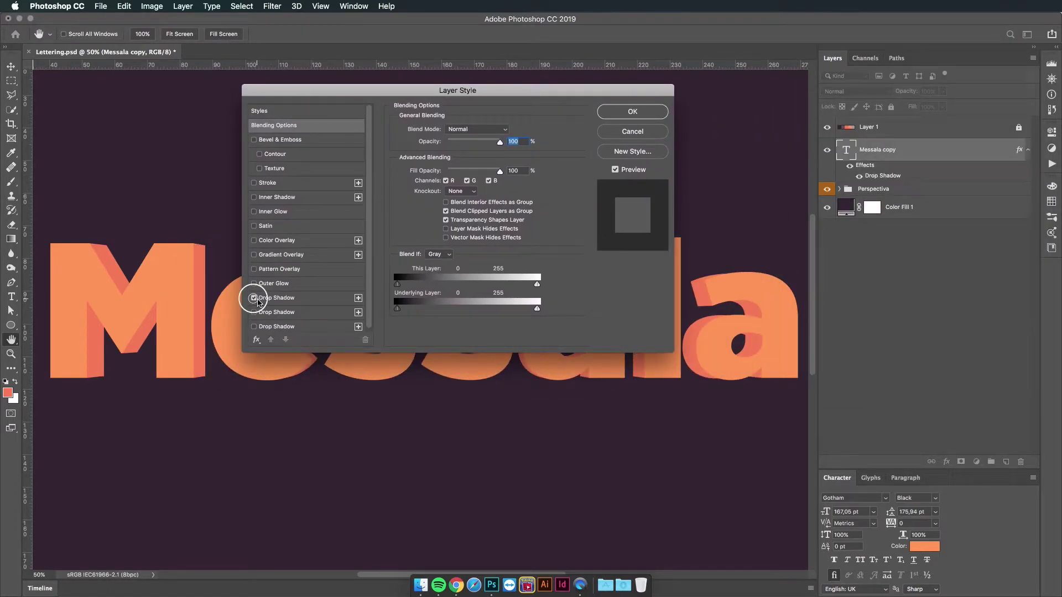
{"action": "left_click", "coordinate": [288, 303]}
{"action": "left_click_drag", "start_coordinate": [432, 179], "coordinate": [373, 147]}
{"action": "type", "text": "90"}
{"action": "key", "text": "BackSpace"}
{"action": "type", "text": "0"}
Set the drop shadow to Multiply with 40% opacity, 20 px distance, 10% spread and 120 px size, and apply it
{"action": "left_click", "coordinate": [462, 131]}
{"action": "left_click", "coordinate": [448, 110]}
{"action": "left_click_drag", "start_coordinate": [433, 203], "coordinate": [443, 179]}
{"action": "left_click", "coordinate": [437, 191]}
{"action": "type", "text": "10"}
{"action": "left_click", "coordinate": [424, 145]}
{"action": "type", "text": "60"}
{"action": "left_click_drag", "start_coordinate": [464, 146], "coordinate": [453, 146]}
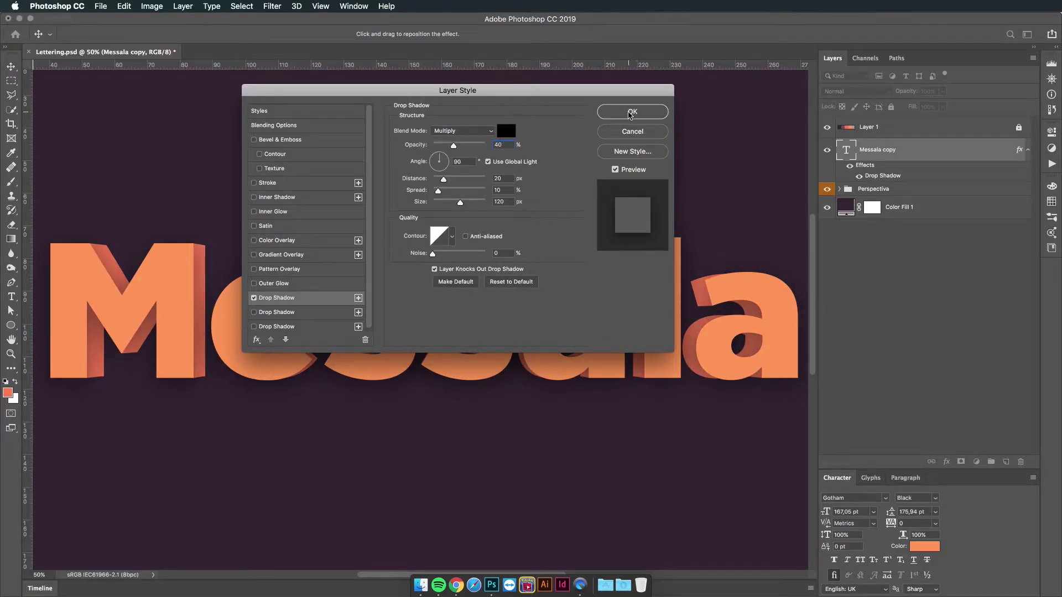
{"action": "left_click", "coordinate": [631, 112]}
Convert the Messala copy layer's drop shadow effect into a separate layer
{"action": "key", "text": "z"}
{"action": "left_click", "coordinate": [458, 190], "text": "alt"}
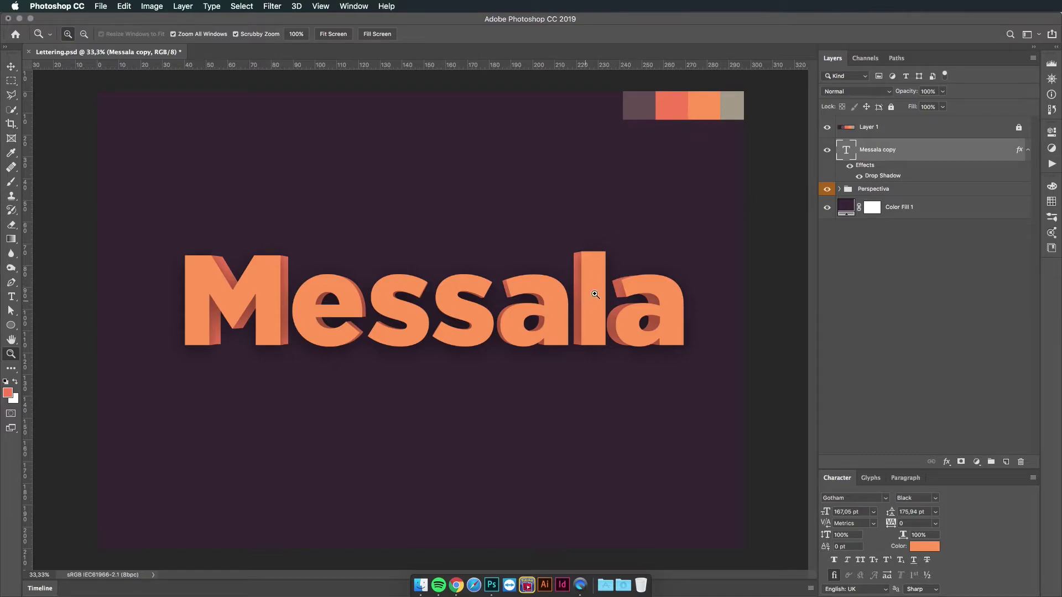
{"action": "right_click", "coordinate": [881, 180]}
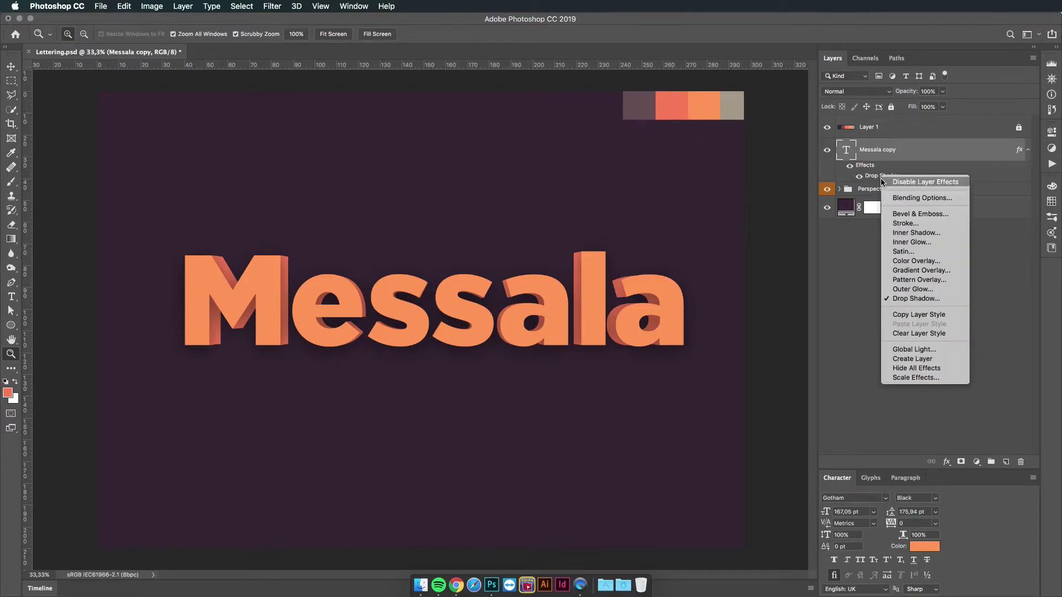
{"action": "left_click", "coordinate": [860, 193]}
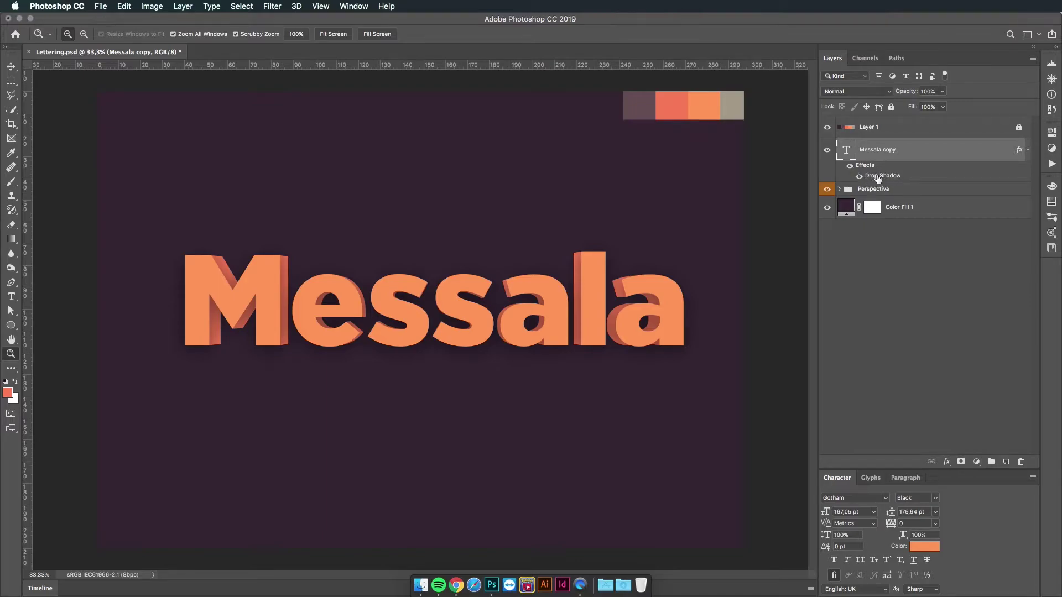
{"action": "right_click", "coordinate": [877, 178]}
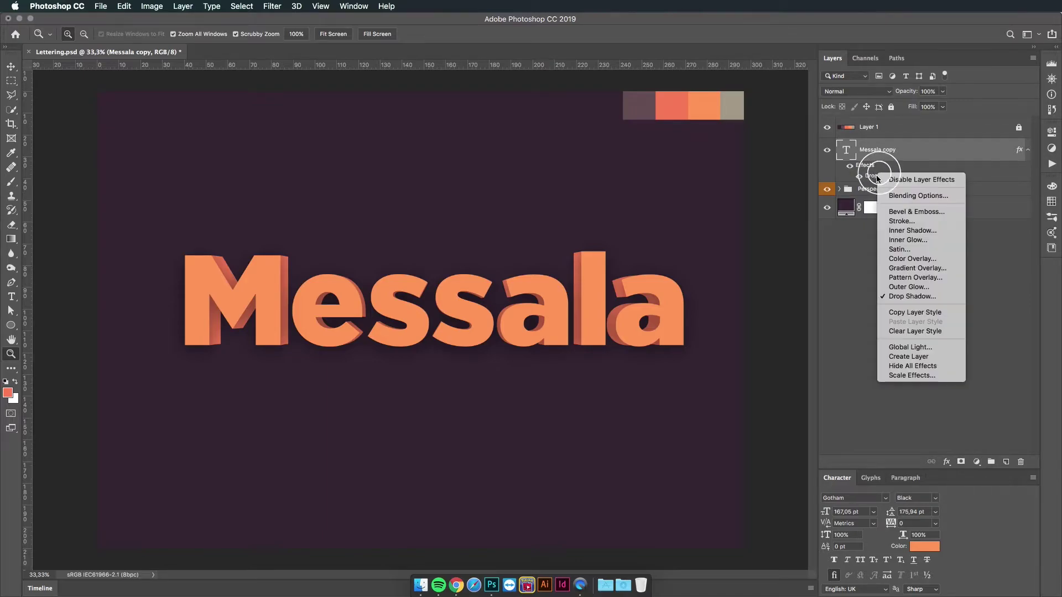
{"action": "left_click", "coordinate": [931, 357]}
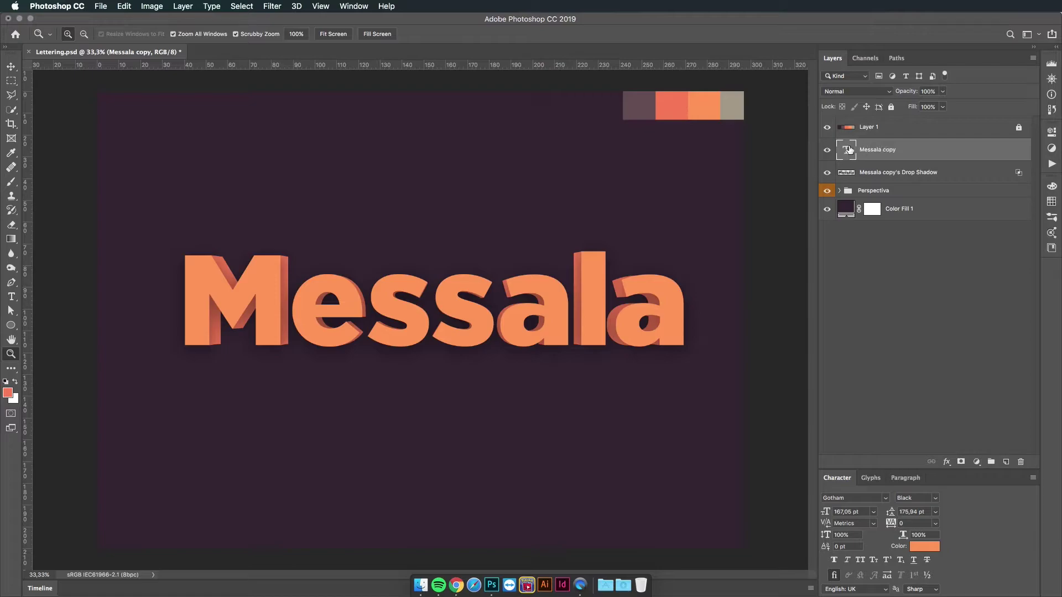
Clip the separated drop shadow layer to the Perspectiva group
{"action": "left_click", "coordinate": [950, 175]}
{"action": "key", "text": "alt"}
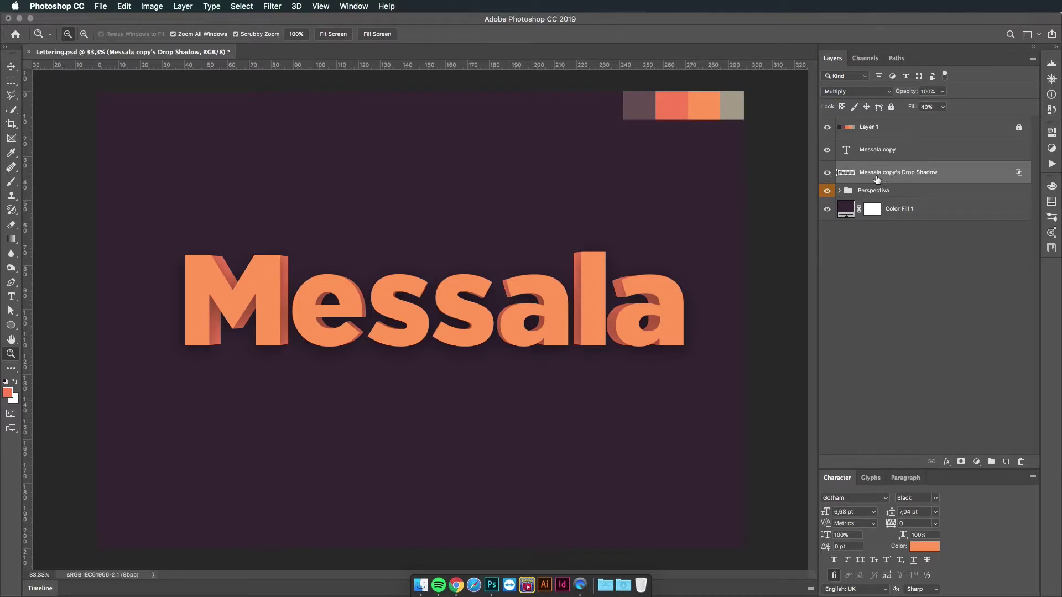
{"action": "key", "text": "alt"}
{"action": "left_click", "coordinate": [893, 180], "text": "alt"}
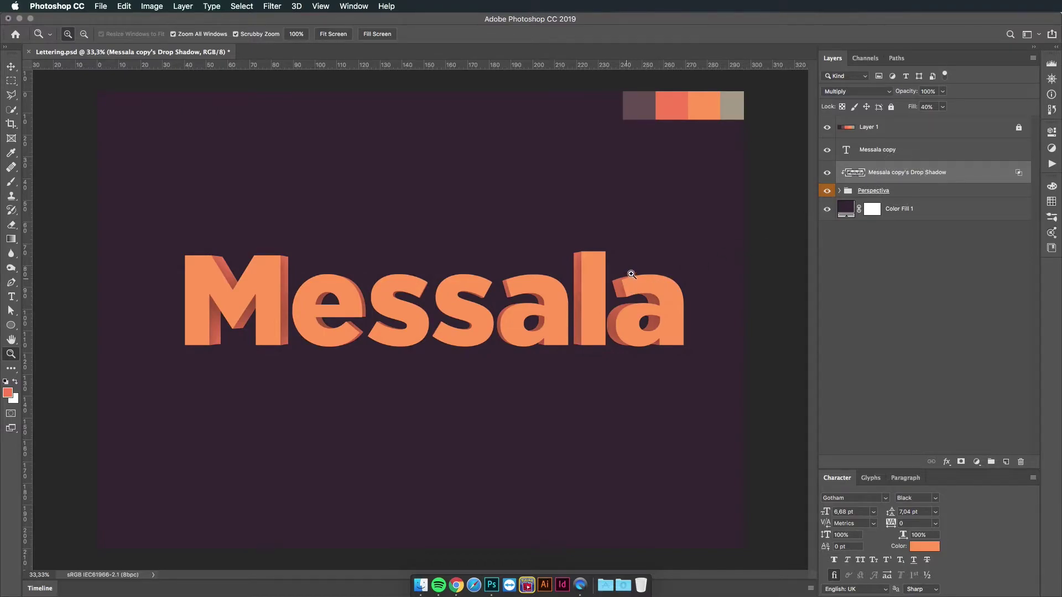
{"action": "key", "text": "alt"}
{"action": "left_click", "coordinate": [865, 180], "text": "alt"}
{"action": "left_click", "coordinate": [865, 181], "text": "alt"}
Create a new layer named Sombras directly above the Perspectiva group and clipped to it
{"action": "left_click", "coordinate": [914, 192]}
{"action": "key", "text": "super+shift+n"}
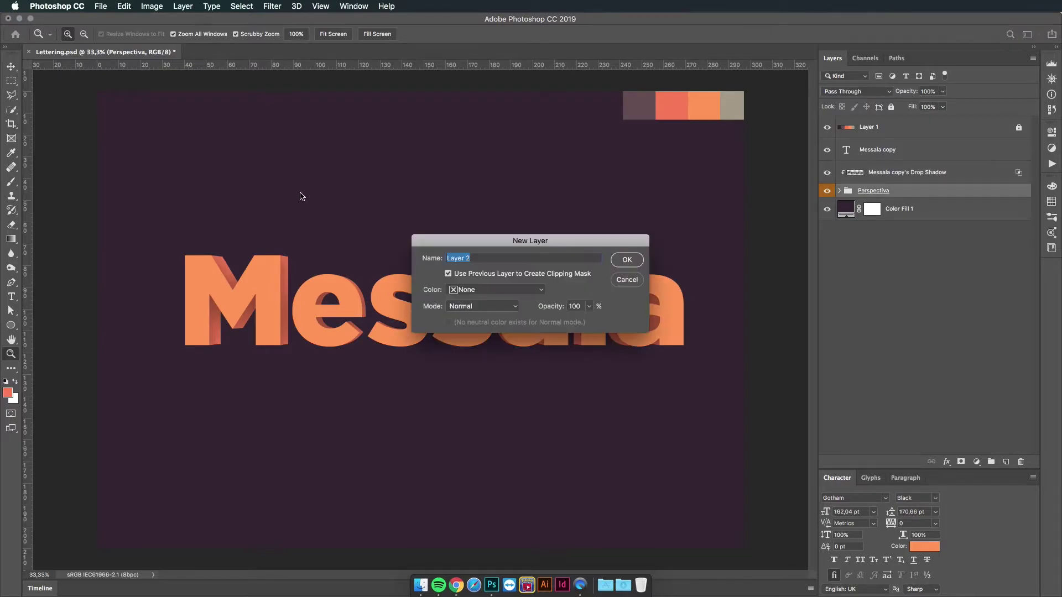
{"action": "type", "text": "Sombras"}
{"action": "key", "text": "Return"}
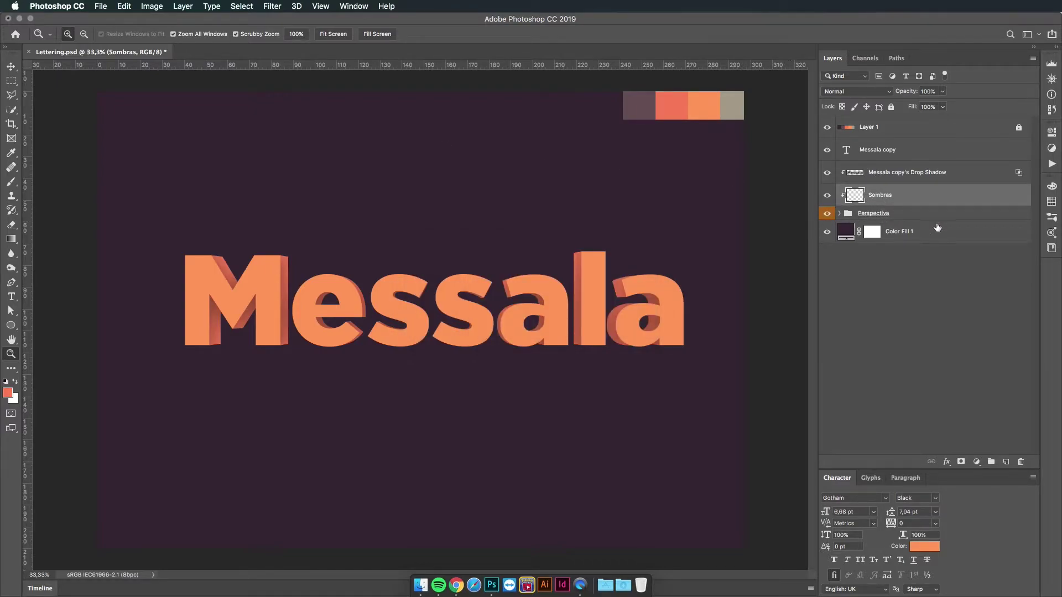
Set up a Soft Round brush at 300 px for shading the letters
{"action": "left_click_drag", "start_coordinate": [214, 316], "coordinate": [239, 328]}
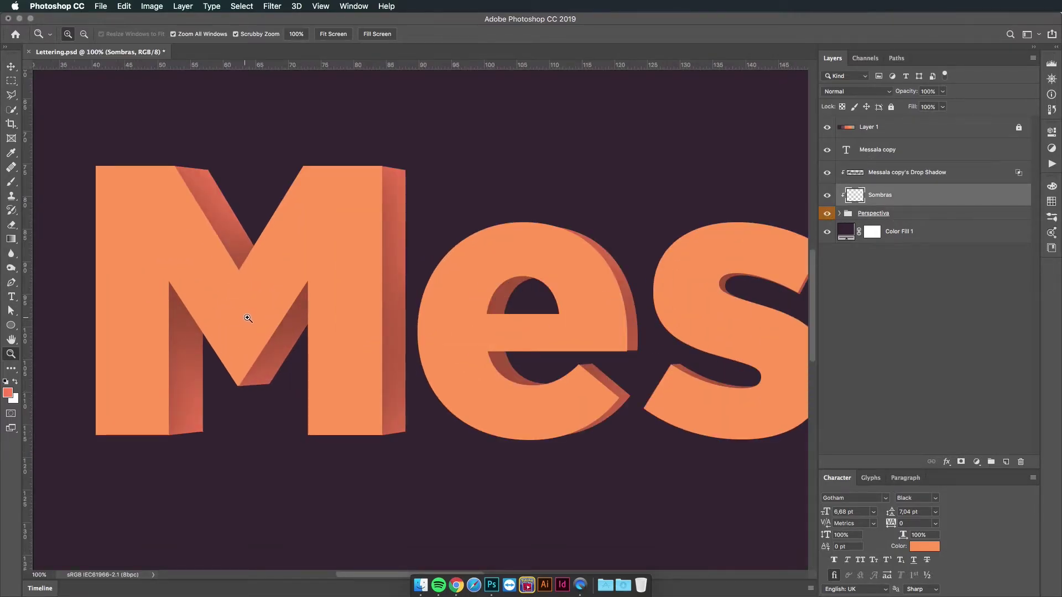
{"action": "key", "text": "b"}
{"action": "right_click", "coordinate": [252, 310]}
{"action": "left_click", "coordinate": [283, 376]}
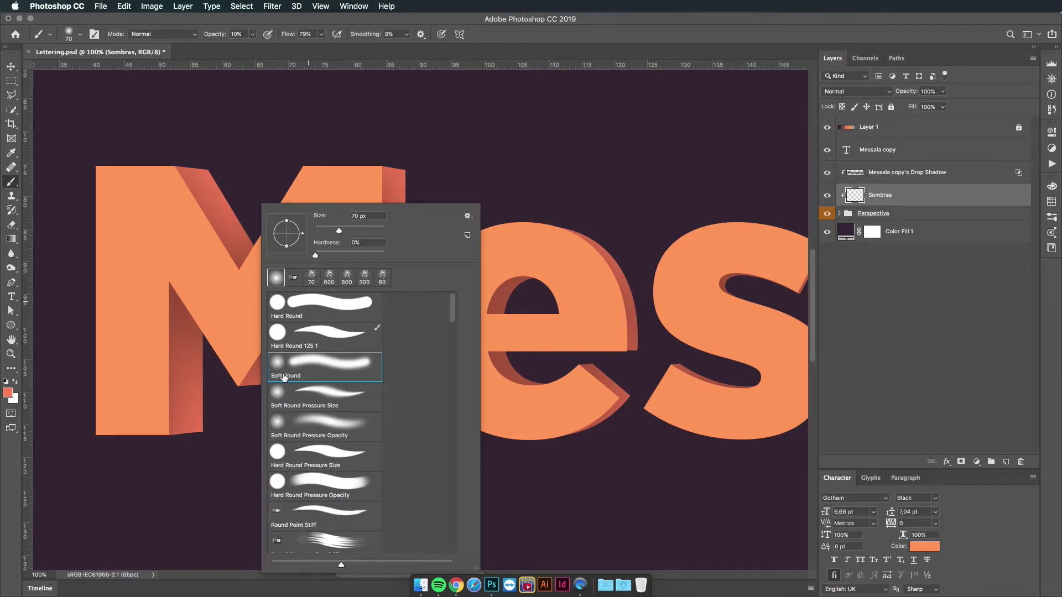
{"action": "left_click_drag", "start_coordinate": [361, 226], "coordinate": [367, 231]}
{"action": "type", "text": "300"}
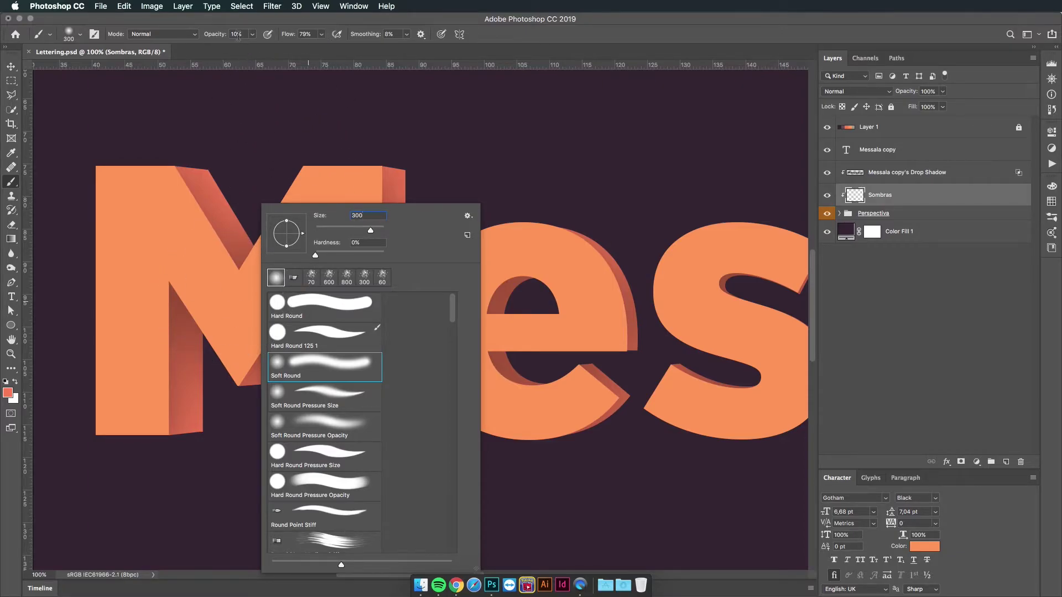
{"action": "key", "text": "Return"}
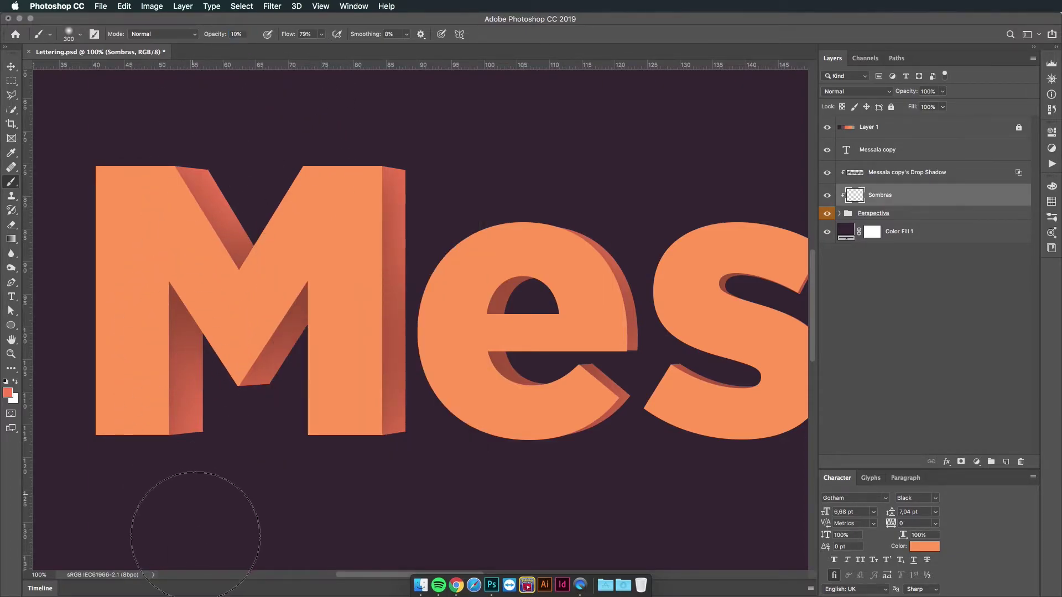
Shade the M's recessed perspective sides in black on the Sombras layer with the brush reduced to 175 px
{"action": "key", "text": "d"}
{"action": "left_click_drag", "start_coordinate": [178, 459], "coordinate": [175, 443]}
{"action": "key", "text": "super+z"}
{"action": "key", "text": "bracketleft"}
{"action": "key", "text": "bracketleft"}
{"action": "key", "text": "bracketleft"}
{"action": "left_click_drag", "start_coordinate": [185, 332], "coordinate": [186, 420]}
{"action": "mouse_move", "coordinate": [290, 342]}
{"action": "left_mouse_down"}
{"action": "mouse_move", "coordinate": [232, 422]}
{"action": "mouse_move", "coordinate": [287, 354]}
{"action": "left_mouse_up"}
Paint soft black shading on the inner perspective sides of the e and both s letters
{"action": "mouse_move", "coordinate": [508, 301]}
{"action": "left_mouse_down"}
{"action": "mouse_move", "coordinate": [411, 291]}
{"action": "mouse_move", "coordinate": [382, 271]}
{"action": "left_mouse_up"}
{"action": "left_click_drag", "start_coordinate": [405, 356], "coordinate": [387, 376]}
{"action": "left_click_drag", "start_coordinate": [521, 413], "coordinate": [439, 403]}
{"action": "left_click_drag", "start_coordinate": [559, 271], "coordinate": [571, 257]}
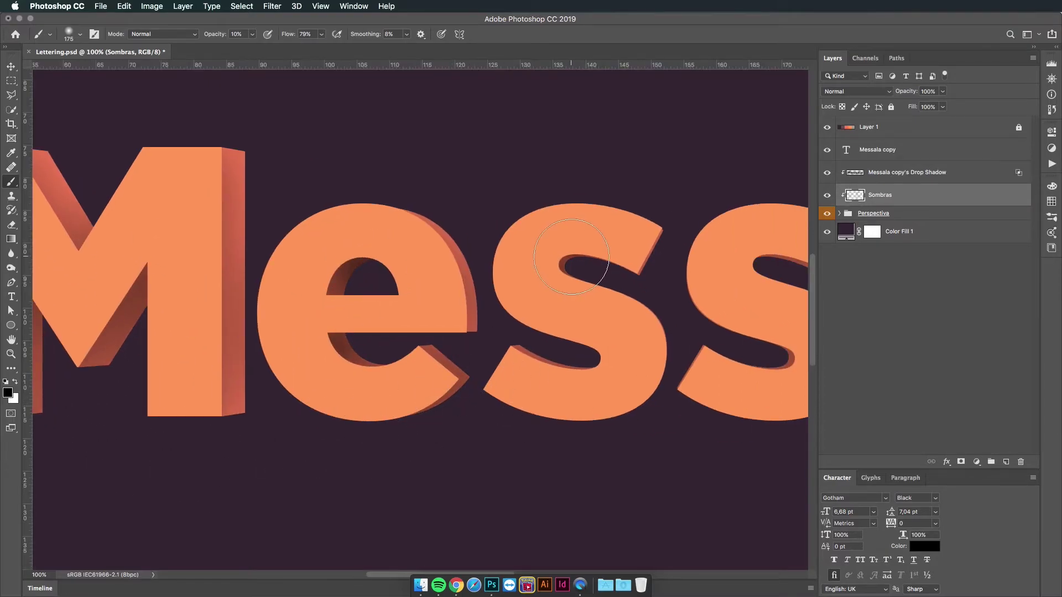
{"action": "left_click_drag", "start_coordinate": [769, 265], "coordinate": [575, 267]}
{"action": "left_click_drag", "start_coordinate": [603, 271], "coordinate": [579, 269]}
{"action": "left_click_drag", "start_coordinate": [569, 369], "coordinate": [595, 359]}
Paint soft black shading on the perspective sides of the first a and along the l
{"action": "mouse_move", "coordinate": [794, 263]}
{"action": "left_mouse_down"}
{"action": "mouse_move", "coordinate": [583, 244]}
{"action": "mouse_move", "coordinate": [600, 271]}
{"action": "left_mouse_up"}
{"action": "left_click_drag", "start_coordinate": [597, 318], "coordinate": [586, 354]}
{"action": "left_click_drag", "start_coordinate": [597, 389], "coordinate": [575, 354]}
{"action": "left_click_drag", "start_coordinate": [474, 362], "coordinate": [513, 364]}
{"action": "left_click_drag", "start_coordinate": [702, 354], "coordinate": [496, 368]}
{"action": "mouse_move", "coordinate": [493, 232]}
{"action": "left_mouse_down"}
{"action": "mouse_move", "coordinate": [490, 432]}
{"action": "mouse_move", "coordinate": [491, 354]}
{"action": "left_mouse_up"}
Paint soft black shading on the last a's counter, bowl, stem base and upper terminal sides
{"action": "mouse_move", "coordinate": [741, 282]}
{"action": "left_mouse_down"}
{"action": "mouse_move", "coordinate": [699, 256]}
{"action": "mouse_move", "coordinate": [738, 285]}
{"action": "left_mouse_up"}
{"action": "left_click_drag", "start_coordinate": [735, 331], "coordinate": [713, 368]}
{"action": "left_click_drag", "start_coordinate": [737, 403], "coordinate": [733, 420]}
{"action": "left_click_drag", "start_coordinate": [630, 412], "coordinate": [595, 362]}
{"action": "left_click_drag", "start_coordinate": [627, 249], "coordinate": [636, 271]}
{"action": "key", "text": "super+minus"}
{"action": "key", "text": "super+minus"}
{"action": "left_click_drag", "start_coordinate": [355, 285], "coordinate": [620, 254]}
{"action": "left_click_drag", "start_coordinate": [411, 286], "coordinate": [404, 243]}
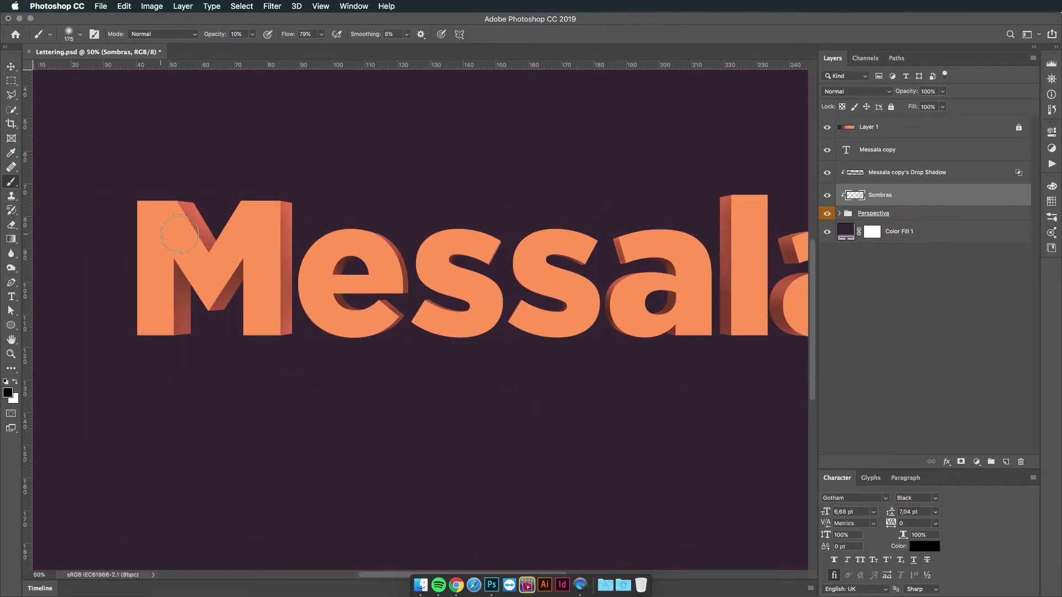
{"action": "left_click_drag", "start_coordinate": [386, 325], "coordinate": [362, 324]}
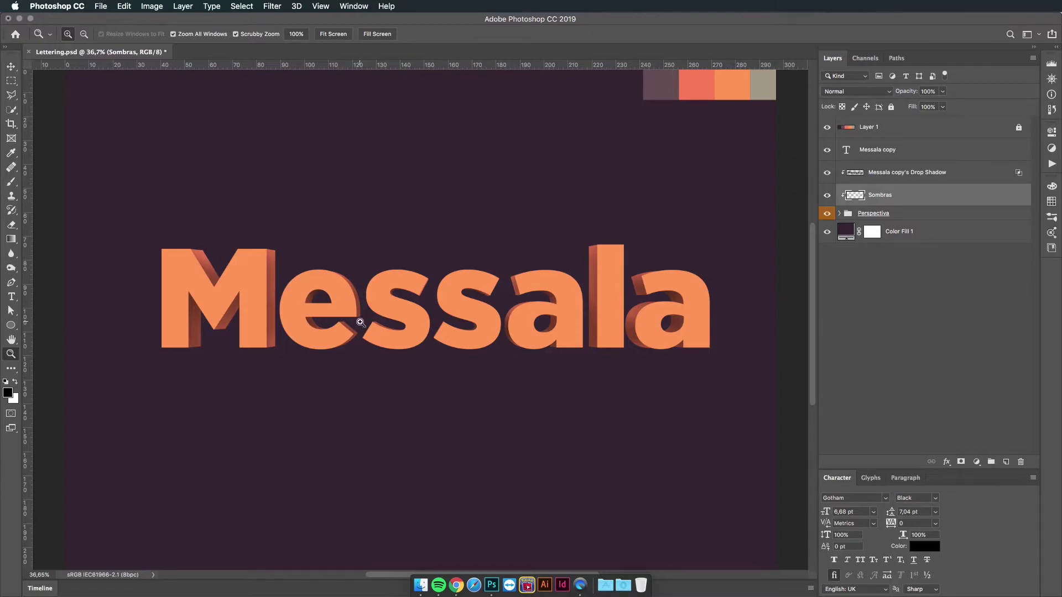
Select the curved underside of the e's lower terminal with the Polygonal Lasso
{"action": "left_click", "coordinate": [12, 96]}
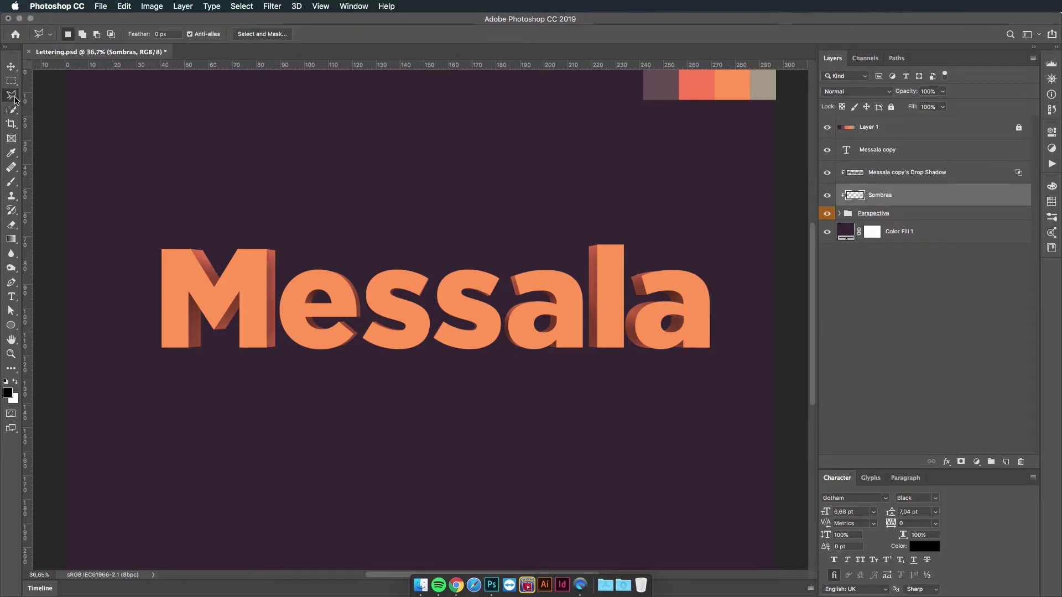
{"action": "left_click", "coordinate": [12, 96]}
{"action": "left_click", "coordinate": [66, 107]}
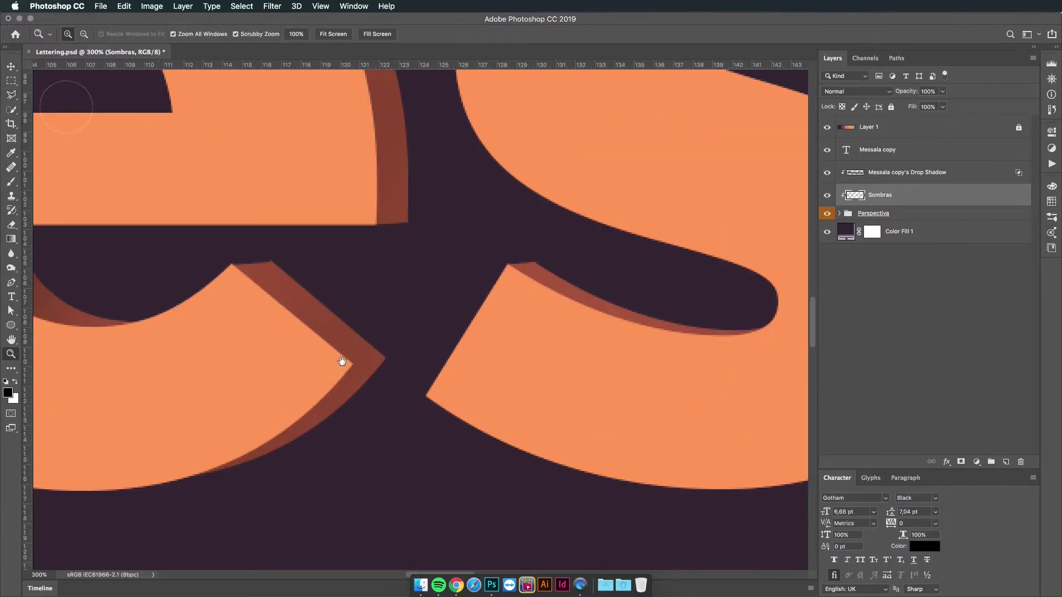
{"action": "left_click_drag", "start_coordinate": [342, 361], "coordinate": [424, 273]}
{"action": "key", "text": "l"}
{"action": "left_click", "coordinate": [142, 420]}
{"action": "left_click", "coordinate": [446, 267]}
{"action": "left_click", "coordinate": [513, 253]}
{"action": "left_click", "coordinate": [408, 451]}
{"action": "double_click", "coordinate": [145, 436]}
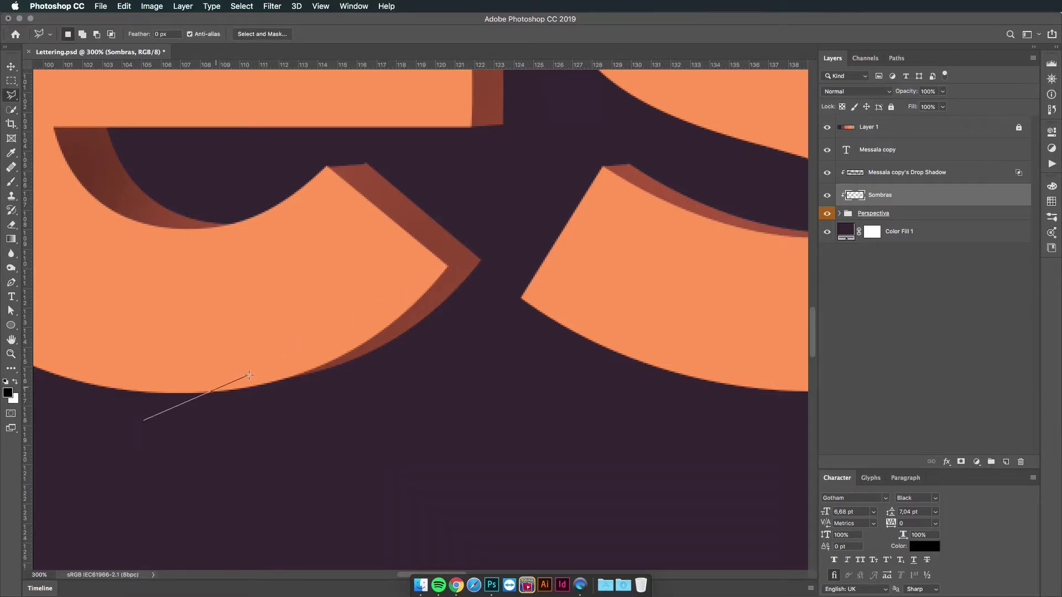
Darken the selected underside of the e's terminal with an 80 px black brush and hide the selection outline
{"action": "key", "text": "b"}
{"action": "key", "text": "bracketleft"}
{"action": "key", "text": "bracketleft"}
{"action": "key", "text": "bracketleft"}
{"action": "key", "text": "bracketleft"}
{"action": "key", "text": "bracketleft"}
{"action": "mouse_move", "coordinate": [465, 282]}
{"action": "left_mouse_down"}
{"action": "mouse_move", "coordinate": [372, 356]}
{"action": "mouse_move", "coordinate": [493, 253]}
{"action": "left_mouse_up"}
{"action": "key", "text": "super+h"}
{"action": "key", "text": "super+minus"}
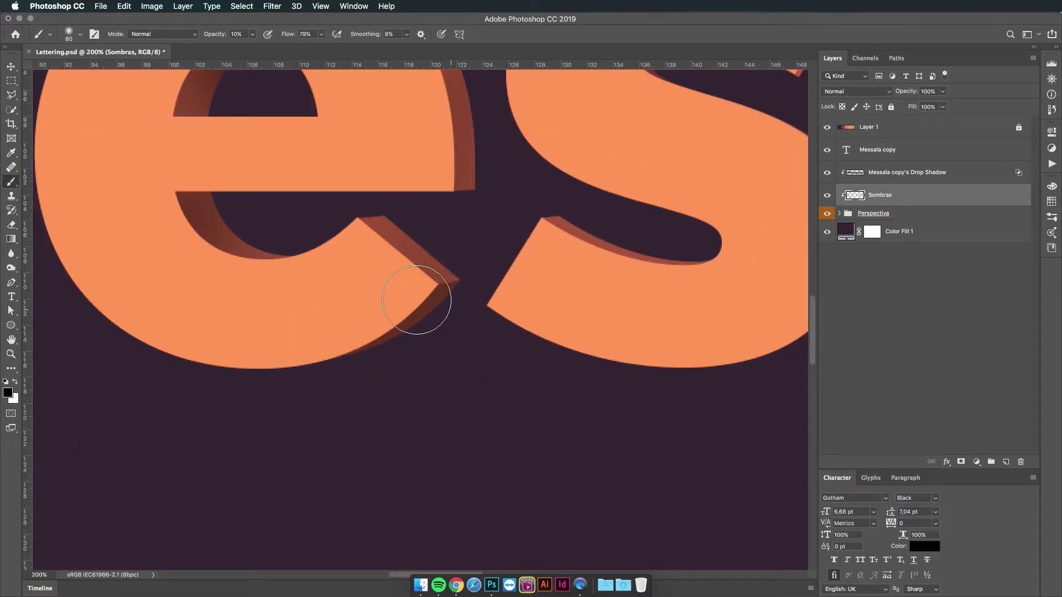
Isolate the top inner edge of the first a's counter with the Polygonal Lasso, shade it black and clear the selection
{"action": "left_click_drag", "start_coordinate": [382, 337], "coordinate": [118, 568]}
{"action": "left_click_drag", "start_coordinate": [691, 382], "coordinate": [278, 260]}
{"action": "mouse_move", "coordinate": [741, 276]}
{"action": "left_mouse_down"}
{"action": "mouse_move", "coordinate": [376, 291]}
{"action": "mouse_move", "coordinate": [124, 220]}
{"action": "left_mouse_up"}
{"action": "key", "text": "l"}
{"action": "left_click", "coordinate": [382, 230]}
{"action": "left_click", "coordinate": [420, 264]}
{"action": "left_click", "coordinate": [466, 259]}
{"action": "left_click", "coordinate": [606, 264]}
{"action": "left_click", "coordinate": [490, 218]}
{"action": "left_click", "coordinate": [382, 231]}
{"action": "key", "text": "b"}
{"action": "left_click_drag", "start_coordinate": [474, 257], "coordinate": [525, 265]}
{"action": "key", "text": "super+d"}
Isolate the recess below where the first a's bowl meets its stem, shade it black and clear the selection
{"action": "key", "text": "l"}
{"action": "left_click", "coordinate": [642, 414]}
{"action": "left_click", "coordinate": [531, 366]}
{"action": "left_click", "coordinate": [418, 407]}
{"action": "key", "text": "b"}
{"action": "mouse_move", "coordinate": [531, 389]}
{"action": "left_mouse_down"}
{"action": "mouse_move", "coordinate": [497, 398]}
{"action": "mouse_move", "coordinate": [592, 341]}
{"action": "left_mouse_up"}
{"action": "key", "text": "super+d"}
Draw a four-point coral shape above the other shapes inside the Perspectiva group, and reselect the group
{"action": "left_click", "coordinate": [839, 213]}
{"action": "left_click", "coordinate": [881, 231]}
{"action": "key", "text": "p"}
{"action": "left_click_drag", "start_coordinate": [371, 272], "coordinate": [377, 277]}
{"action": "left_click", "coordinate": [433, 376]}
{"action": "left_click_drag", "start_coordinate": [501, 382], "coordinate": [535, 386]}
{"action": "left_click", "coordinate": [476, 289]}
{"action": "left_click", "coordinate": [371, 272]}
{"action": "left_click", "coordinate": [881, 214]}
Select the end face of the last a's upper terminal with the Polygonal Lasso
{"action": "key", "text": "super+minus"}
{"action": "key", "text": "super+minus"}
{"action": "left_click", "coordinate": [442, 304], "text": "super"}
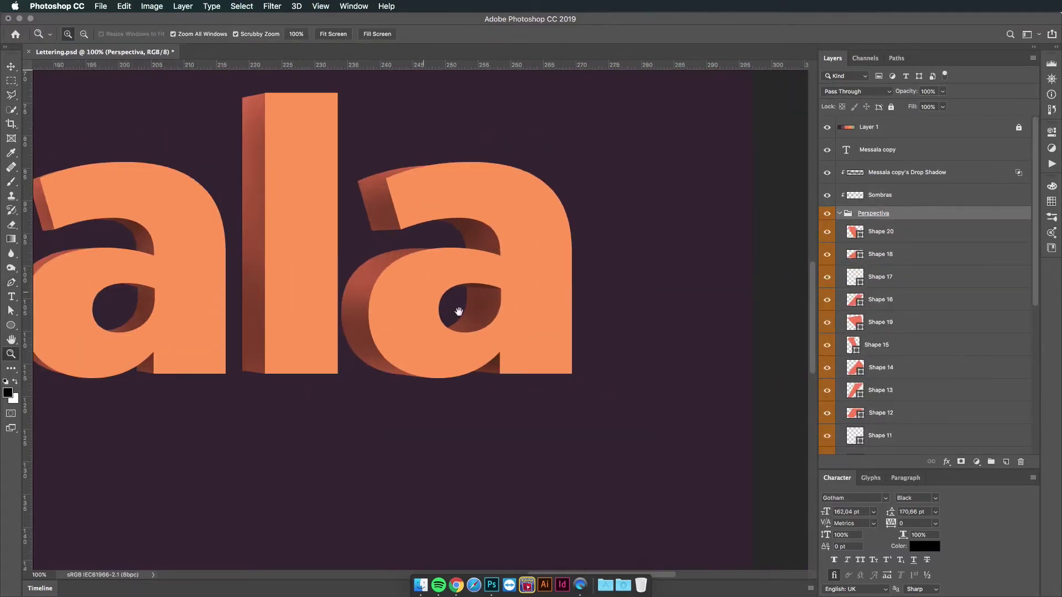
{"action": "left_click", "coordinate": [376, 223], "text": "super"}
{"action": "key", "text": "l"}
{"action": "left_click", "coordinate": [408, 356]}
{"action": "left_click", "coordinate": [378, 234]}
{"action": "left_click", "coordinate": [495, 223]}
{"action": "left_click", "coordinate": [495, 356]}
{"action": "left_click", "coordinate": [409, 356]}
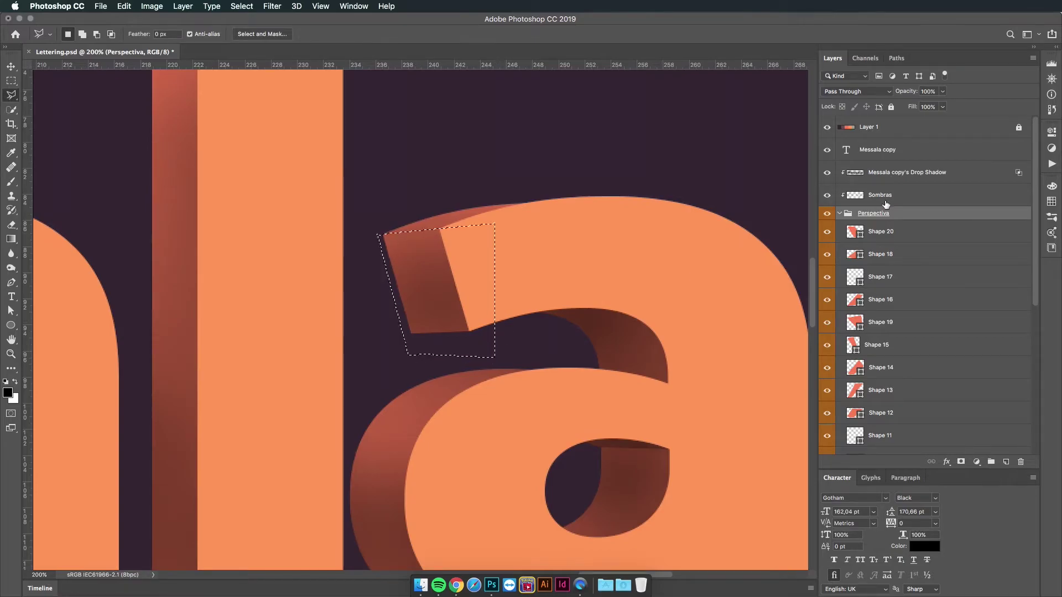
Shade the selected end face of the last a's upper terminal black on the Sombras layer and clear the selection
{"action": "left_click", "coordinate": [886, 197]}
{"action": "key", "text": "b"}
{"action": "left_click_drag", "start_coordinate": [434, 296], "coordinate": [388, 329]}
{"action": "key", "text": "super+d"}
Enlarge the brush and deepen the black shading on the M's side faces
{"action": "key", "text": "super+minus"}
{"action": "key", "text": "super+minus"}
{"action": "mouse_move", "coordinate": [279, 356]}
{"action": "left_mouse_down"}
{"action": "mouse_move", "coordinate": [624, 293]}
{"action": "mouse_move", "coordinate": [940, 312]}
{"action": "left_mouse_up"}
{"action": "left_click", "coordinate": [343, 331], "text": "super"}
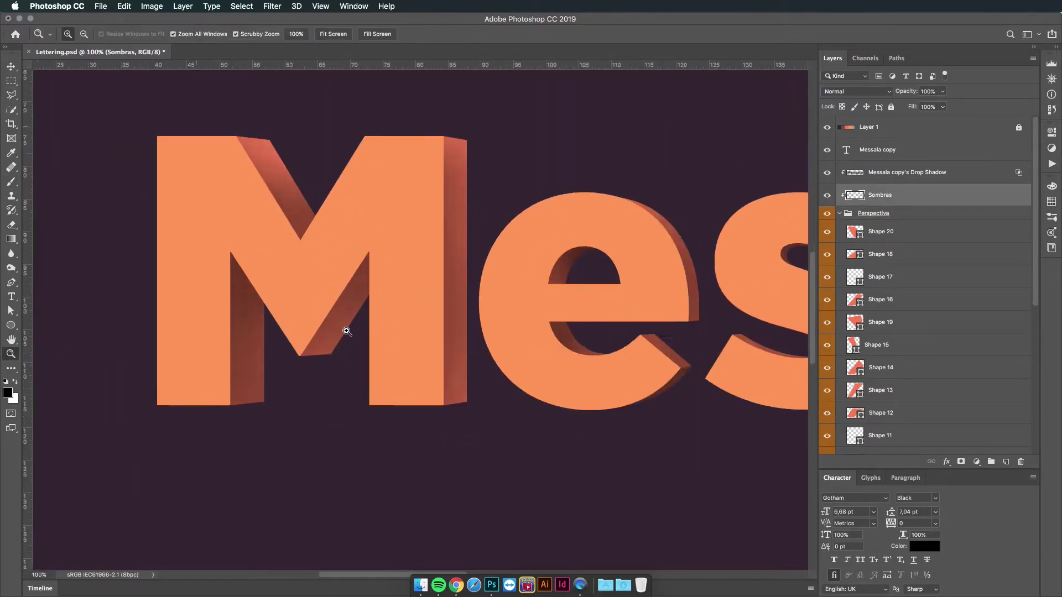
{"action": "left_click", "coordinate": [344, 331], "text": "super"}
{"action": "key", "text": "bracketright"}
{"action": "key", "text": "bracketright"}
{"action": "left_click_drag", "start_coordinate": [403, 194], "coordinate": [368, 260]}
{"action": "key", "text": "bracketright"}
{"action": "left_click_drag", "start_coordinate": [282, 249], "coordinate": [306, 478]}
Collapse the Perspectiva group, and add a new layer above Messala copy with the text's outline loaded as a selection
{"action": "key", "text": "super+0"}
{"action": "left_click", "coordinate": [838, 216]}
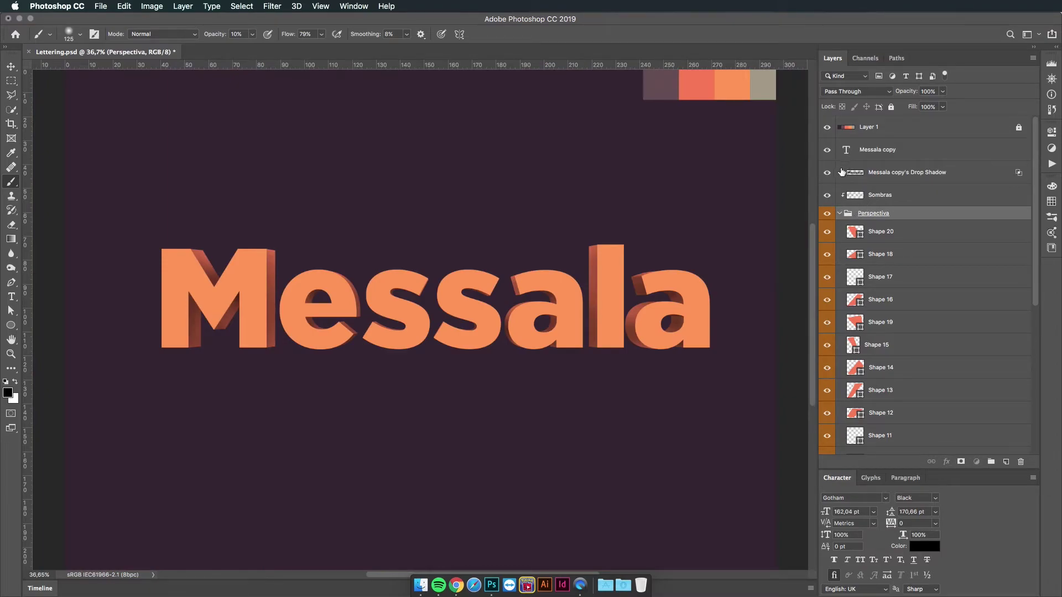
{"action": "left_click", "coordinate": [839, 215]}
{"action": "left_click", "coordinate": [878, 152]}
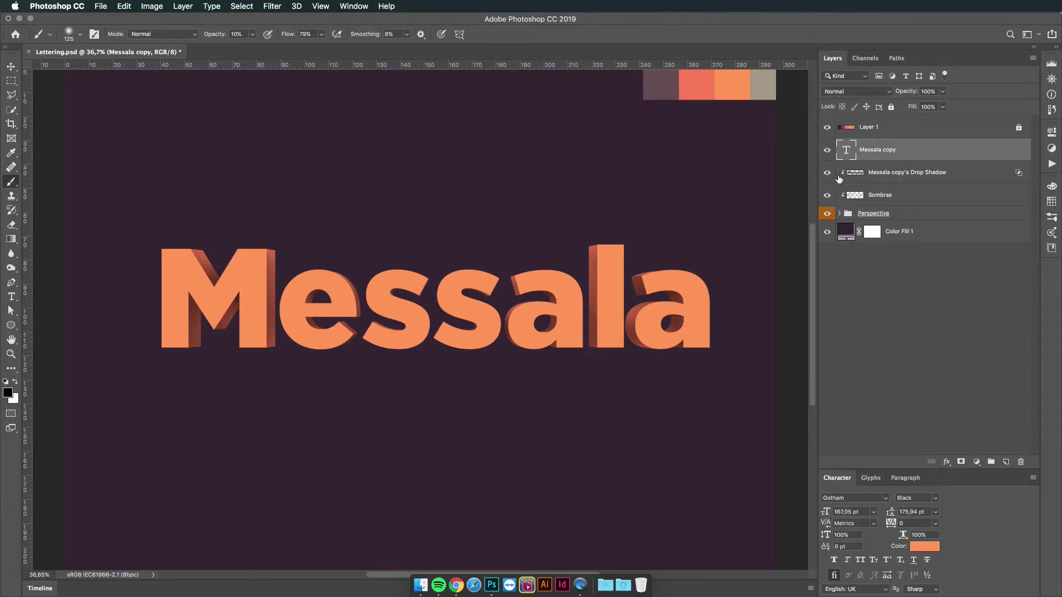
{"action": "left_click_drag", "start_coordinate": [843, 174], "coordinate": [848, 156]}
{"action": "left_click", "coordinate": [849, 156], "text": "super"}
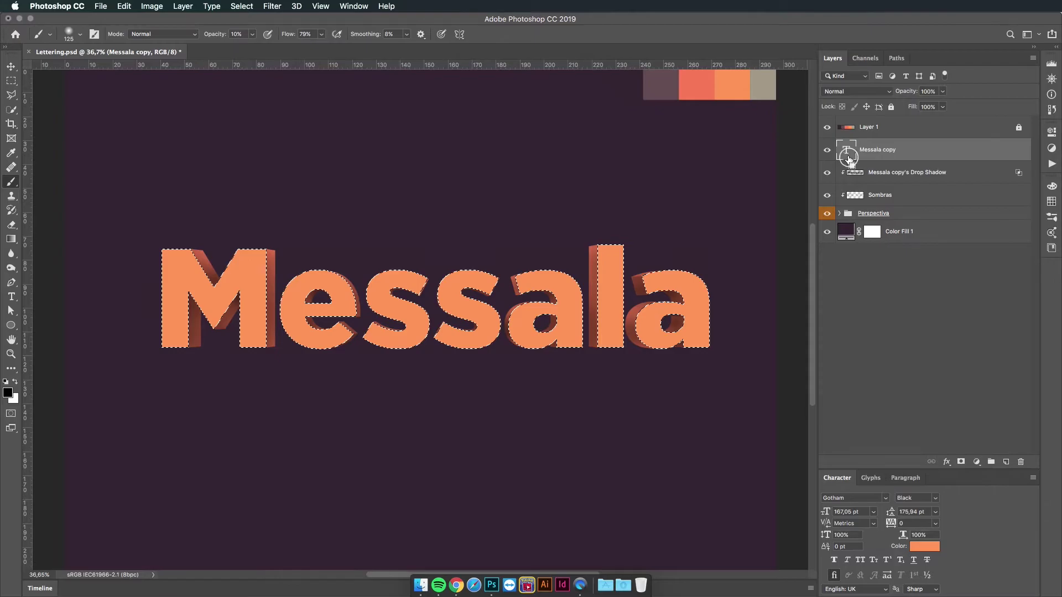
{"action": "left_click", "coordinate": [1005, 464]}
Fill the lettering selection with white at 100% opacity on the new layer
{"action": "key", "text": "shift+BackSpace"}
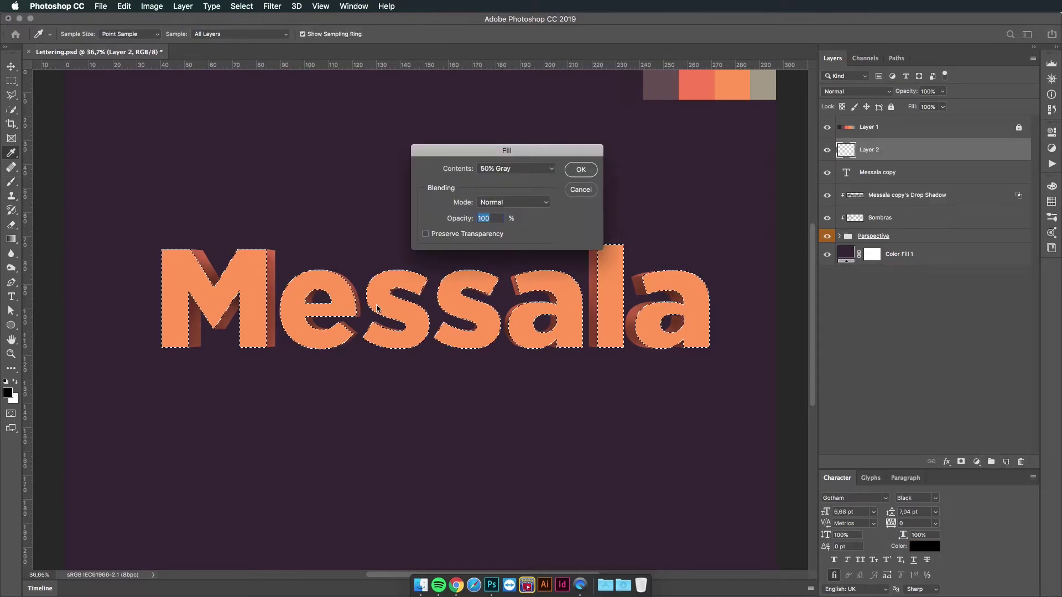
{"action": "left_click", "coordinate": [520, 169]}
{"action": "left_click", "coordinate": [517, 176]}
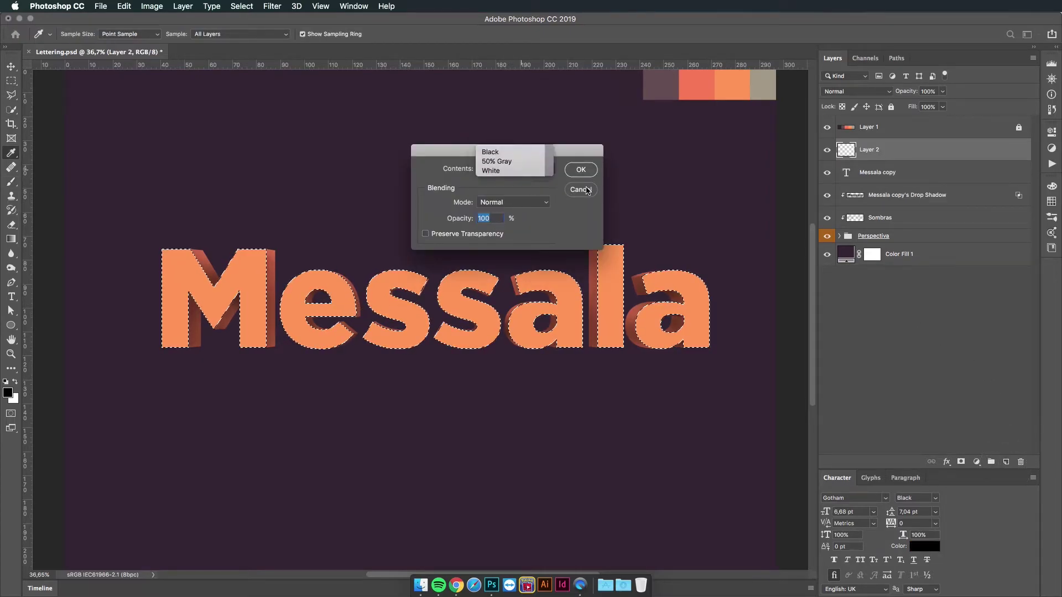
{"action": "left_click", "coordinate": [580, 170]}
Shift the selection slightly off the letters' top edges, delete the white inside it to leave a thin highlight, and deselect
{"action": "key", "text": "b"}
{"action": "key", "text": "m"}
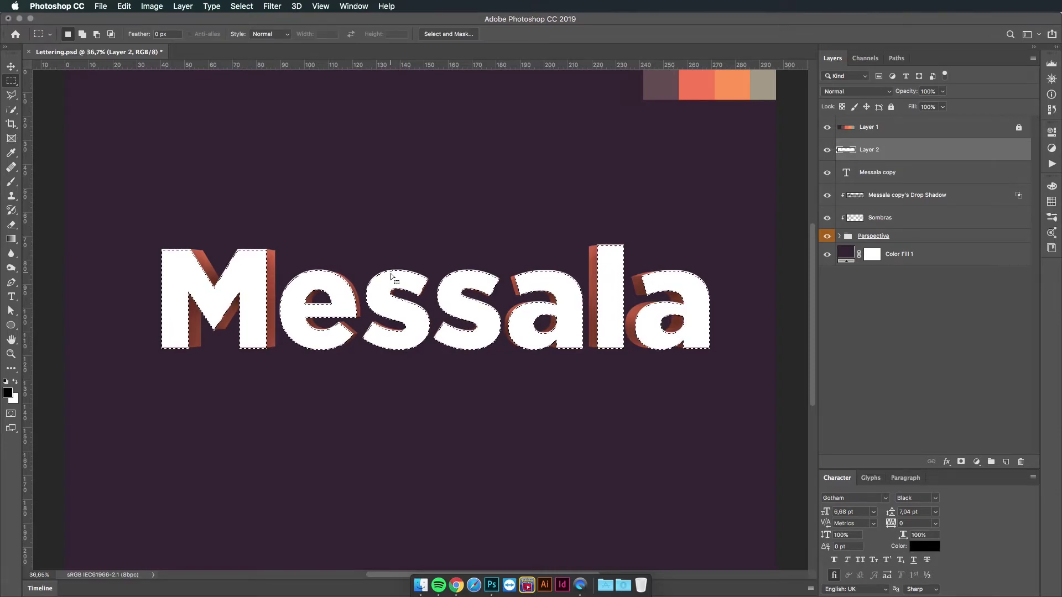
{"action": "key", "text": "Delete"}
{"action": "key", "text": "super+d"}
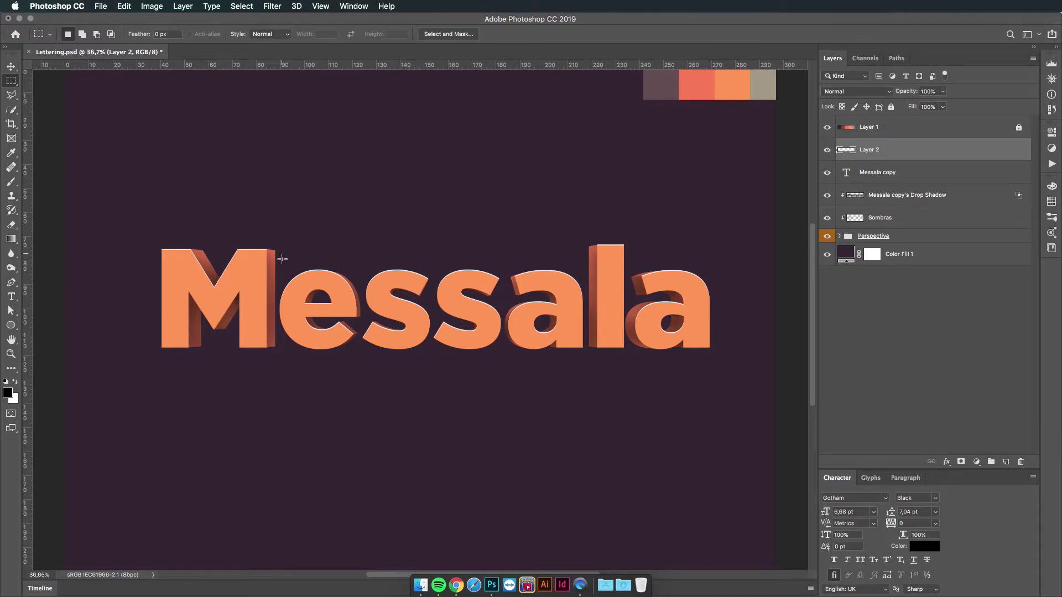
Reduce the highlight layer's opacity to 68%
{"action": "left_click", "coordinate": [942, 92]}
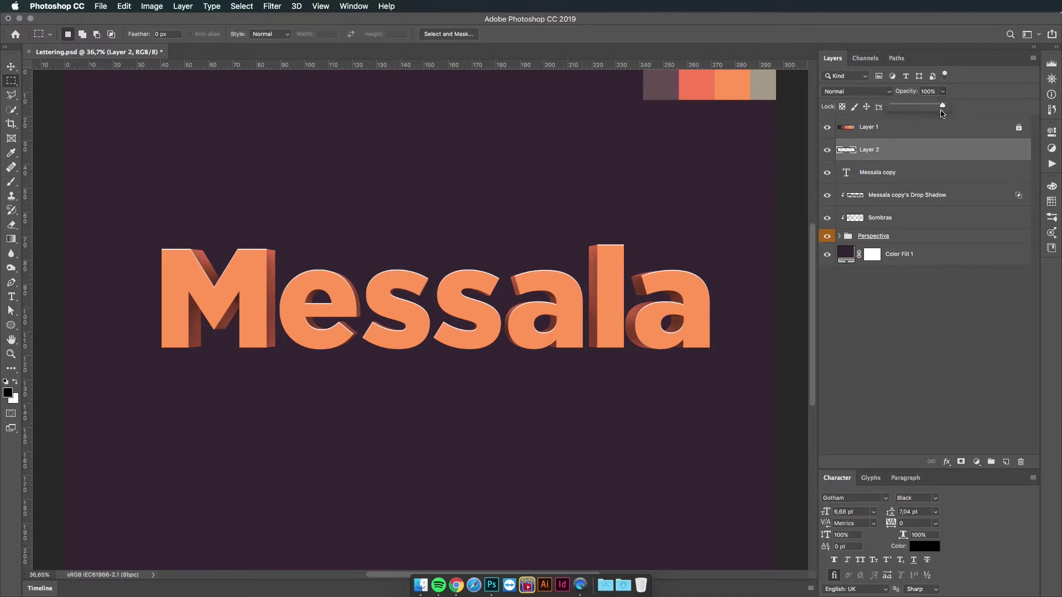
{"action": "left_click_drag", "start_coordinate": [938, 107], "coordinate": [930, 108]}
{"action": "left_click_drag", "start_coordinate": [926, 108], "coordinate": [927, 108]}
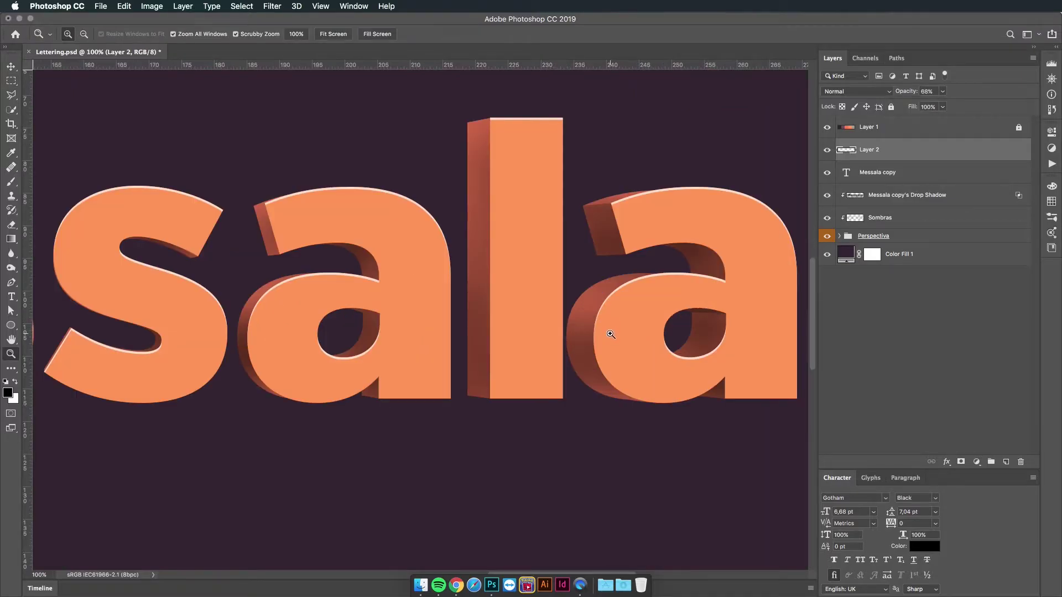
Soften parts of the white edge highlight on the last letters using a soft Eraser at 20% opacity
{"action": "key", "text": "e"}
{"action": "right_click", "coordinate": [609, 327]}
{"action": "left_click_drag", "start_coordinate": [715, 232], "coordinate": [712, 231]}
{"action": "mouse_move", "coordinate": [597, 347]}
{"action": "left_mouse_down"}
{"action": "mouse_move", "coordinate": [584, 348]}
{"action": "mouse_move", "coordinate": [606, 315]}
{"action": "left_mouse_up"}
{"action": "left_click_drag", "start_coordinate": [267, 321], "coordinate": [268, 315]}
{"action": "left_click_drag", "start_coordinate": [605, 204], "coordinate": [607, 210]}
{"action": "left_click_drag", "start_coordinate": [486, 265], "coordinate": [503, 326]}
{"action": "left_click", "coordinate": [512, 190]}
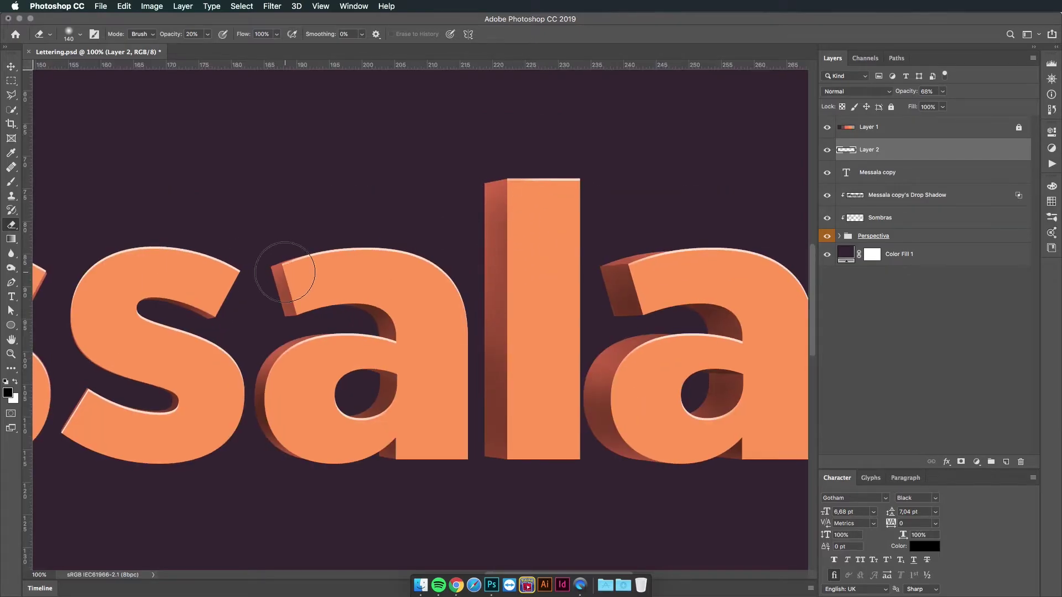
{"action": "scroll", "coordinate": [284, 272], "scroll_direction": "left", "scroll_amount": 15}
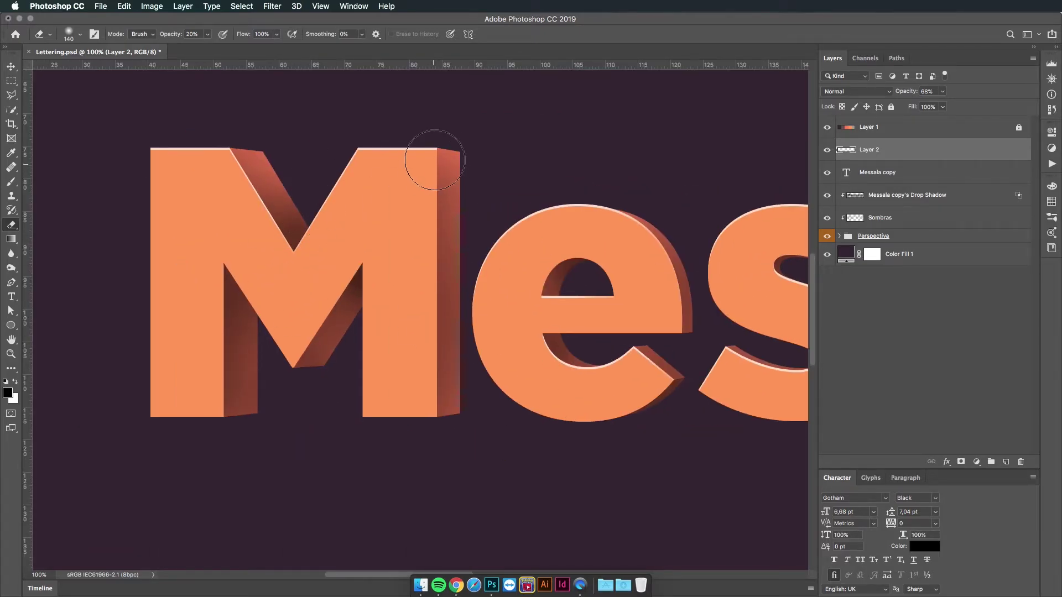
On the Sombras layer, isolate the first a's upper terminal end face with the Polygonal Lasso, shade it black and clear the selection
{"action": "left_click_drag", "start_coordinate": [774, 332], "coordinate": [356, 297]}
{"action": "key", "text": "z"}
{"action": "double_click", "coordinate": [597, 203]}
{"action": "left_click", "coordinate": [876, 219]}
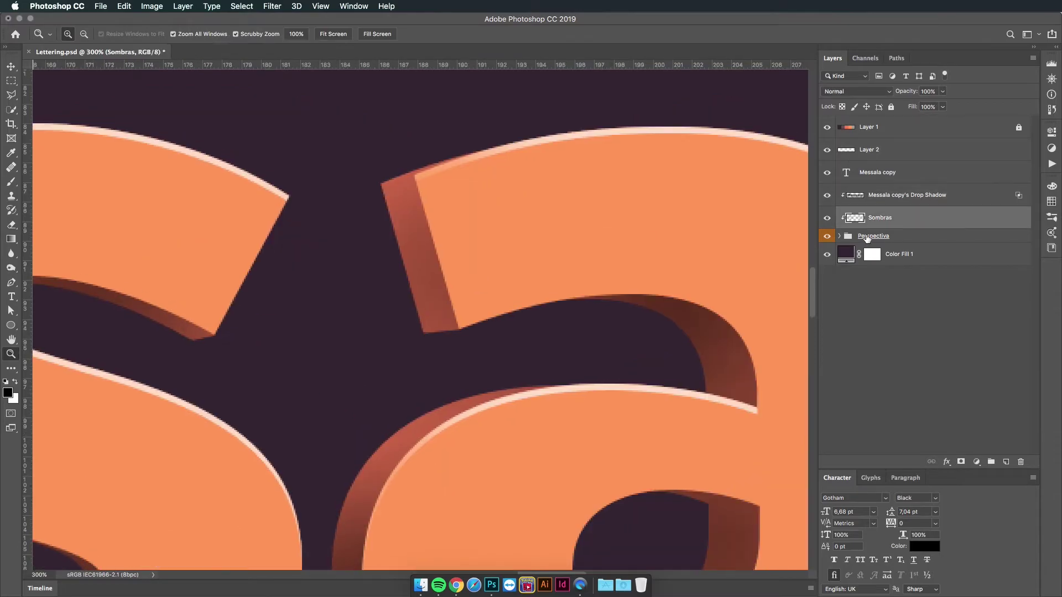
{"action": "key", "text": "l"}
{"action": "left_click", "coordinate": [485, 369]}
{"action": "left_click", "coordinate": [434, 172]}
{"action": "left_click", "coordinate": [358, 190]}
{"action": "left_click", "coordinate": [387, 403]}
{"action": "left_click", "coordinate": [486, 369]}
{"action": "key", "text": "b"}
{"action": "mouse_move", "coordinate": [440, 206]}
{"action": "left_mouse_down"}
{"action": "mouse_move", "coordinate": [410, 201]}
{"action": "mouse_move", "coordinate": [450, 194]}
{"action": "left_mouse_up"}
{"action": "key", "text": "super+d"}
Add a new layer named Sombras above Messala copy and clip it to the text
{"action": "key", "text": "super+minus"}
{"action": "key", "text": "super+minus"}
{"action": "key", "text": "super+minus"}
{"action": "key", "text": "super+minus"}
{"action": "key", "text": "z"}
{"action": "mouse_move", "coordinate": [547, 392]}
{"action": "left_mouse_down"}
{"action": "mouse_move", "coordinate": [548, 332]}
{"action": "mouse_move", "coordinate": [615, 356]}
{"action": "left_mouse_up"}
{"action": "key", "text": "super+minus"}
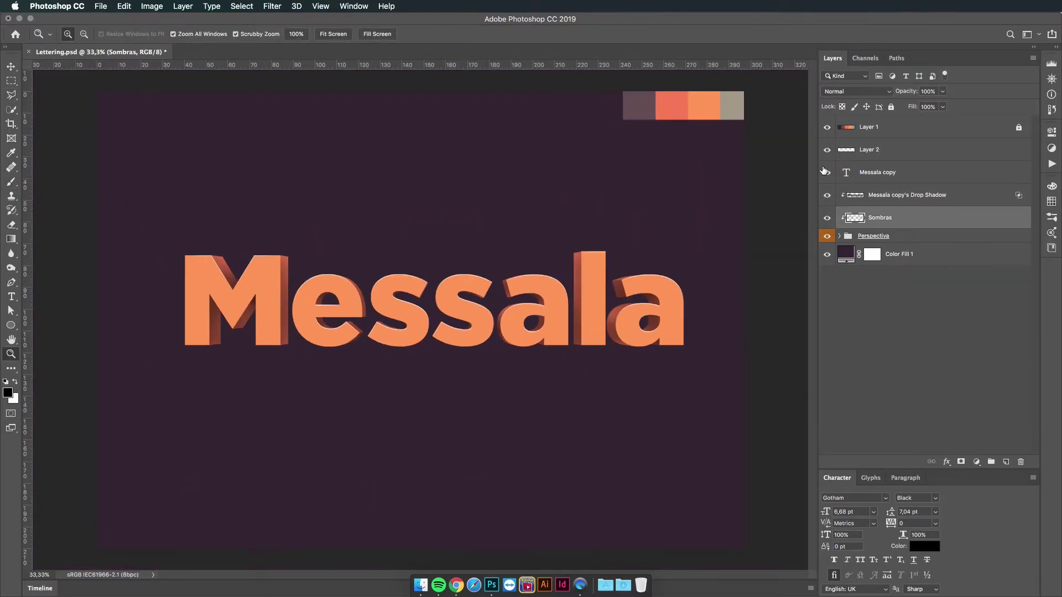
{"action": "left_click", "coordinate": [884, 171]}
{"action": "key", "text": "super+plus"}
{"action": "key", "text": "shift+super+n"}
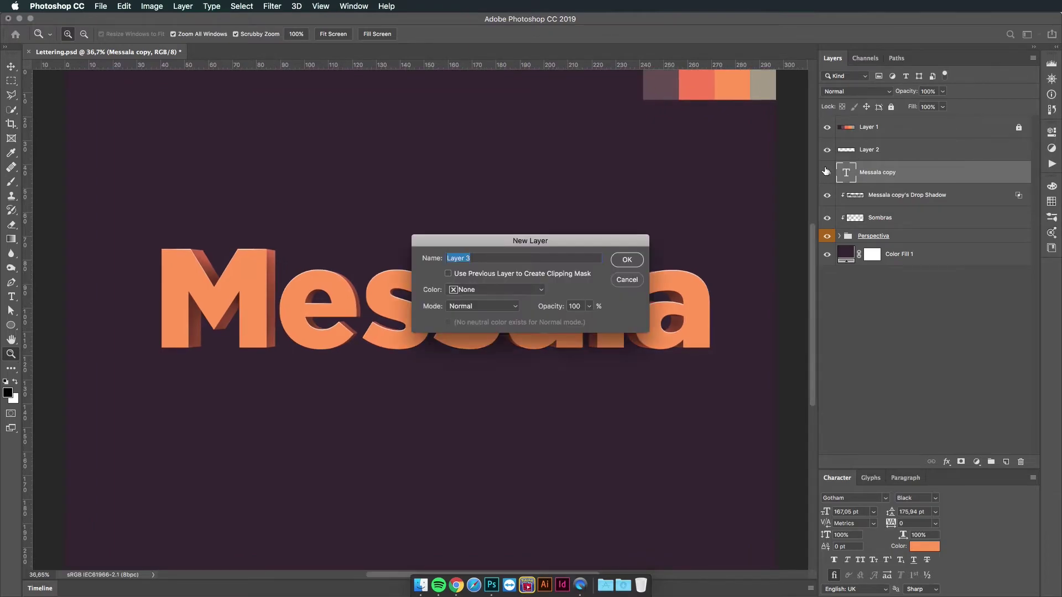
{"action": "type", "text": "Sombras"}
{"action": "key", "text": "Return"}
{"action": "key", "text": "alt"}
{"action": "left_click", "coordinate": [883, 182], "text": "alt"}
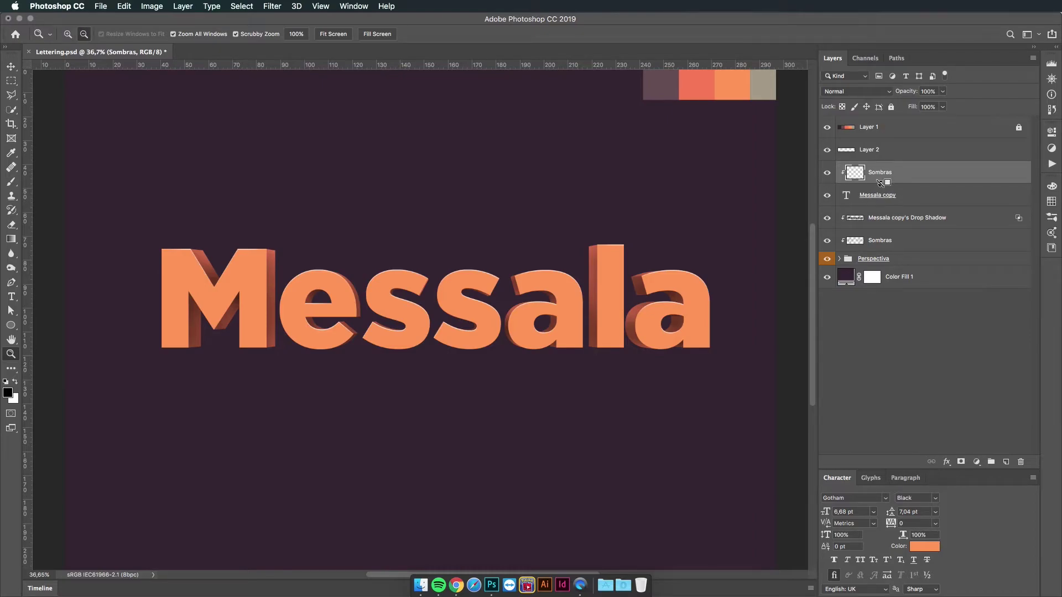
Paint soft black shading along the lower part of all the letter faces with an 800 px brush at 10% opacity
{"action": "key", "text": "b"}
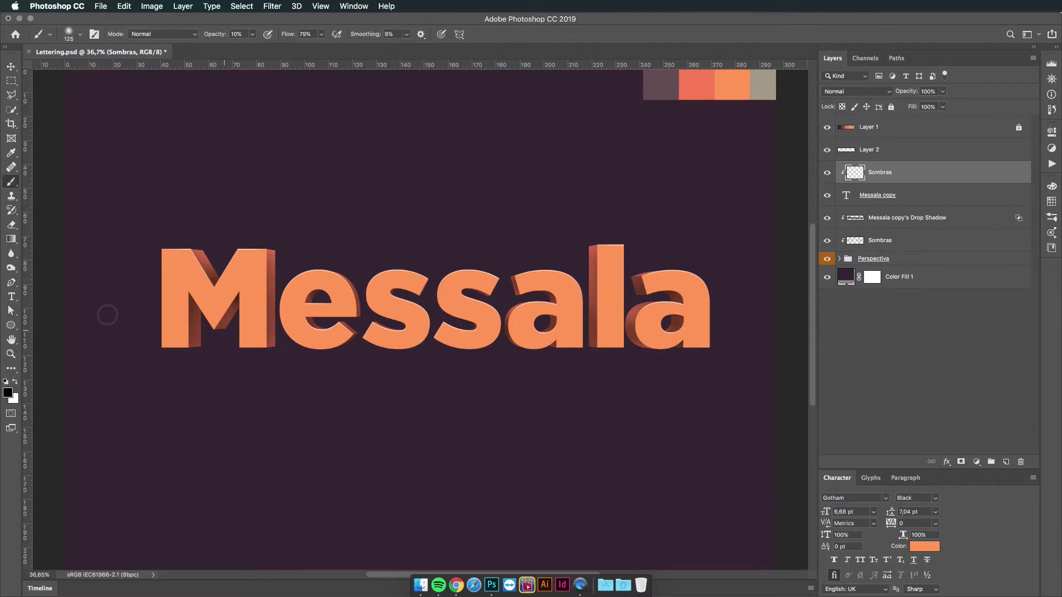
{"action": "key", "text": "bracketright"}
{"action": "key", "text": "bracketright"}
{"action": "key", "text": "bracketright"}
{"action": "key", "text": "bracketright"}
{"action": "key", "text": "bracketright"}
{"action": "key", "text": "bracketright"}
{"action": "key", "text": "bracketright"}
{"action": "key", "text": "bracketright"}
{"action": "key", "text": "bracketright"}
{"action": "key", "text": "p"}
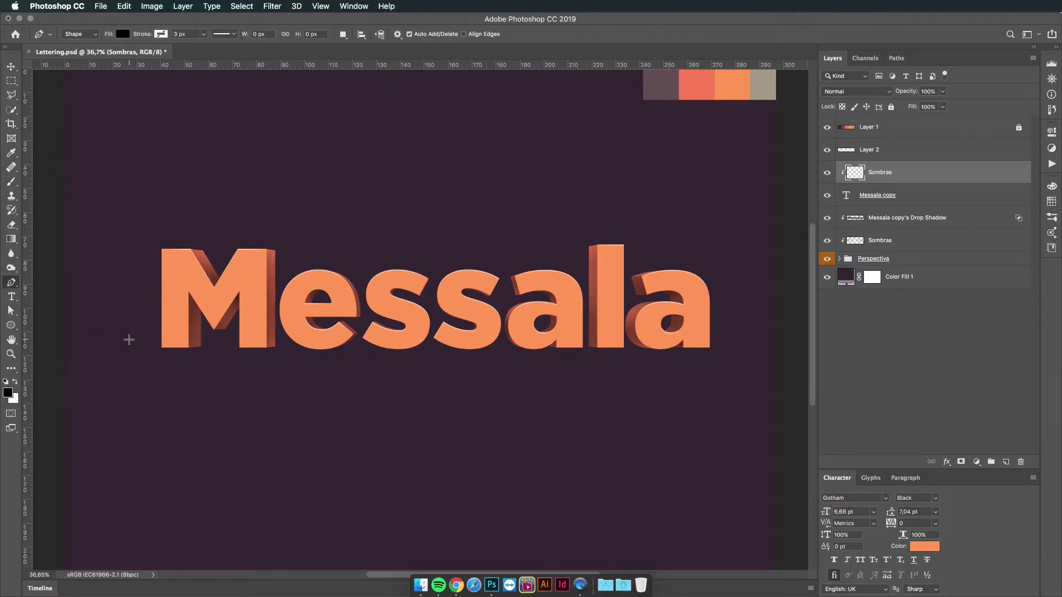
{"action": "key", "text": "b"}
{"action": "left_click_drag", "start_coordinate": [126, 351], "coordinate": [779, 365]}
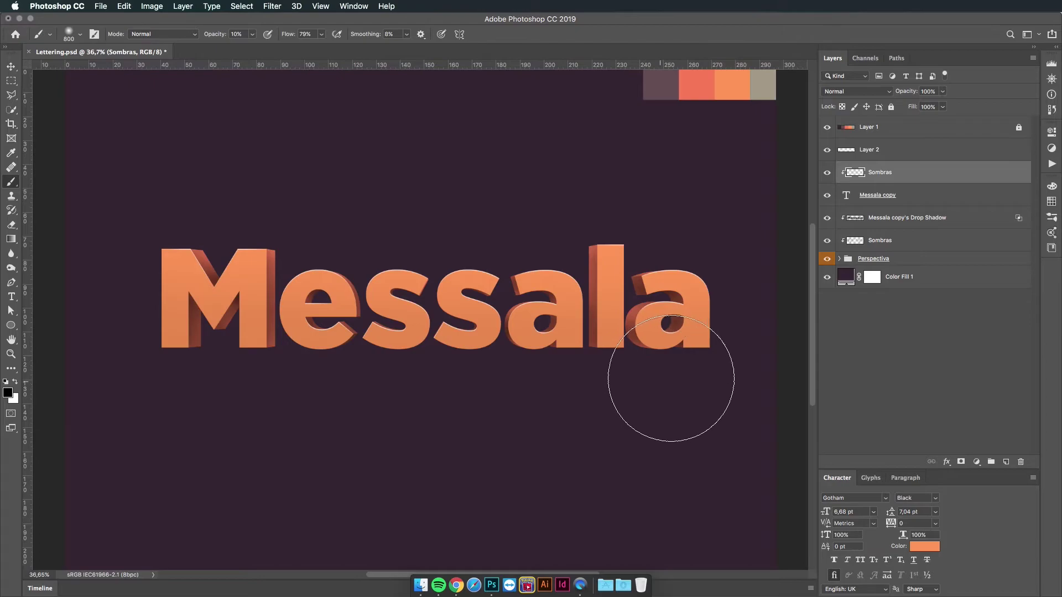
{"action": "left_click_drag", "start_coordinate": [659, 369], "coordinate": [75, 361]}
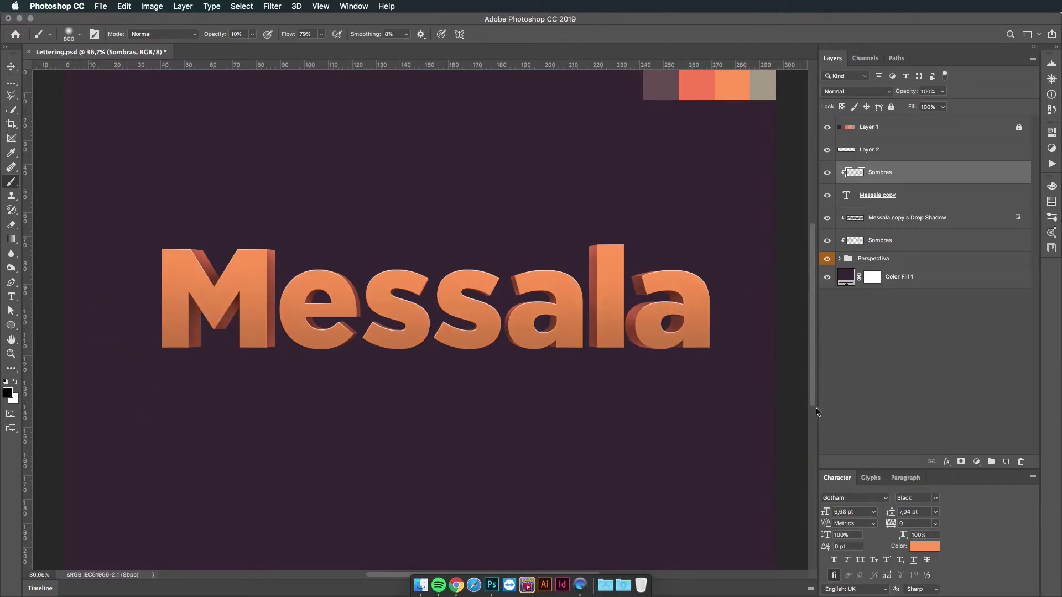
On the Sombras layer above Perspectiva, darken the lower part of the letters' sides with a 500 px brush
{"action": "left_click", "coordinate": [896, 240]}
{"action": "key", "text": "bracketleft"}
{"action": "key", "text": "bracketleft"}
{"action": "key", "text": "bracketleft"}
{"action": "left_click_drag", "start_coordinate": [751, 338], "coordinate": [90, 330]}
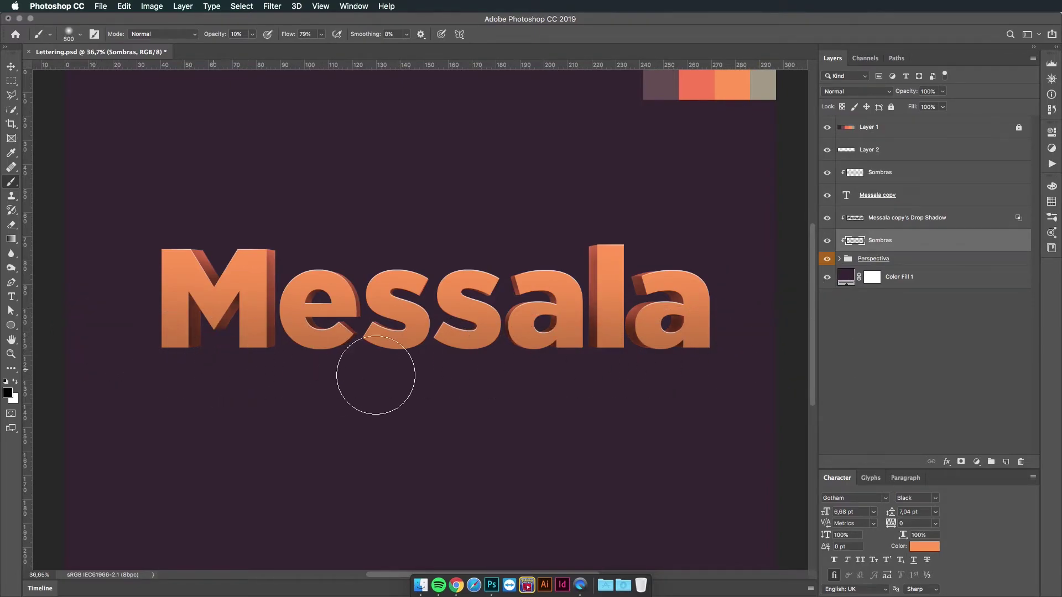
{"action": "left_click_drag", "start_coordinate": [652, 368], "coordinate": [649, 377]}
Add a new clipped layer directly above Messala copy and paint soft white light across the letters' upper parts with an 800 px brush
{"action": "left_click", "coordinate": [885, 198]}
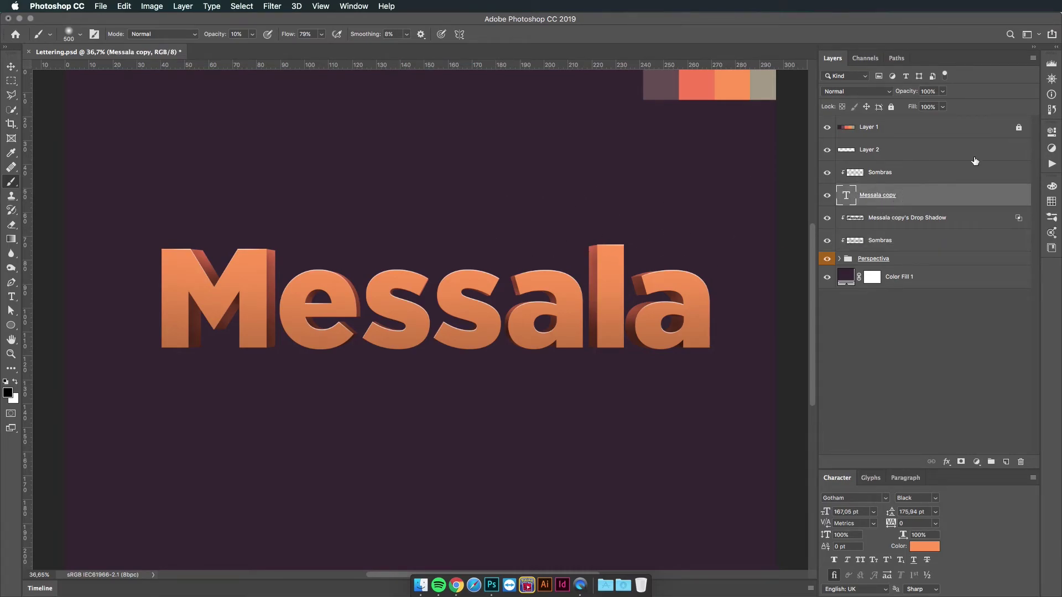
{"action": "key", "text": "super+shift+n"}
{"action": "key", "text": "Return"}
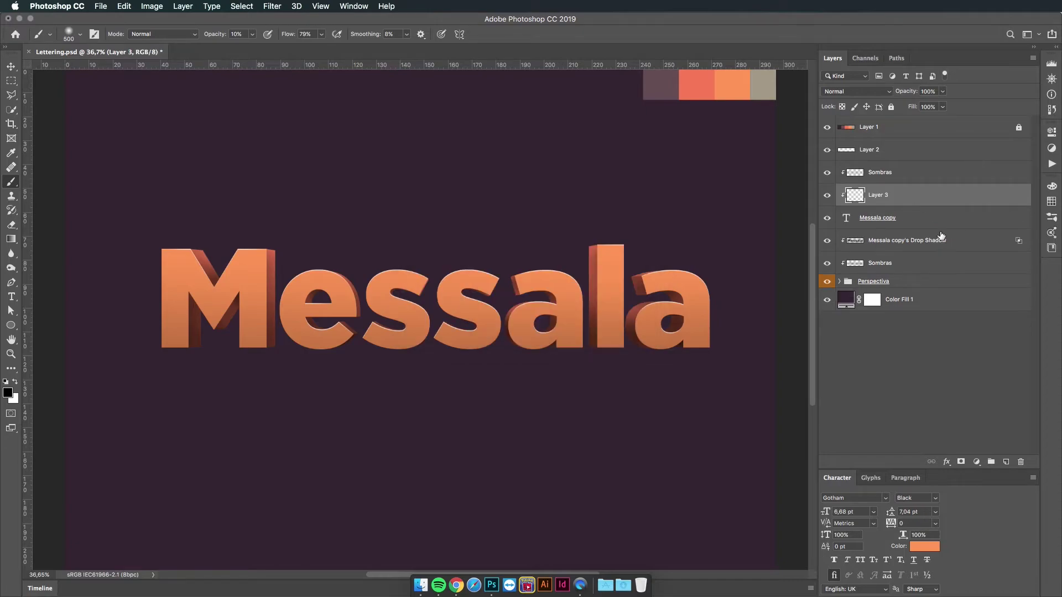
{"action": "key", "text": "x"}
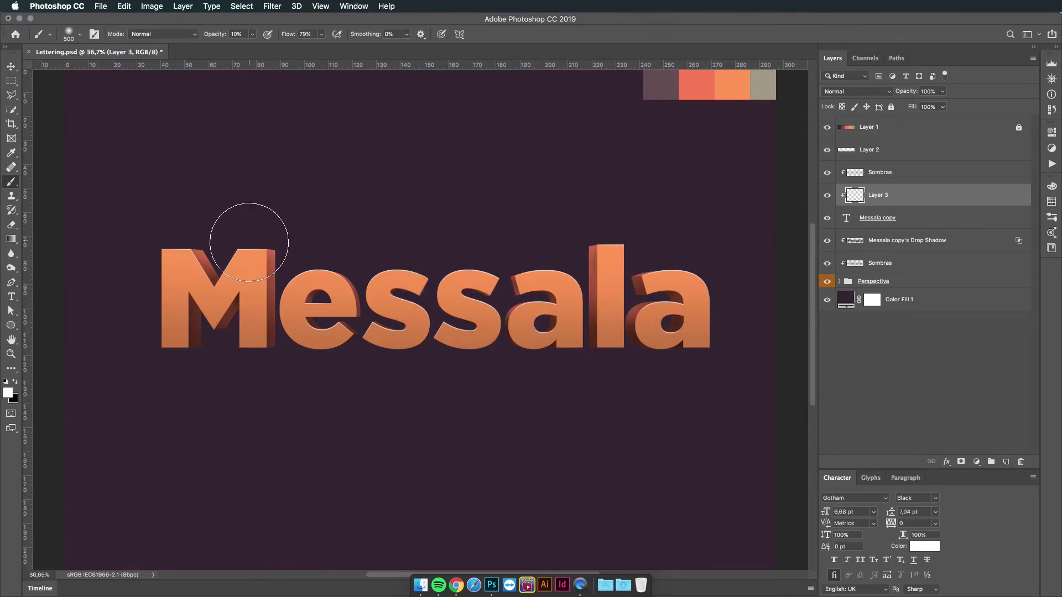
{"action": "key", "text": "bracketright"}
{"action": "key", "text": "bracketright"}
{"action": "key", "text": "bracketright"}
{"action": "mouse_move", "coordinate": [168, 219]}
{"action": "left_mouse_down"}
{"action": "mouse_move", "coordinate": [393, 242]}
{"action": "mouse_move", "coordinate": [308, 218]}
{"action": "mouse_move", "coordinate": [601, 196]}
{"action": "mouse_move", "coordinate": [708, 290]}
{"action": "left_mouse_up"}
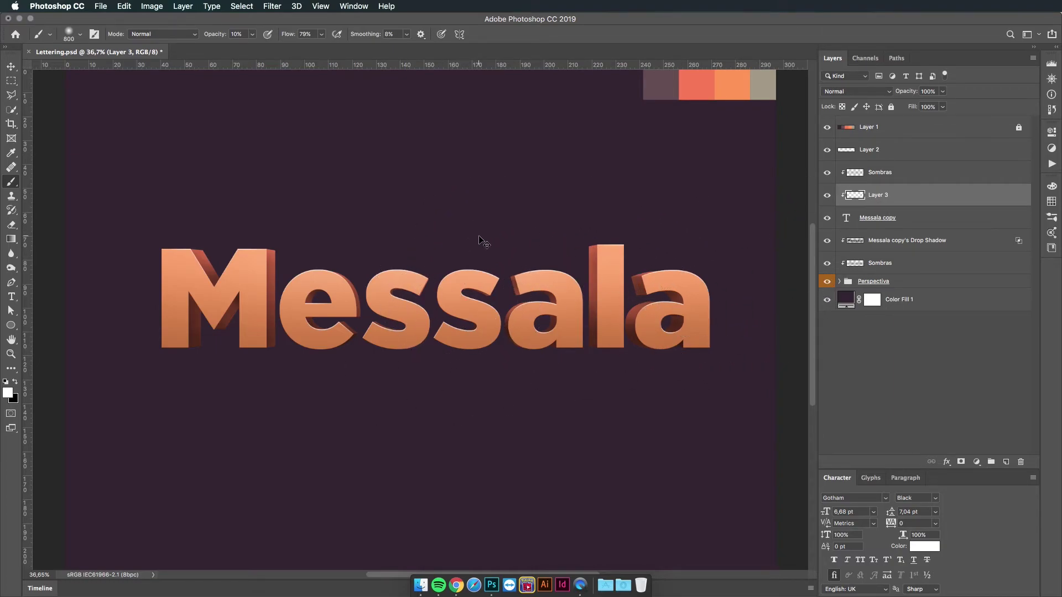
{"action": "key", "text": "super+minus"}
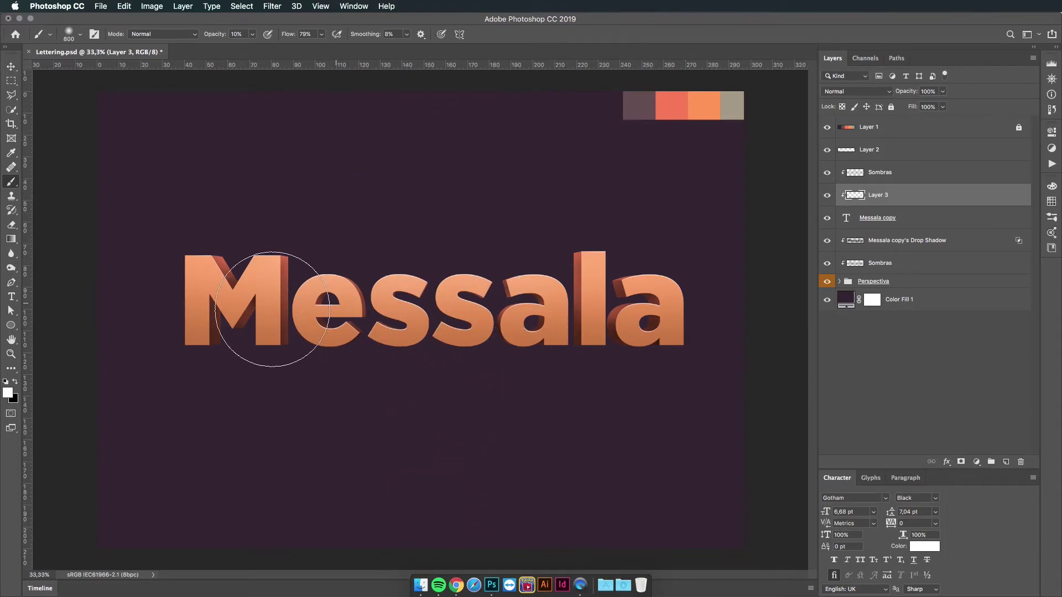
Add a Curves adjustment layer above Layer 2 and brighten the midtones by mapping input 104 to output 133
{"action": "left_click", "coordinate": [902, 129]}
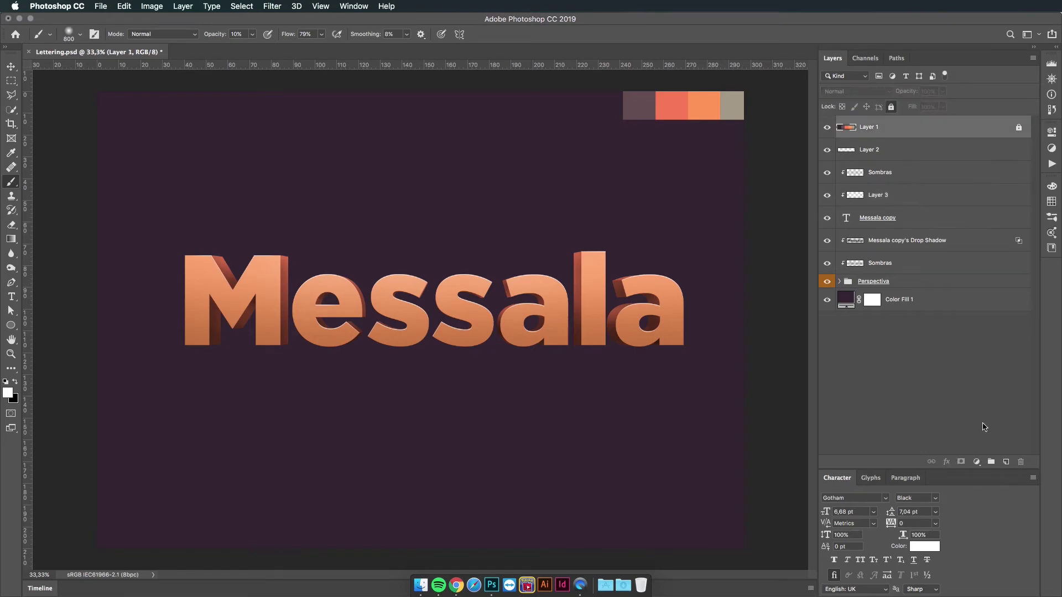
{"action": "left_click", "coordinate": [879, 152]}
{"action": "left_click", "coordinate": [978, 461]}
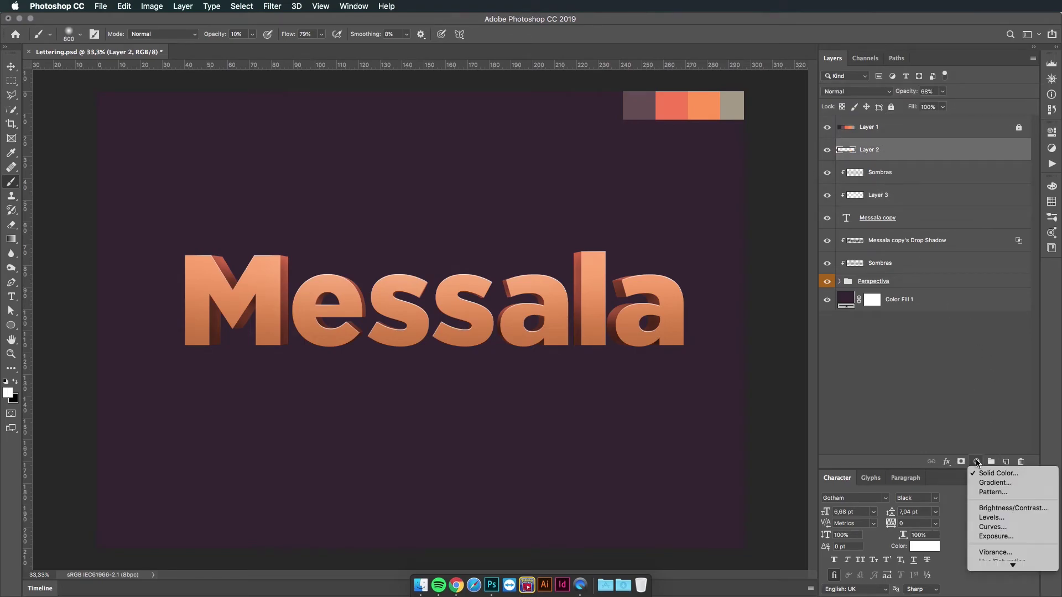
{"action": "left_click", "coordinate": [1005, 452]}
{"action": "left_click_drag", "start_coordinate": [978, 234], "coordinate": [965, 234]}
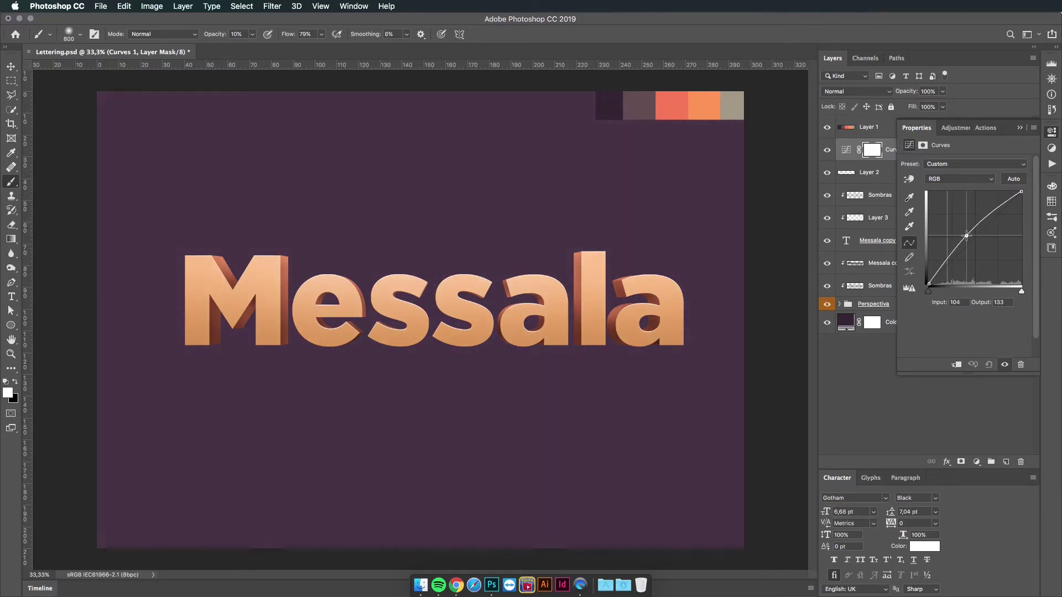
Invert the Curves 1 layer mask to black
{"action": "left_click", "coordinate": [858, 153]}
{"action": "left_click", "coordinate": [845, 152]}
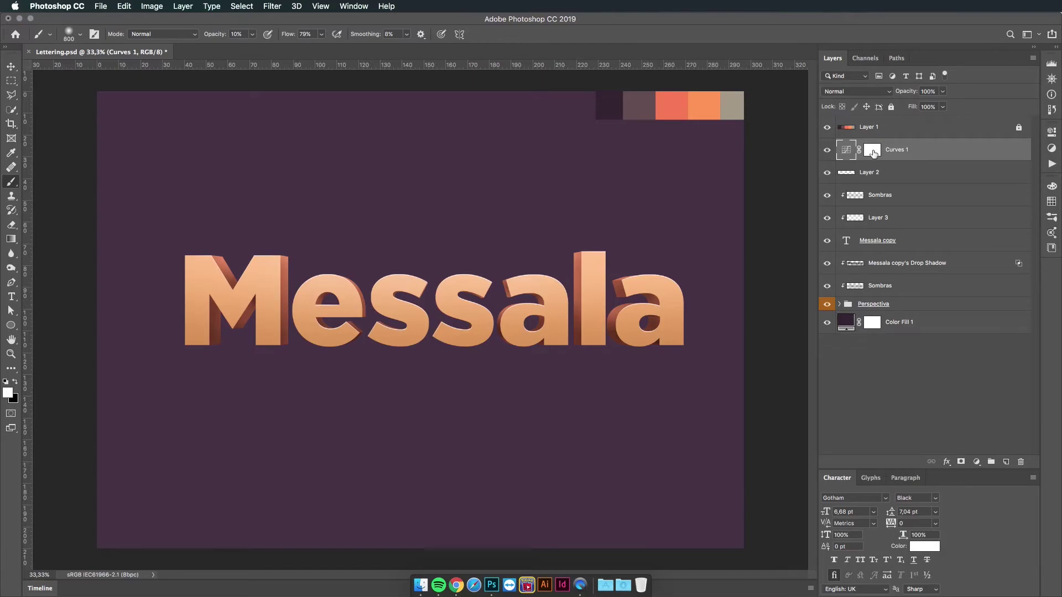
{"action": "left_click", "coordinate": [873, 152]}
{"action": "key", "text": "super+i"}
Paint white on the Curves 1 mask over the upper background with a 2200 px brush at 20% opacity
{"action": "key", "text": "super+minus"}
{"action": "key", "text": "super+minus"}
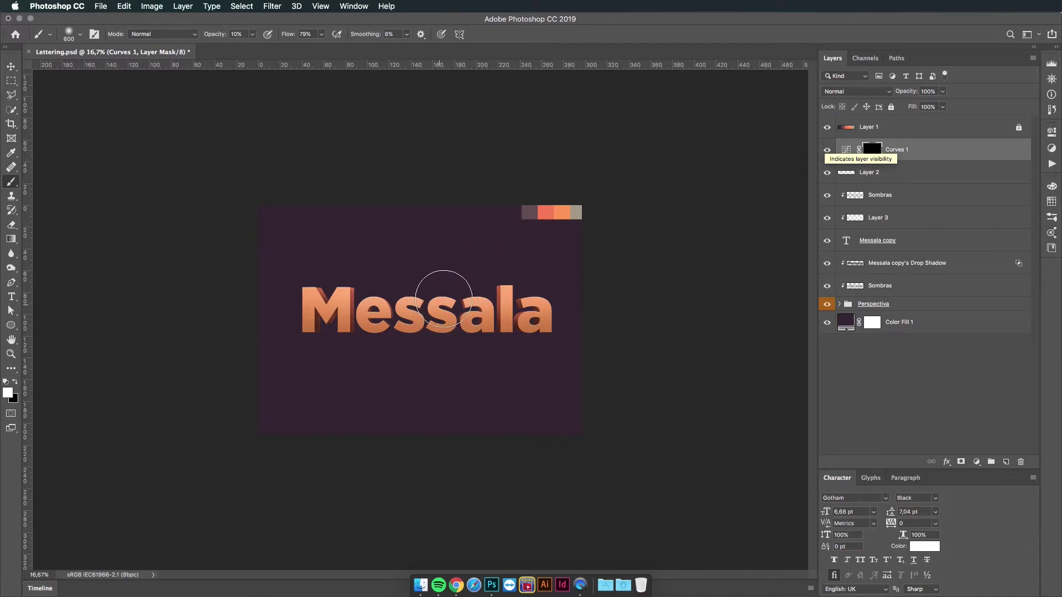
{"action": "key", "text": "bracketright"}
{"action": "key", "text": "bracketright"}
{"action": "key", "text": "bracketright"}
{"action": "key", "text": "bracketright"}
{"action": "key", "text": "bracketright"}
{"action": "key", "text": "bracketright"}
{"action": "key", "text": "bracketright"}
{"action": "key", "text": "bracketright"}
{"action": "key", "text": "bracketright"}
{"action": "key", "text": "bracketright"}
{"action": "key", "text": "bracketright"}
{"action": "key", "text": "bracketright"}
{"action": "key", "text": "bracketright"}
{"action": "key", "text": "bracketright"}
{"action": "key", "text": "2"}
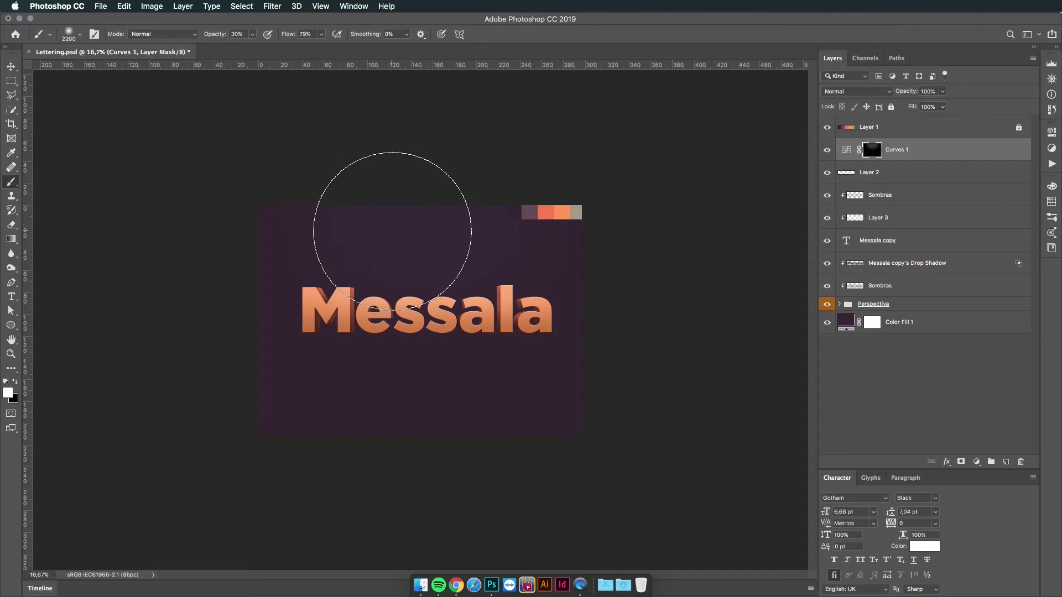
{"action": "mouse_move", "coordinate": [397, 230]}
{"action": "left_mouse_down"}
{"action": "mouse_move", "coordinate": [438, 218]}
{"action": "mouse_move", "coordinate": [469, 238]}
{"action": "mouse_move", "coordinate": [332, 218]}
{"action": "mouse_move", "coordinate": [503, 215]}
{"action": "left_mouse_up"}
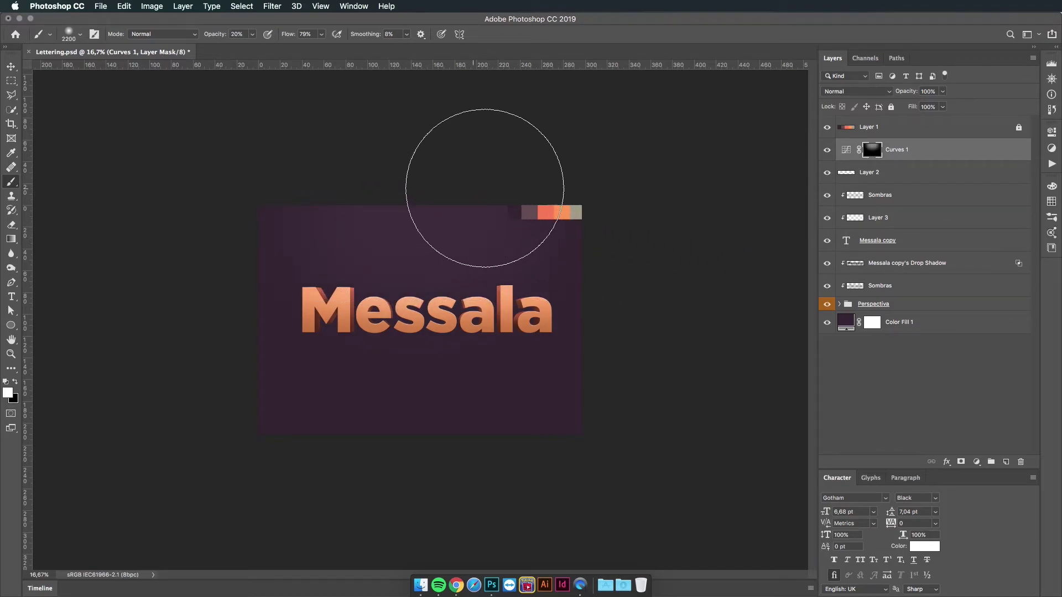
Add a Curves adjustment layer above Curves 1 that darkens the midtones, and invert its mask to black
{"action": "left_click", "coordinate": [904, 147]}
{"action": "left_click", "coordinate": [975, 462]}
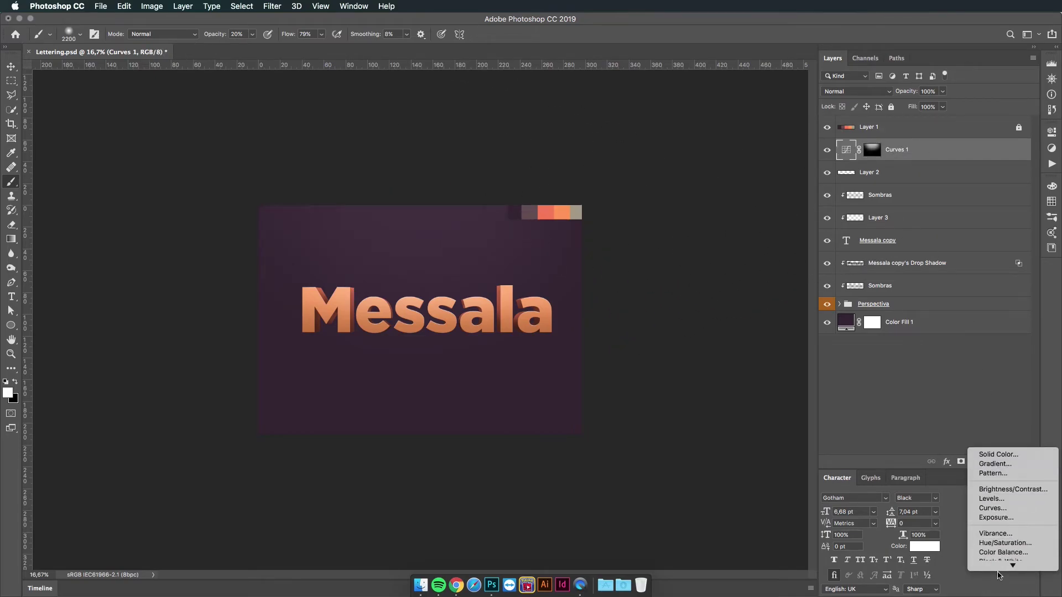
{"action": "left_click", "coordinate": [991, 488]}
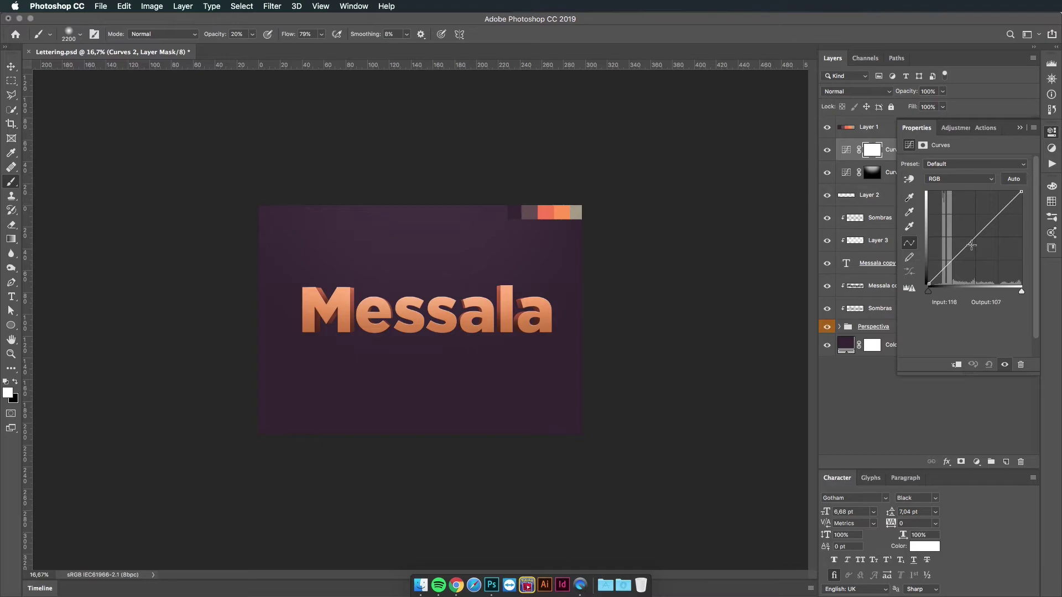
{"action": "left_click_drag", "start_coordinate": [975, 237], "coordinate": [979, 241]}
{"action": "left_click", "coordinate": [865, 153]}
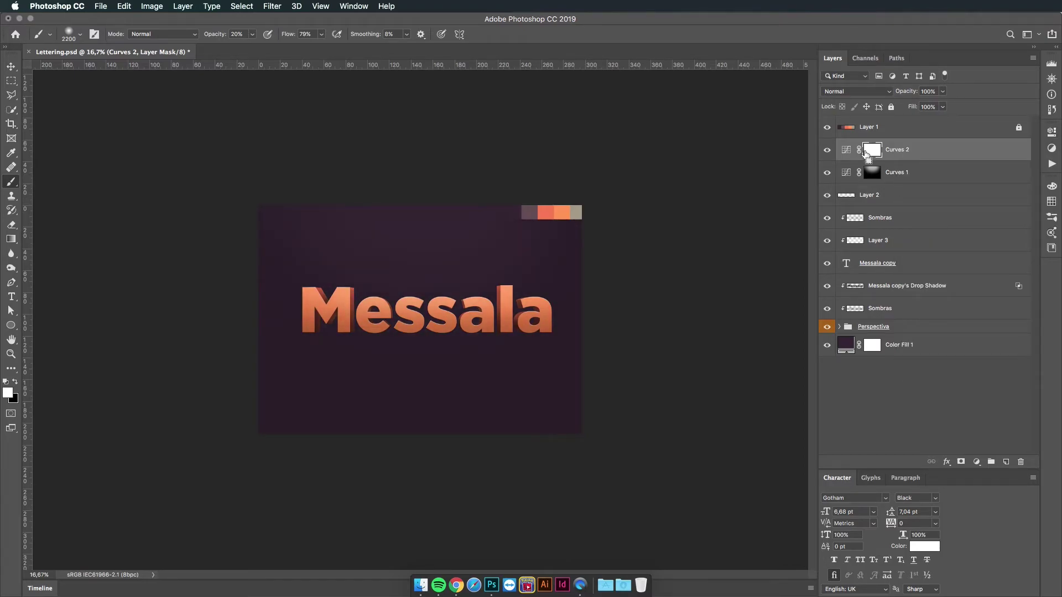
{"action": "key", "text": "super+i"}
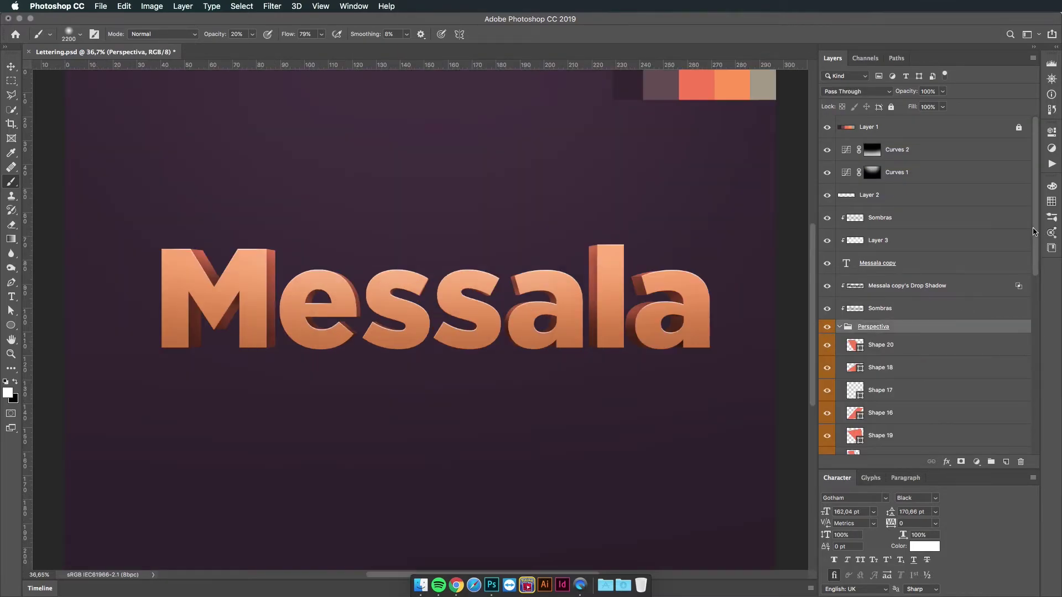
Fill the outline of the original Messala text with black on a new layer directly above Color Fill 1, and deselect
{"action": "left_click_drag", "start_coordinate": [1033, 231], "coordinate": [1020, 424]}
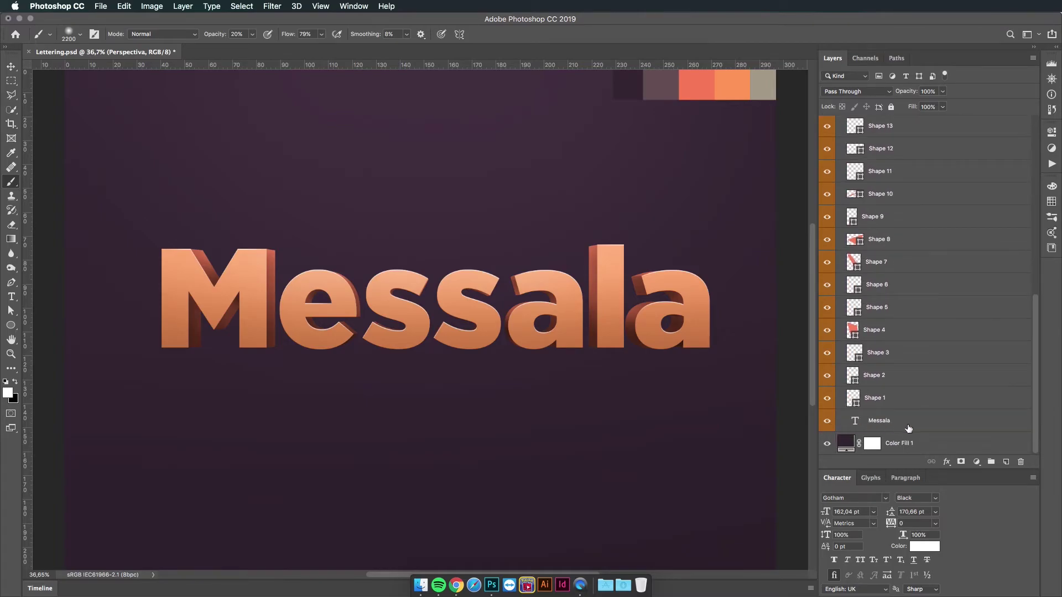
{"action": "left_click", "coordinate": [865, 430]}
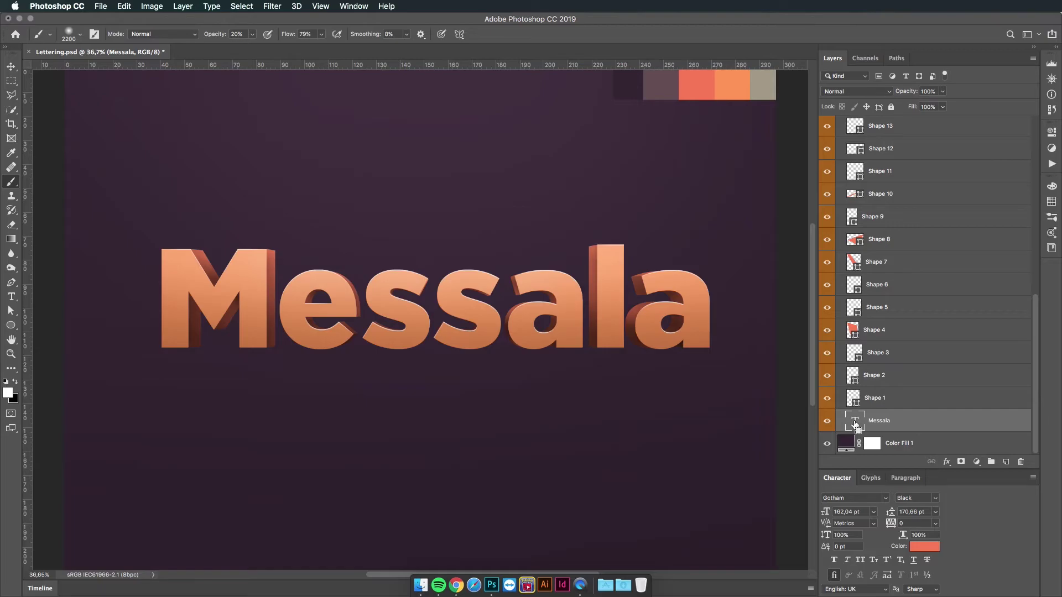
{"action": "left_click", "coordinate": [857, 423], "text": "super"}
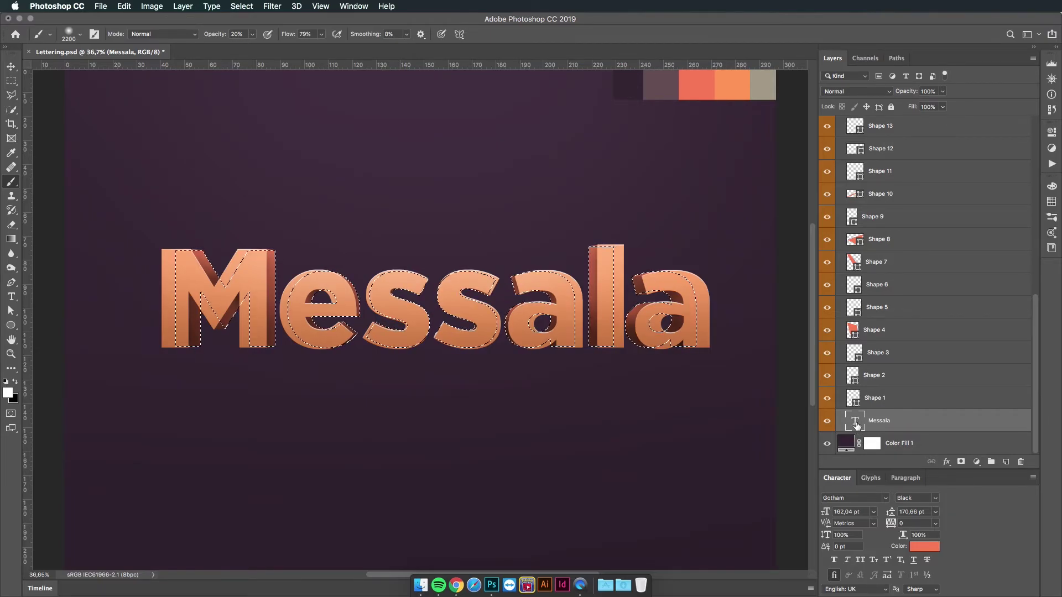
{"action": "left_click", "coordinate": [905, 348]}
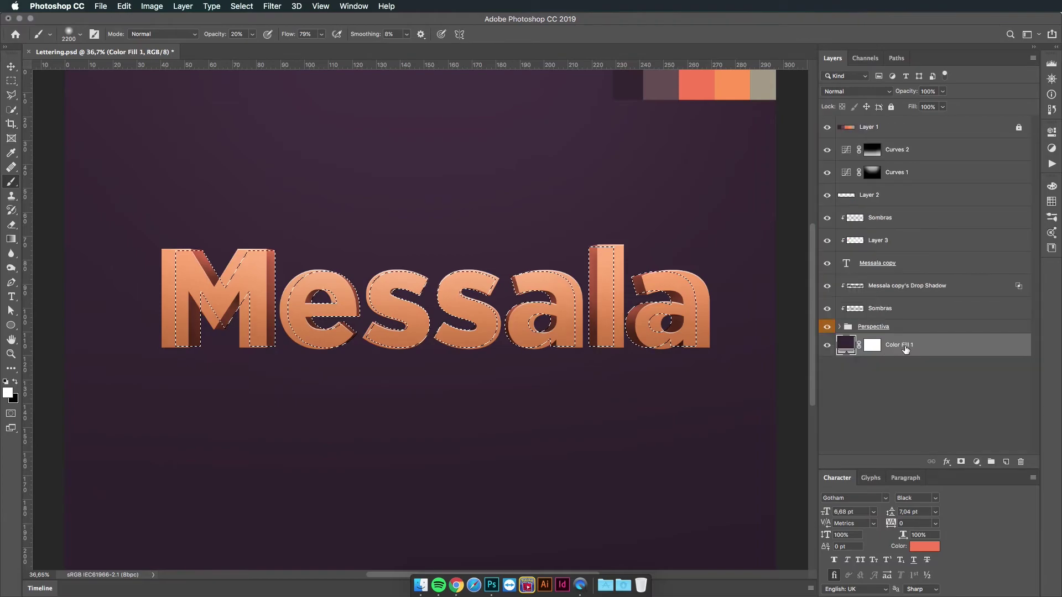
{"action": "left_click", "coordinate": [1006, 462]}
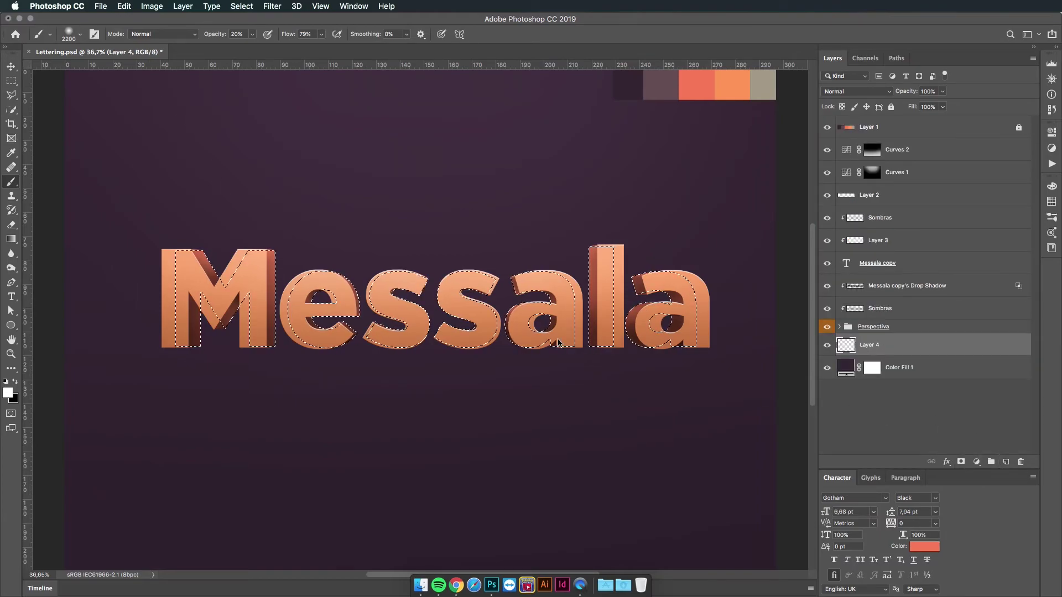
{"action": "left_click", "coordinate": [62, 246]}
{"action": "key", "text": "super+d"}
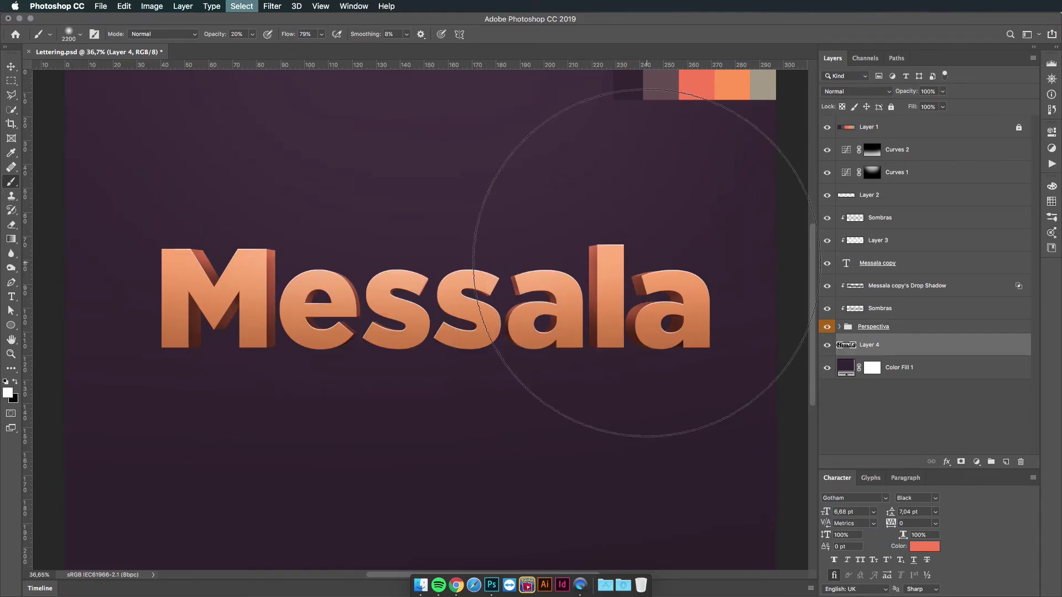
Shift the black Layer 4 lettering slightly downward as a cast shadow and set its opacity to 30%
{"action": "key", "text": "v"}
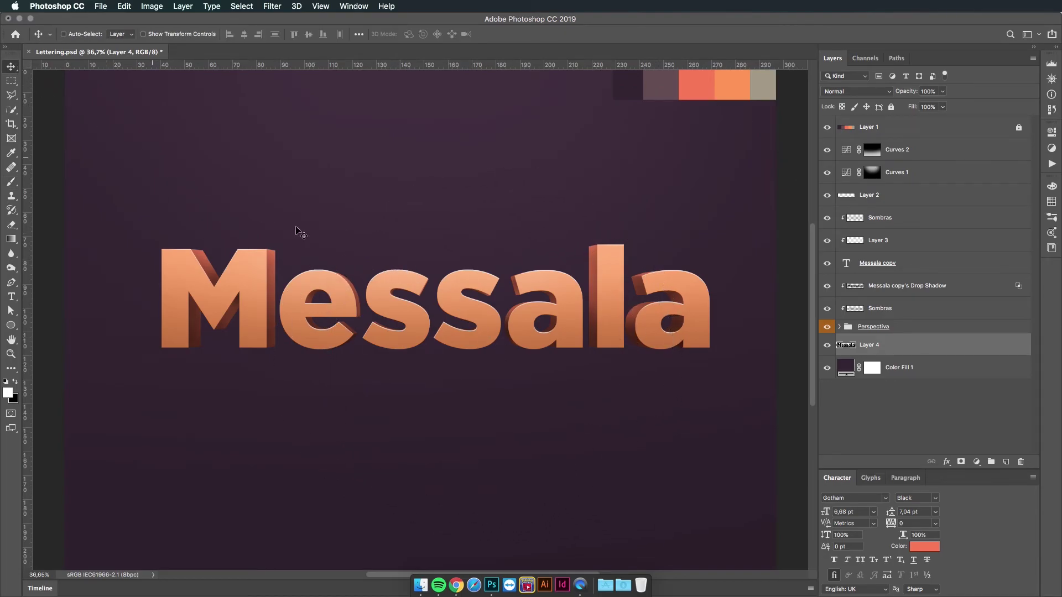
{"action": "left_click_drag", "start_coordinate": [477, 341], "coordinate": [480, 354]}
{"action": "left_click", "coordinate": [942, 91]}
{"action": "left_click_drag", "start_coordinate": [945, 104], "coordinate": [912, 109]}
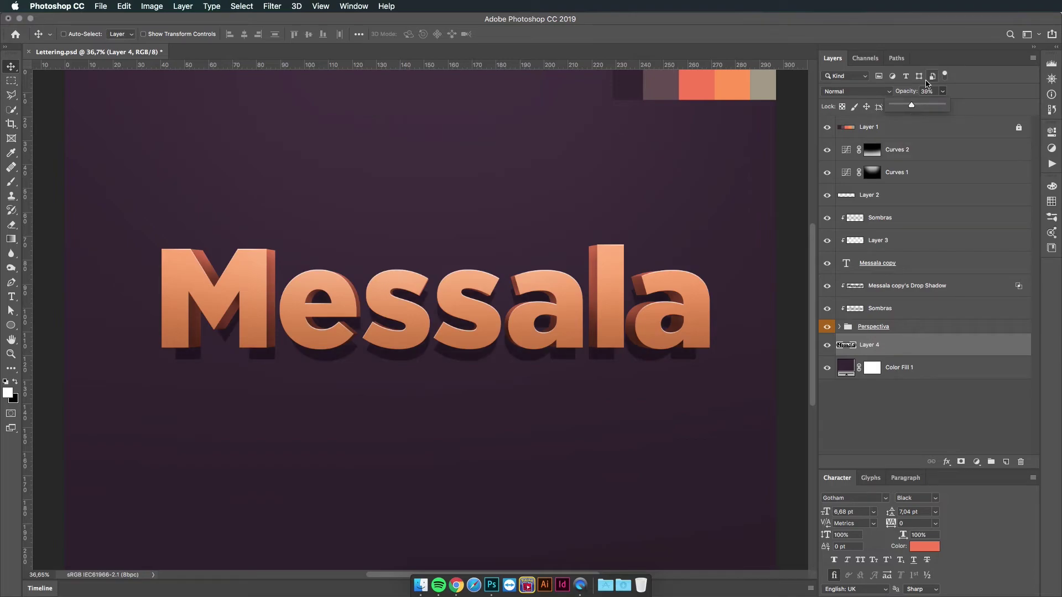
{"action": "left_click", "coordinate": [932, 93]}
{"action": "key", "text": "super+a"}
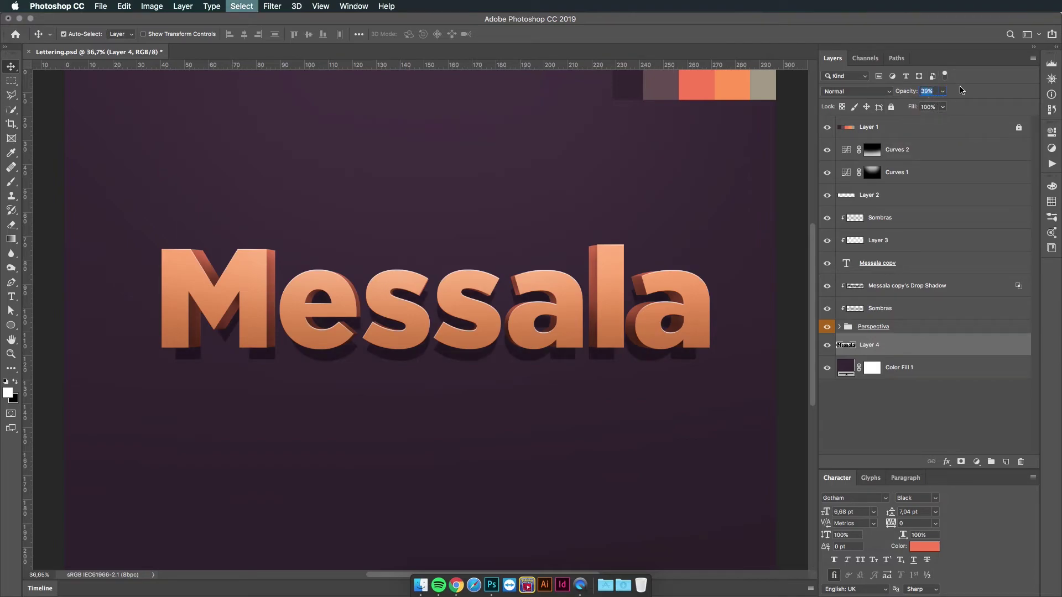
{"action": "type", "text": "30"}
{"action": "key", "text": "Return"}
Apply a Motion Blur to the Layer 4 shadow with an angle of 90° and a distance of 45 pixels
{"action": "key", "text": "super+minus"}
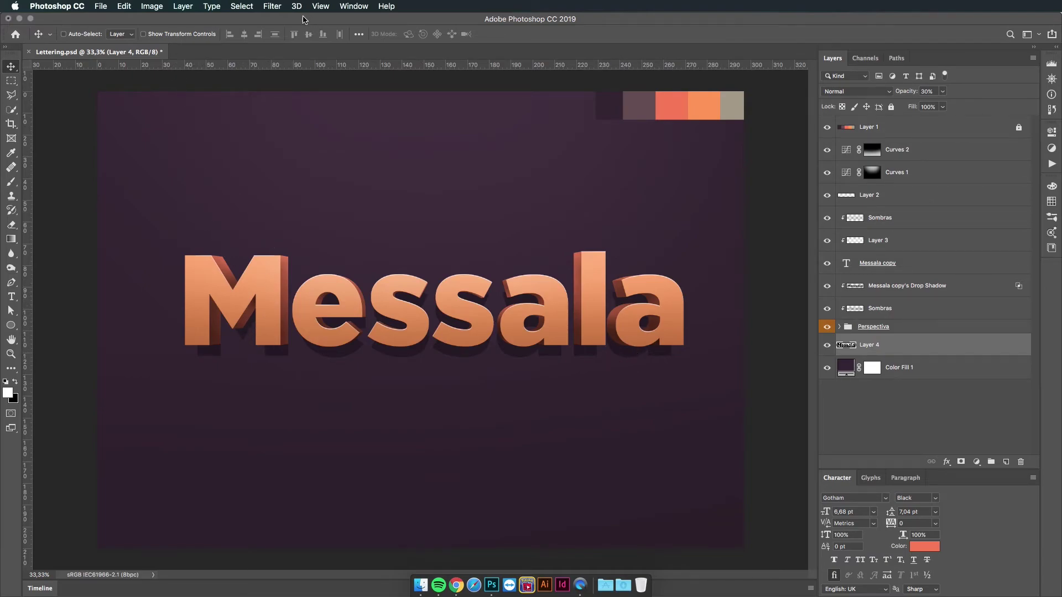
{"action": "left_click", "coordinate": [271, 7]}
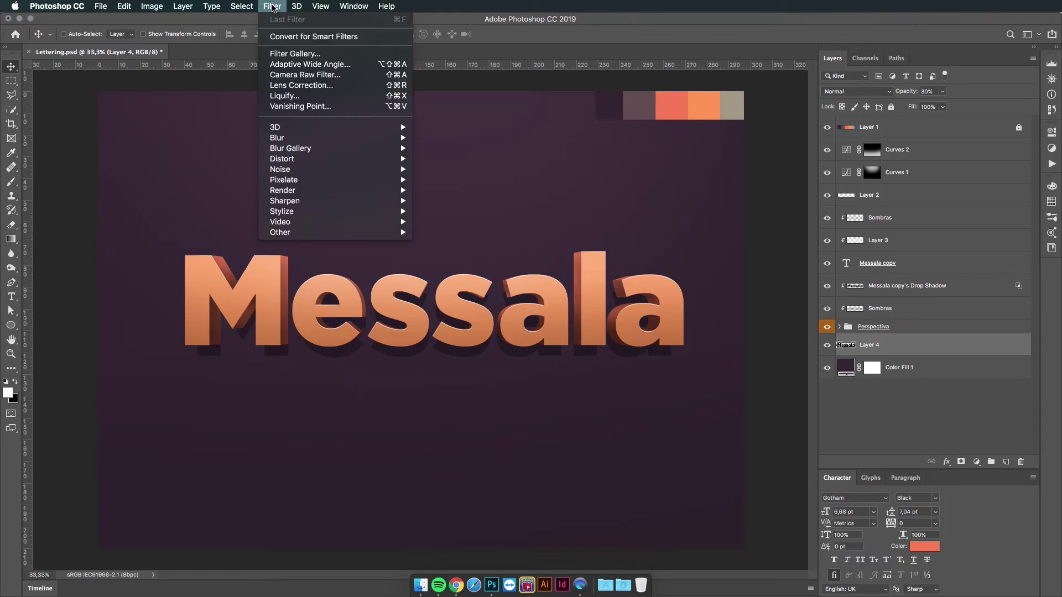
{"action": "mouse_move", "coordinate": [320, 138]}
{"action": "left_click", "coordinate": [447, 200]}
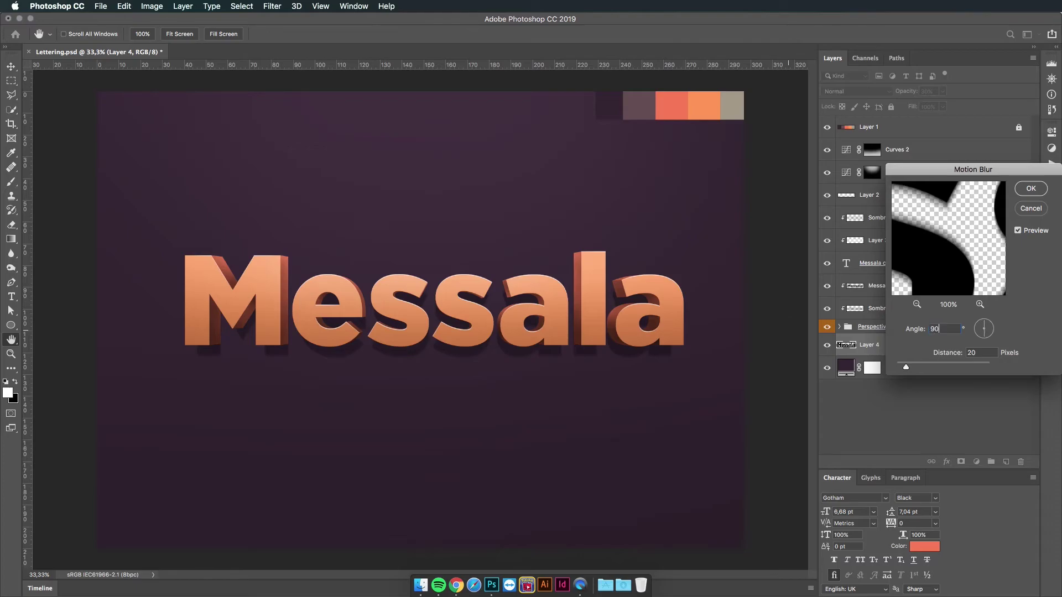
{"action": "left_click_drag", "start_coordinate": [904, 368], "coordinate": [918, 370]}
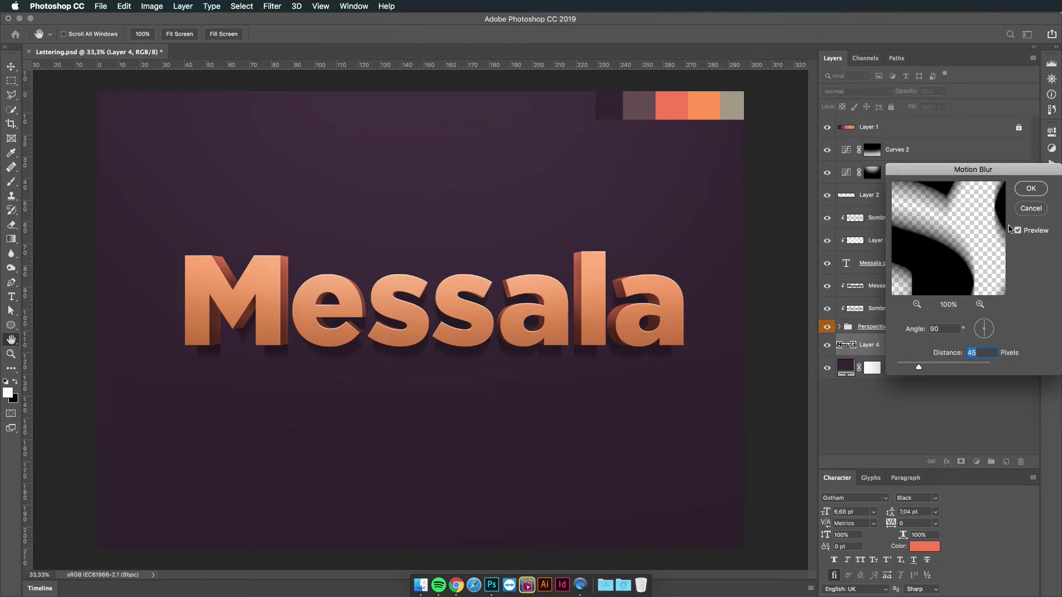
{"action": "left_click", "coordinate": [1032, 189]}
Soften the hard shadow edges beneath the final letter a with the Blur tool at 90 px and 100% strength
{"action": "key", "text": "z"}
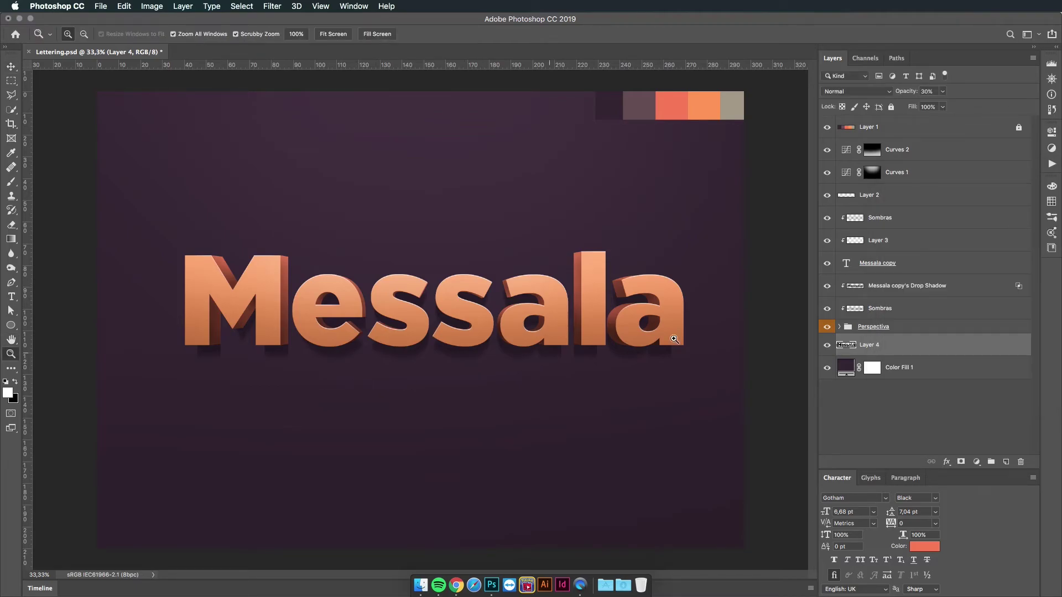
{"action": "left_click_drag", "start_coordinate": [670, 353], "coordinate": [687, 350]}
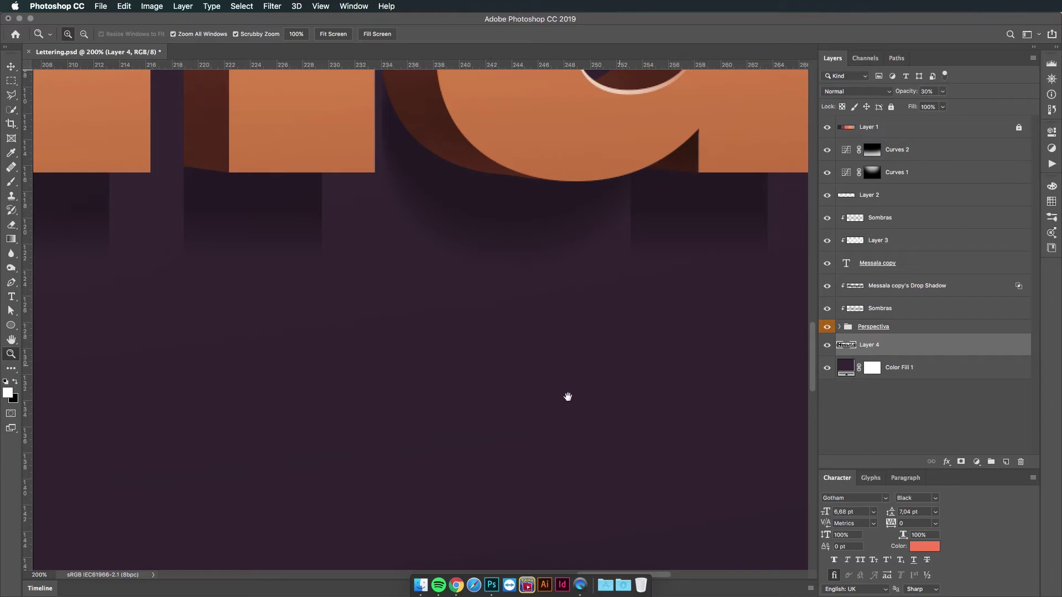
{"action": "left_click_drag", "start_coordinate": [575, 392], "coordinate": [438, 467]}
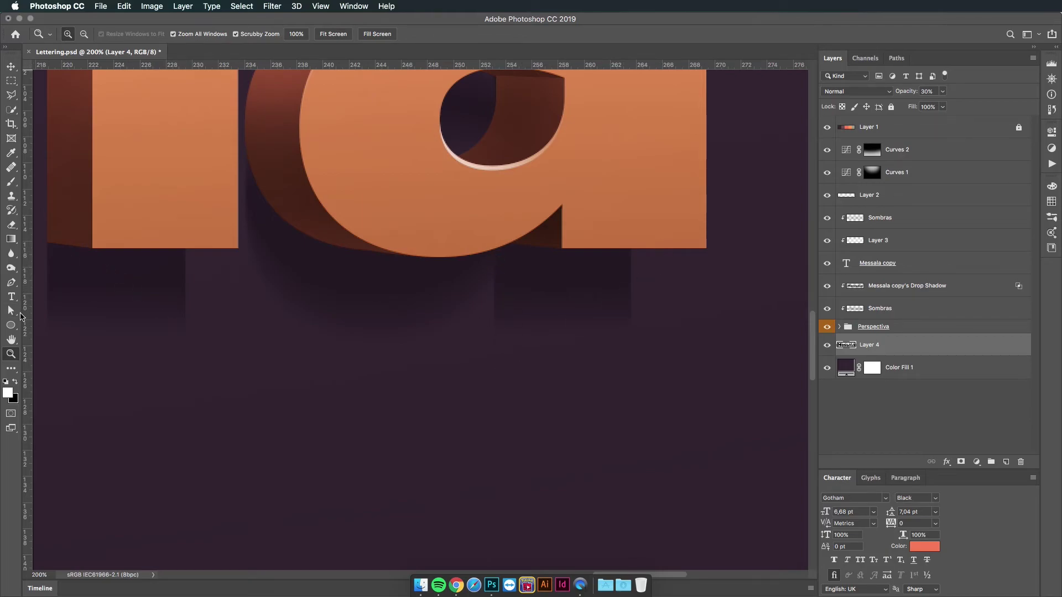
{"action": "left_click", "coordinate": [11, 253]}
{"action": "right_click", "coordinate": [12, 254]}
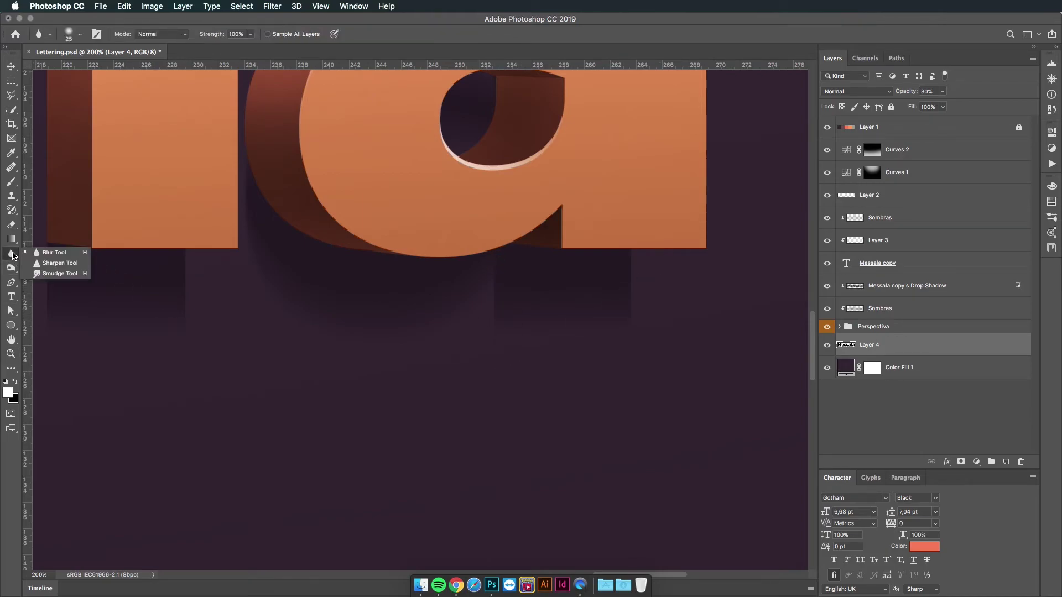
{"action": "left_click", "coordinate": [53, 253]}
{"action": "key", "text": "bracketright"}
{"action": "key", "text": "bracketright"}
{"action": "key", "text": "bracketright"}
{"action": "key", "text": "bracketright"}
{"action": "key", "text": "bracketright"}
{"action": "key", "text": "bracketright"}
{"action": "key", "text": "bracketright"}
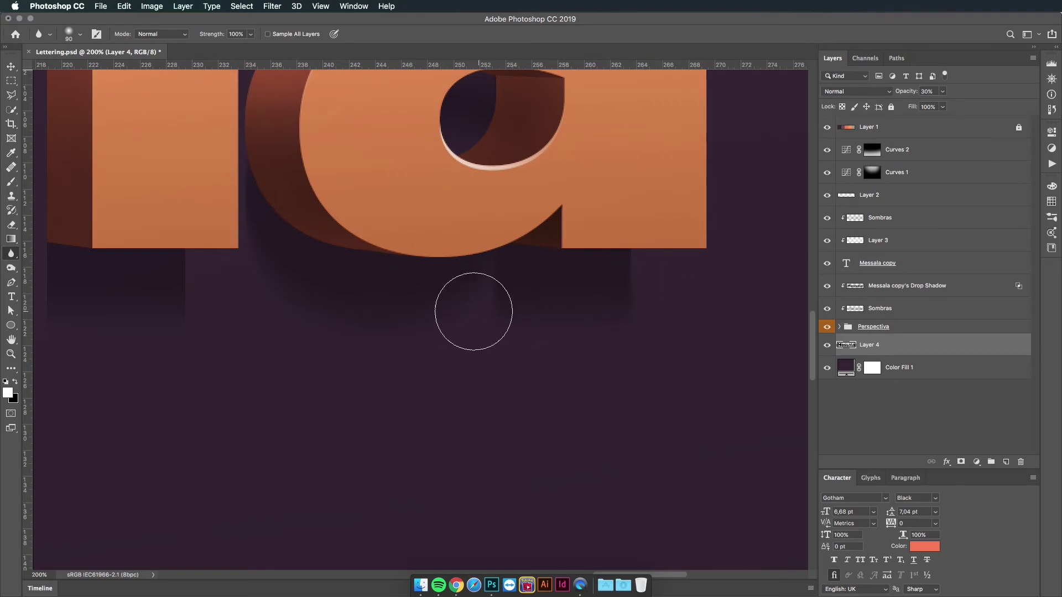
Blur the Layer 4 shadow edges beneath the remaining letters, working from the l back to the M
{"action": "scroll", "coordinate": [525, 307], "scroll_direction": "left", "scroll_amount": 10}
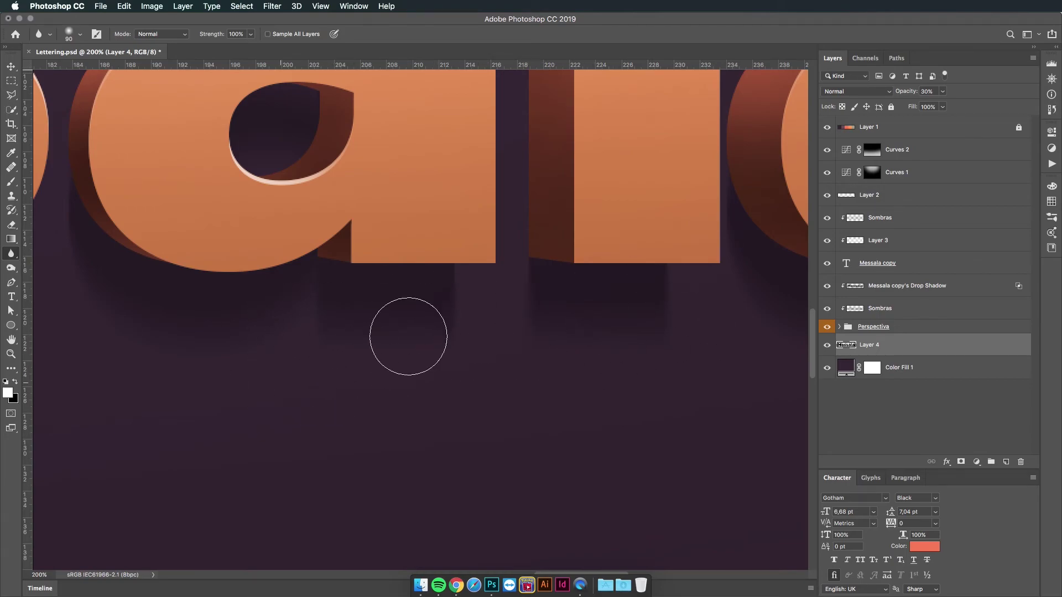
{"action": "scroll", "coordinate": [413, 396], "scroll_direction": "left", "scroll_amount": 10}
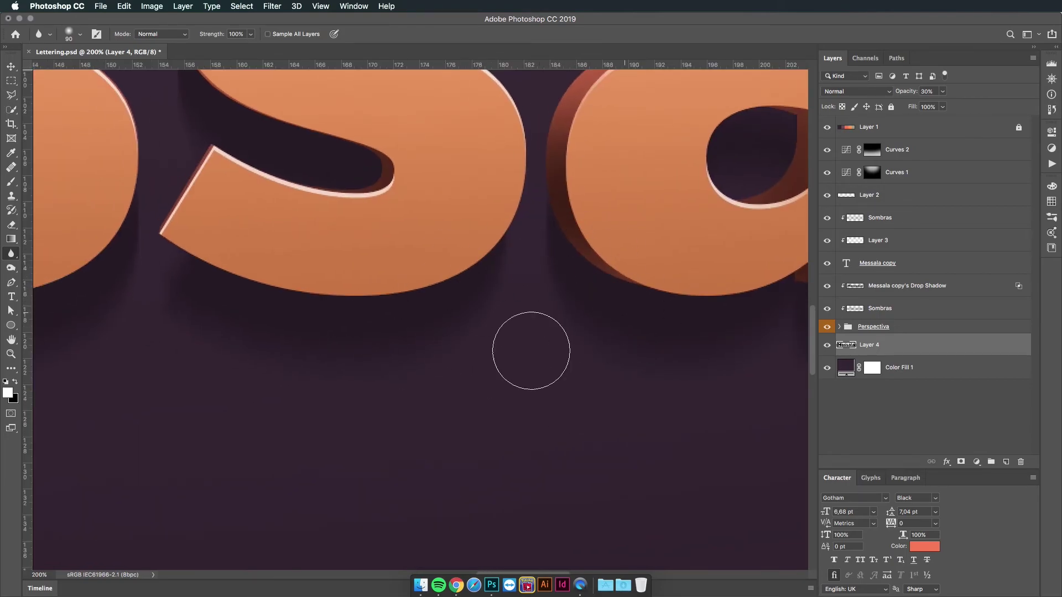
{"action": "scroll", "coordinate": [531, 350], "scroll_direction": "left", "scroll_amount": 12}
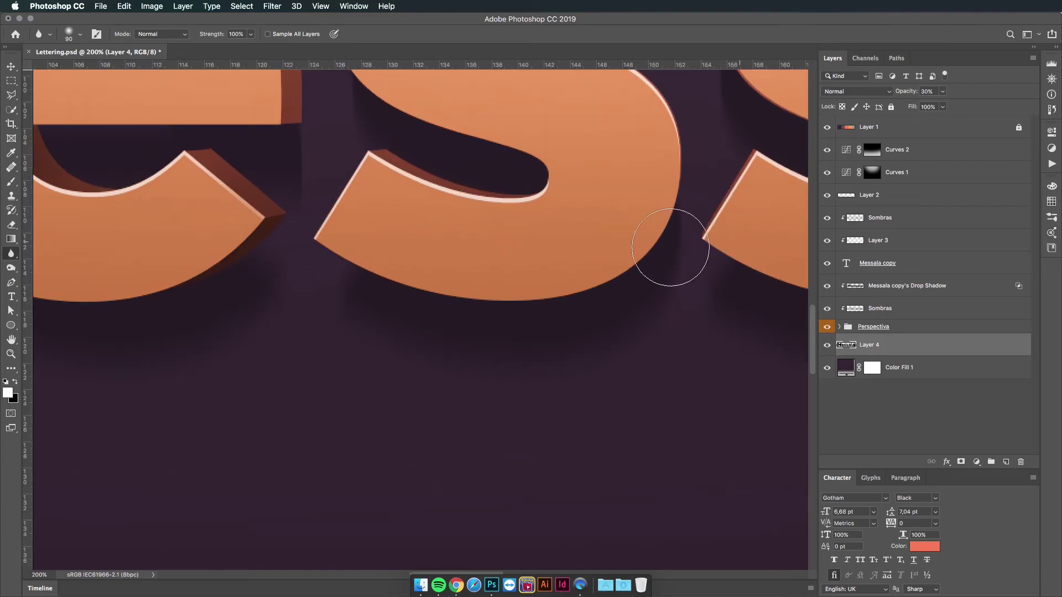
{"action": "scroll", "coordinate": [474, 291], "scroll_direction": "up", "scroll_amount": 2}
{"action": "scroll", "coordinate": [474, 292], "scroll_direction": "left", "scroll_amount": 3}
{"action": "scroll", "coordinate": [498, 293], "scroll_direction": "left", "scroll_amount": 10}
{"action": "scroll", "coordinate": [443, 349], "scroll_direction": "left", "scroll_amount": 10}
{"action": "scroll", "coordinate": [443, 349], "scroll_direction": "down", "scroll_amount": 2}
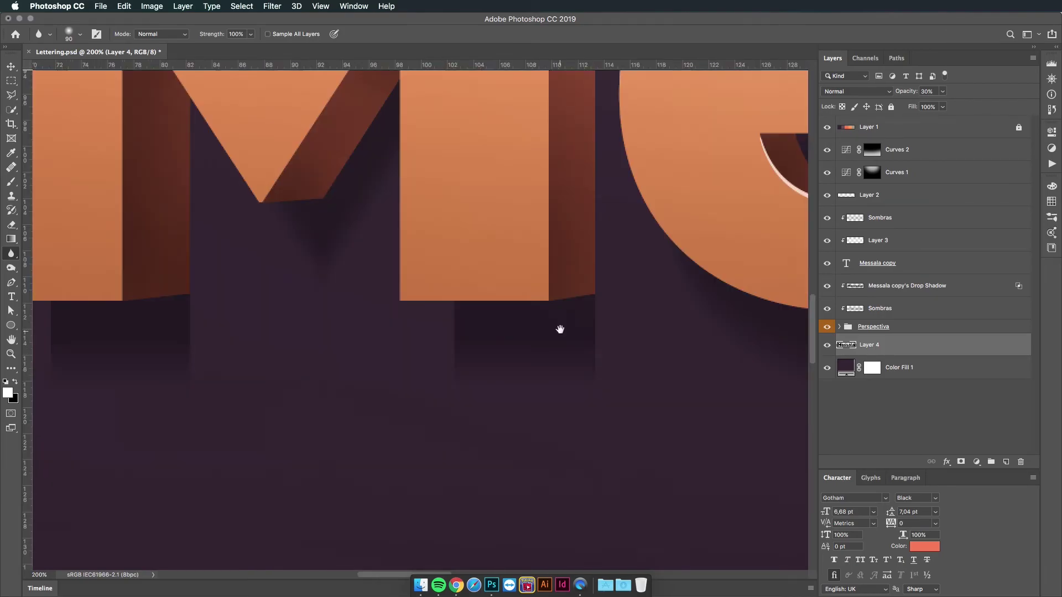
{"action": "scroll", "coordinate": [416, 294], "scroll_direction": "left", "scroll_amount": 9}
{"action": "scroll", "coordinate": [416, 294], "scroll_direction": "down", "scroll_amount": 2}
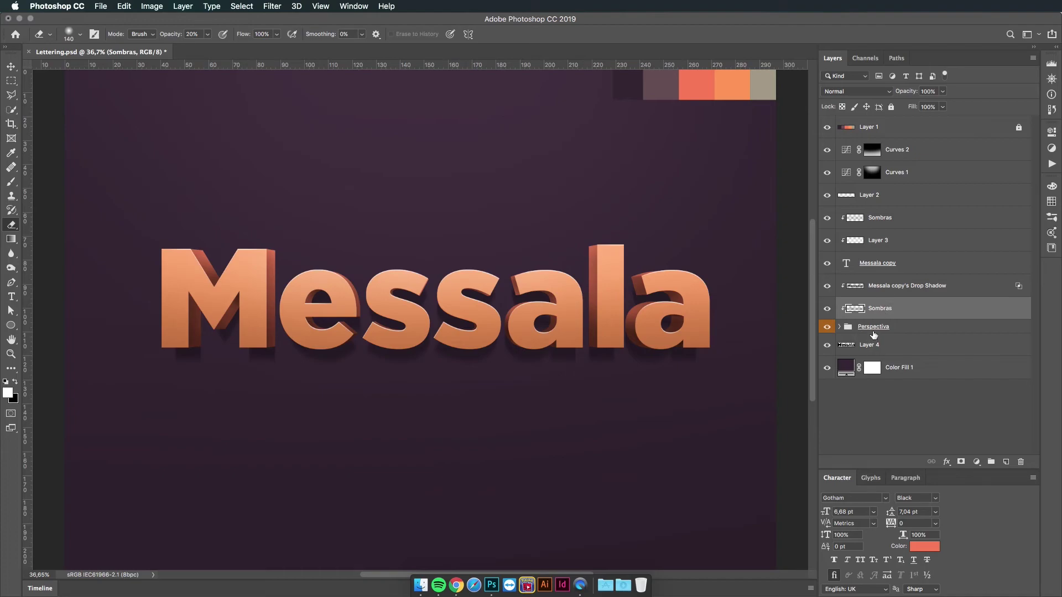
Merge the lower Sombras layer with the Messala copy's Drop Shadow layer
{"action": "left_click", "coordinate": [895, 331]}
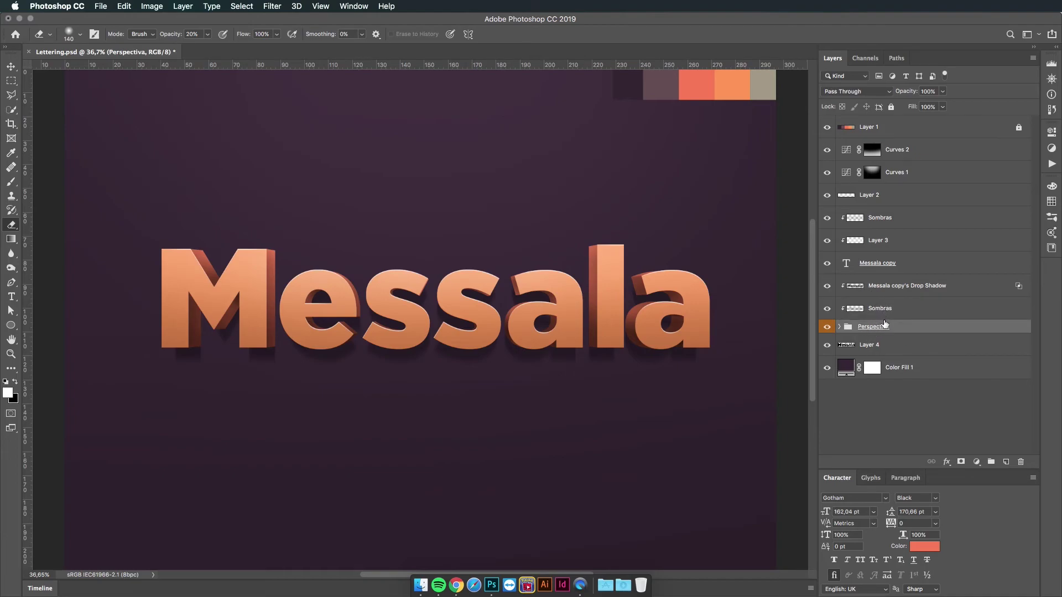
{"action": "left_click", "coordinate": [891, 312]}
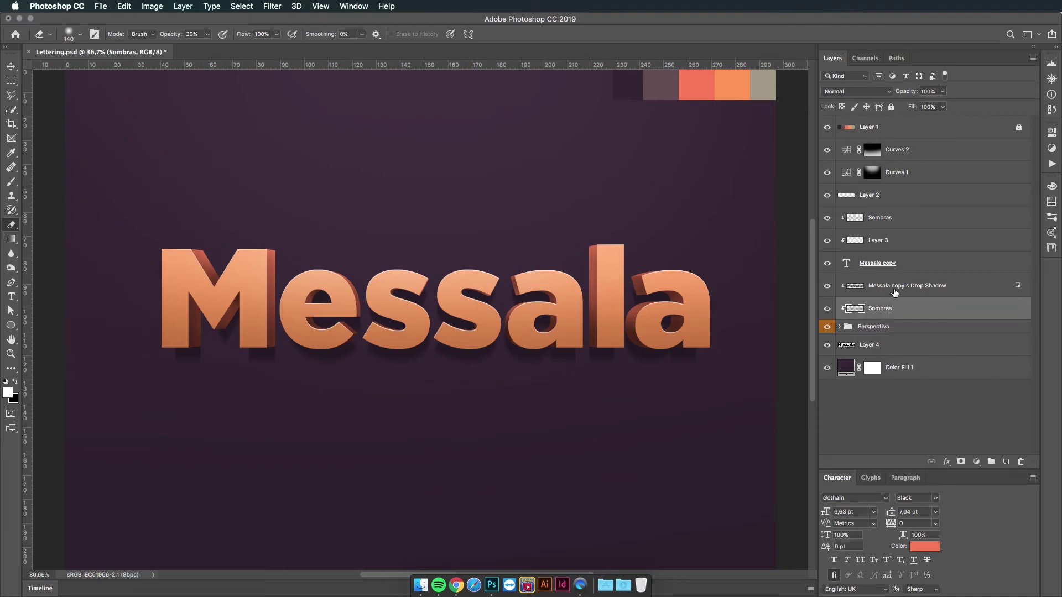
{"action": "left_click", "coordinate": [890, 295], "text": "shift"}
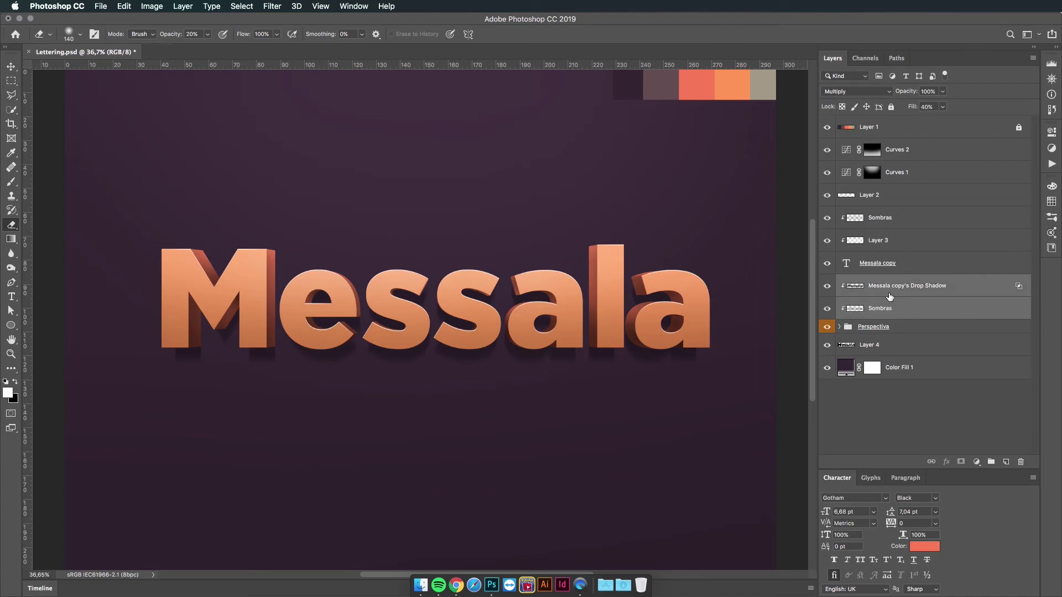
{"action": "key", "text": "super+e"}
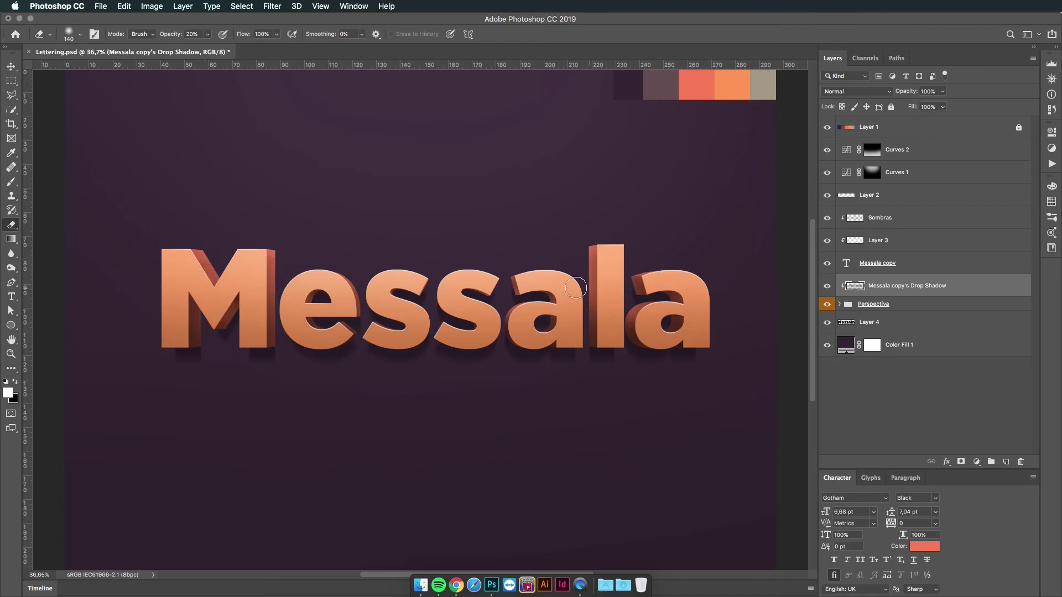
{"action": "left_click", "coordinate": [519, 333]}
{"action": "key", "text": "super+z"}
Paint soft black shading onto the letters' inner sides on the merged Drop Shadow layer with a 125 px brush at 20% opacity
{"action": "key", "text": "b"}
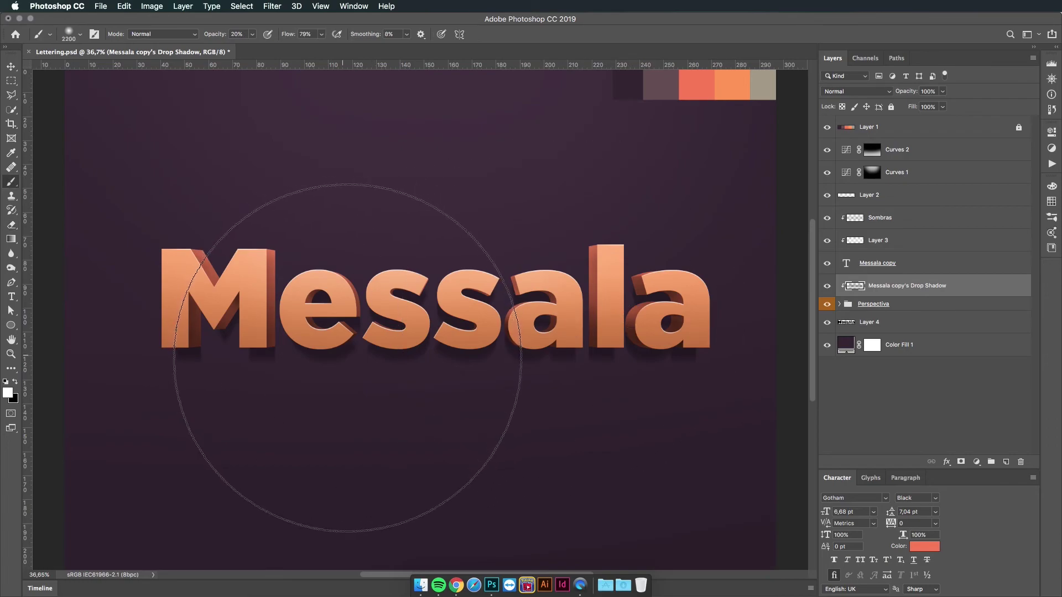
{"action": "key", "text": "bracketleft"}
{"action": "key", "text": "bracketleft"}
{"action": "key", "text": "bracketleft"}
{"action": "key", "text": "bracketleft"}
{"action": "key", "text": "bracketleft"}
{"action": "key", "text": "bracketleft"}
{"action": "key", "text": "bracketleft"}
{"action": "key", "text": "bracketleft"}
{"action": "key", "text": "bracketleft"}
{"action": "key", "text": "bracketleft"}
{"action": "key", "text": "bracketleft"}
{"action": "key", "text": "bracketleft"}
{"action": "key", "text": "bracketleft"}
{"action": "key", "text": "bracketleft"}
{"action": "key", "text": "bracketleft"}
{"action": "key", "text": "bracketleft"}
{"action": "key", "text": "bracketleft"}
{"action": "key", "text": "bracketleft"}
{"action": "key", "text": "bracketleft"}
{"action": "key", "text": "bracketleft"}
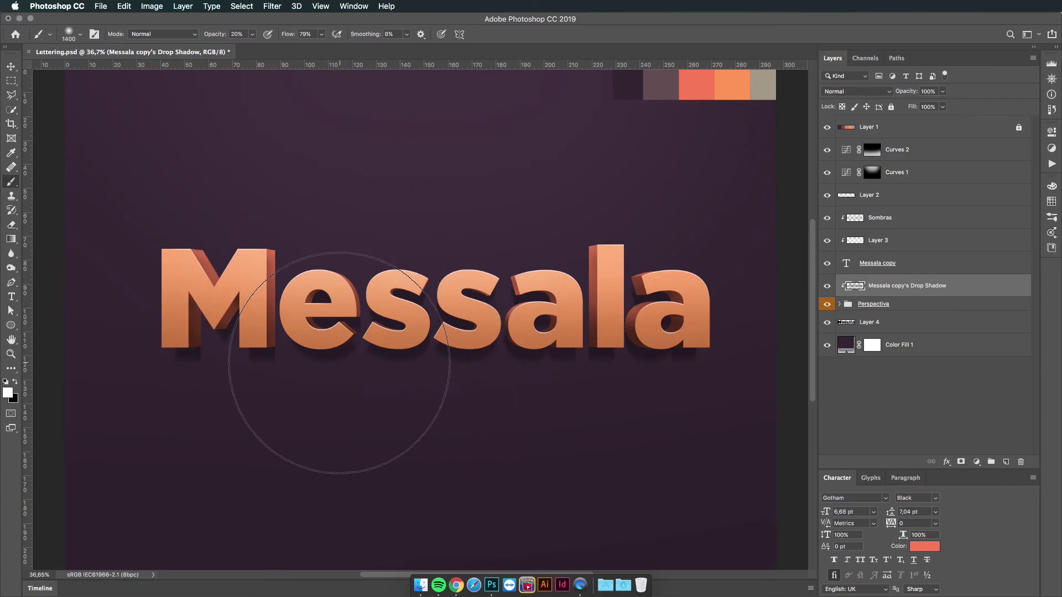
{"action": "key", "text": "x"}
{"action": "key", "text": "bracketleft"}
{"action": "key", "text": "bracketleft"}
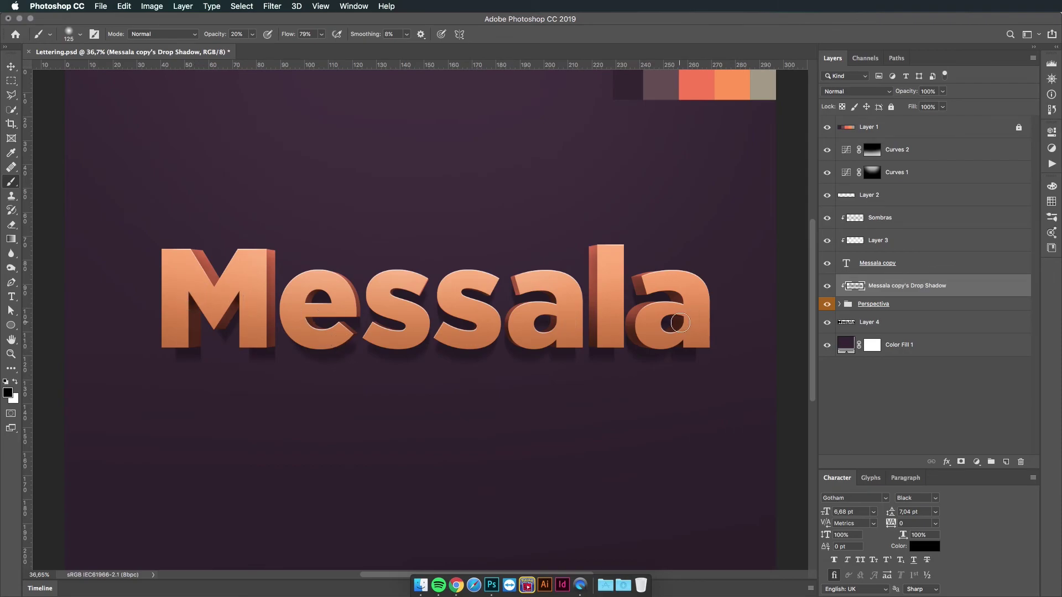
With the Messala copy layer active, make a Polygonal Lasso selection above a diagonal running from the M's upper corner down past the final a
{"action": "left_click", "coordinate": [896, 270]}
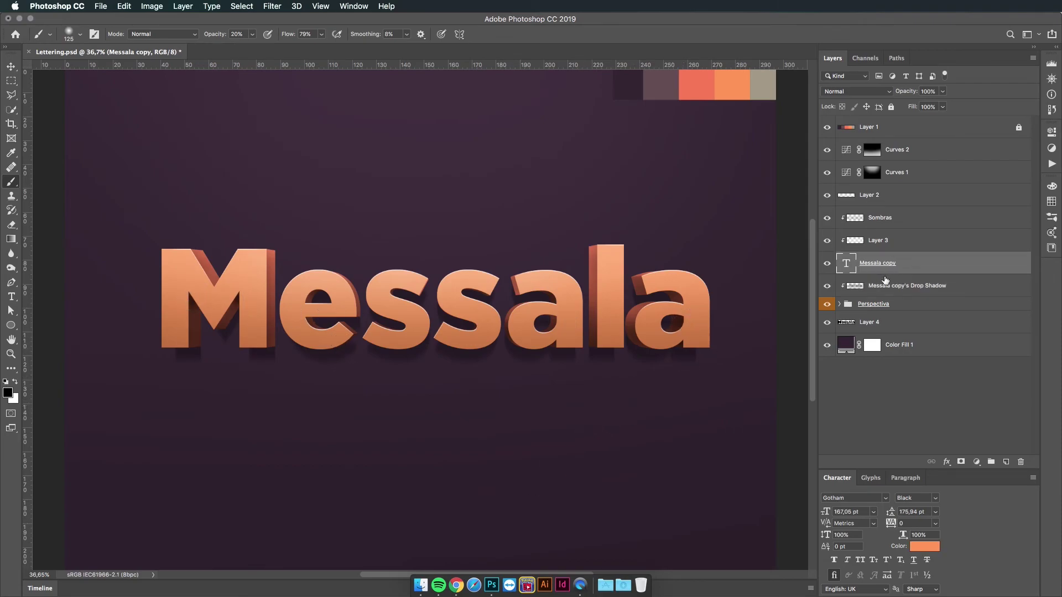
{"action": "left_click", "coordinate": [828, 266]}
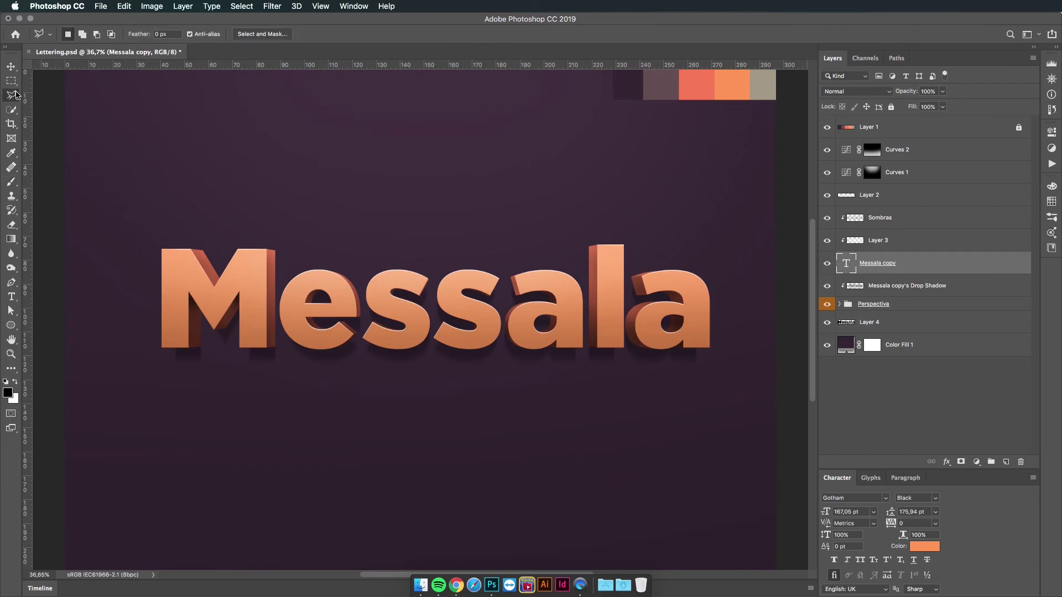
{"action": "left_click", "coordinate": [116, 230]}
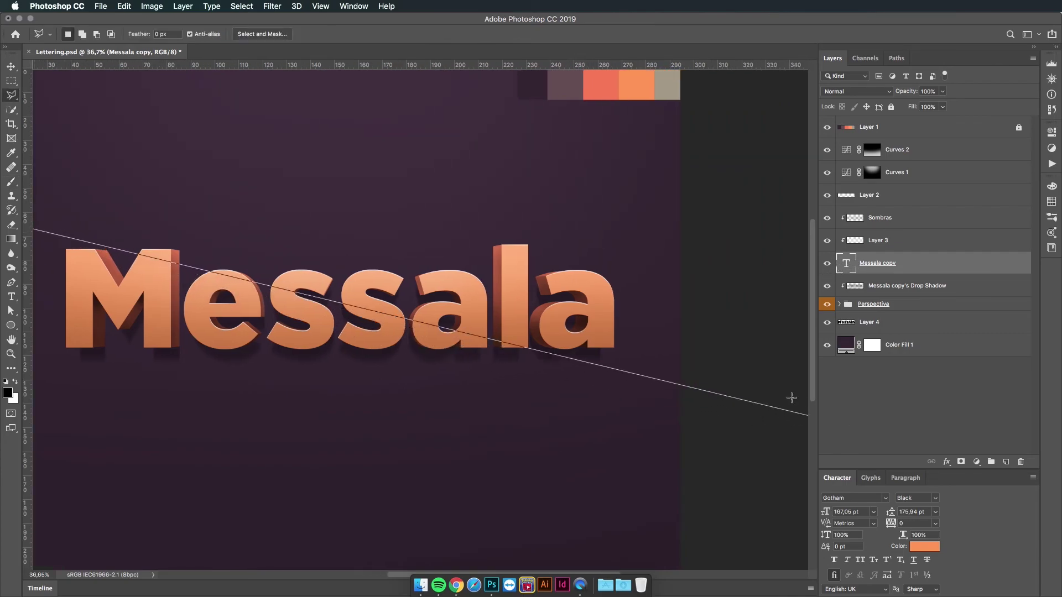
{"action": "left_click", "coordinate": [760, 200]}
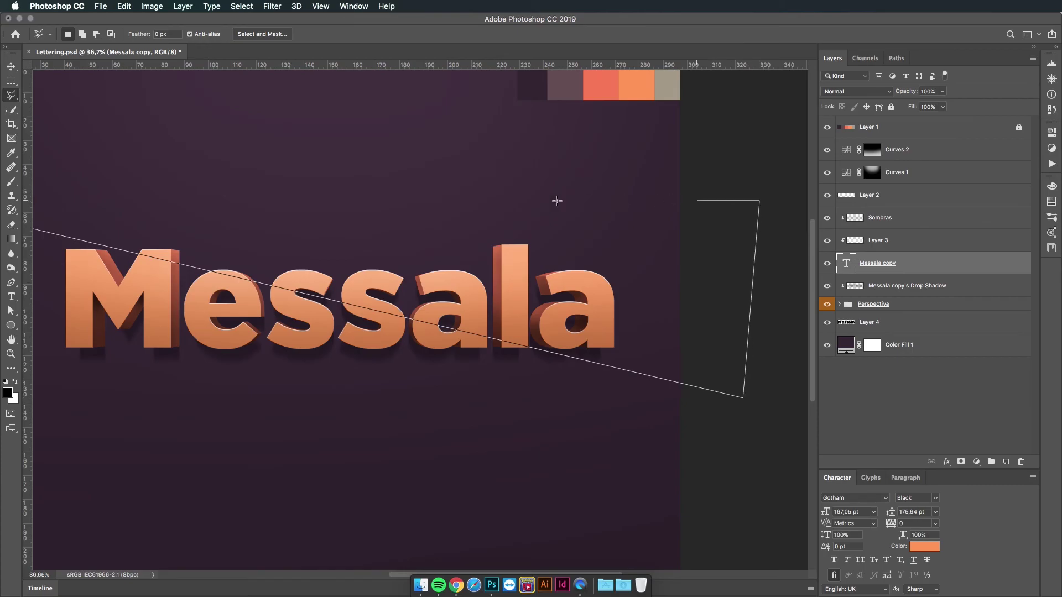
{"action": "double_click", "coordinate": [171, 190]}
Paint a white sheen along the selection's diagonal on a new layer clipped to Messala copy, using a 1040 px Soft Round brush at 20% opacity, and deselect
{"action": "left_click", "coordinate": [1006, 462]}
{"action": "key", "text": "b"}
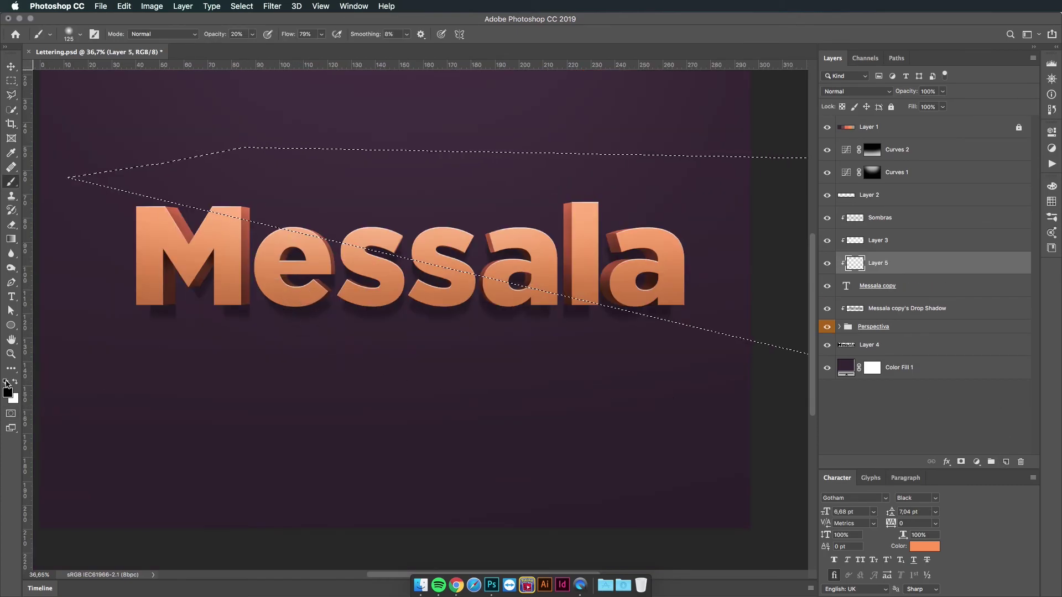
{"action": "key", "text": "x"}
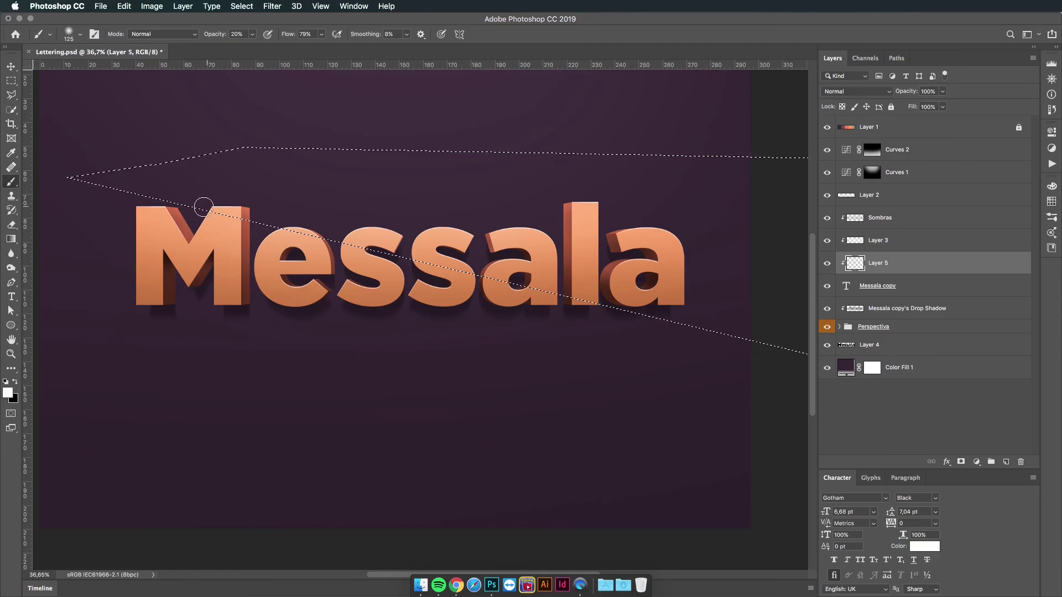
{"action": "right_click", "coordinate": [250, 251]}
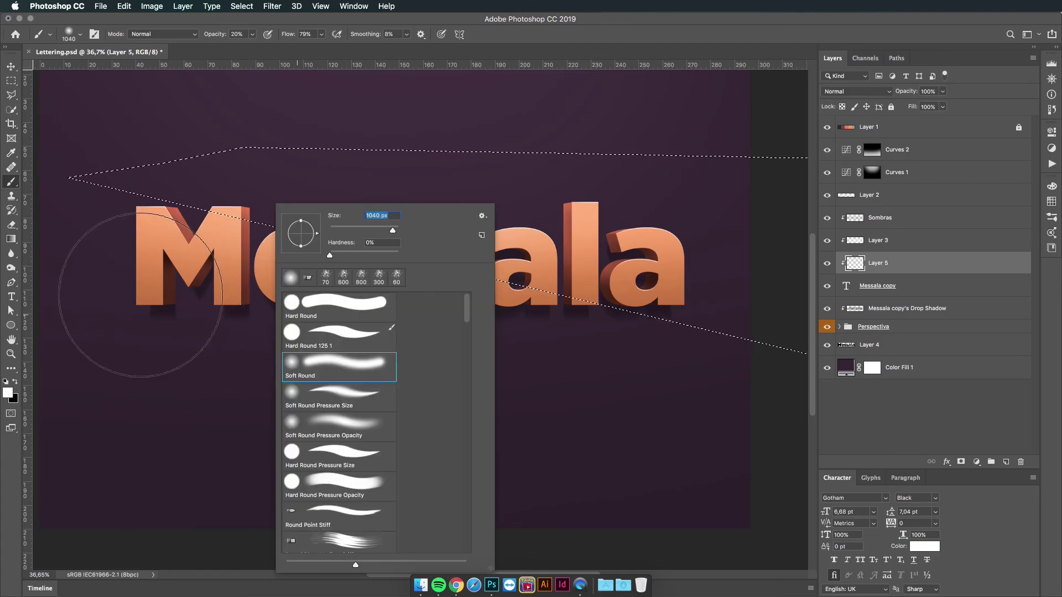
{"action": "left_click", "coordinate": [142, 295]}
{"action": "left_click_drag", "start_coordinate": [192, 306], "coordinate": [723, 450]}
{"action": "mouse_move", "coordinate": [217, 372]}
{"action": "left_mouse_down"}
{"action": "mouse_move", "coordinate": [629, 417]}
{"action": "mouse_move", "coordinate": [797, 418]}
{"action": "left_mouse_up"}
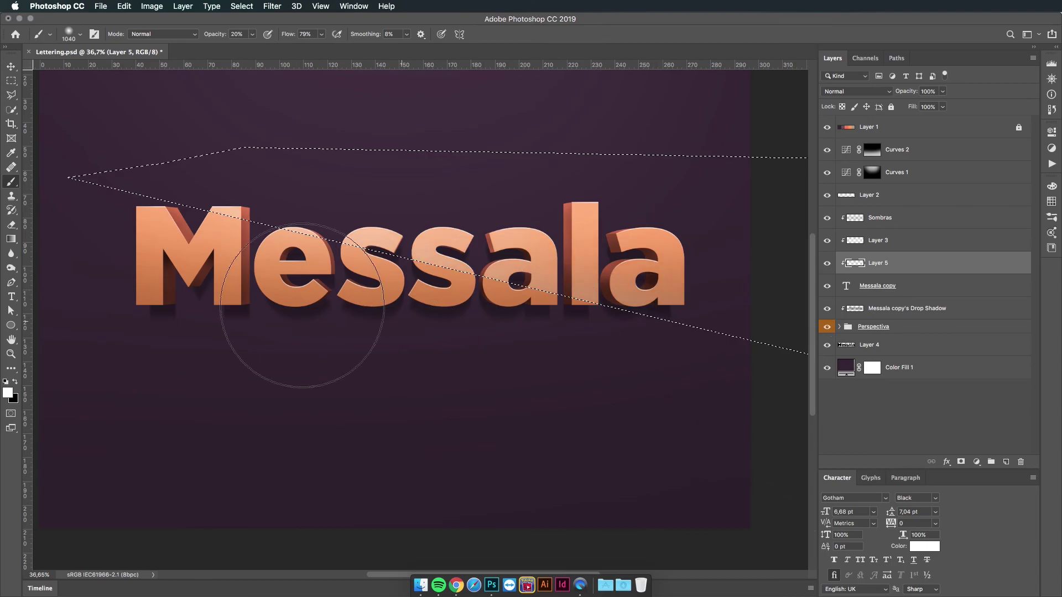
{"action": "key", "text": "super+d"}
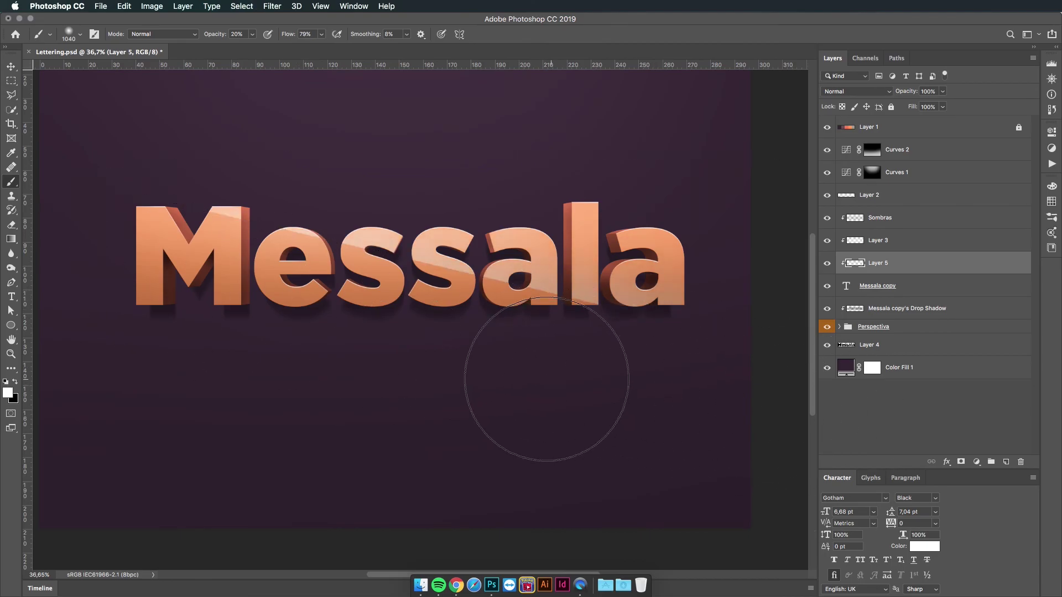
Lower the opacity of the clipped sheen layer to make the diagonal reflection across the letters subtler
{"action": "left_click", "coordinate": [941, 107]}
{"action": "left_click_drag", "start_coordinate": [931, 108], "coordinate": [922, 108]}
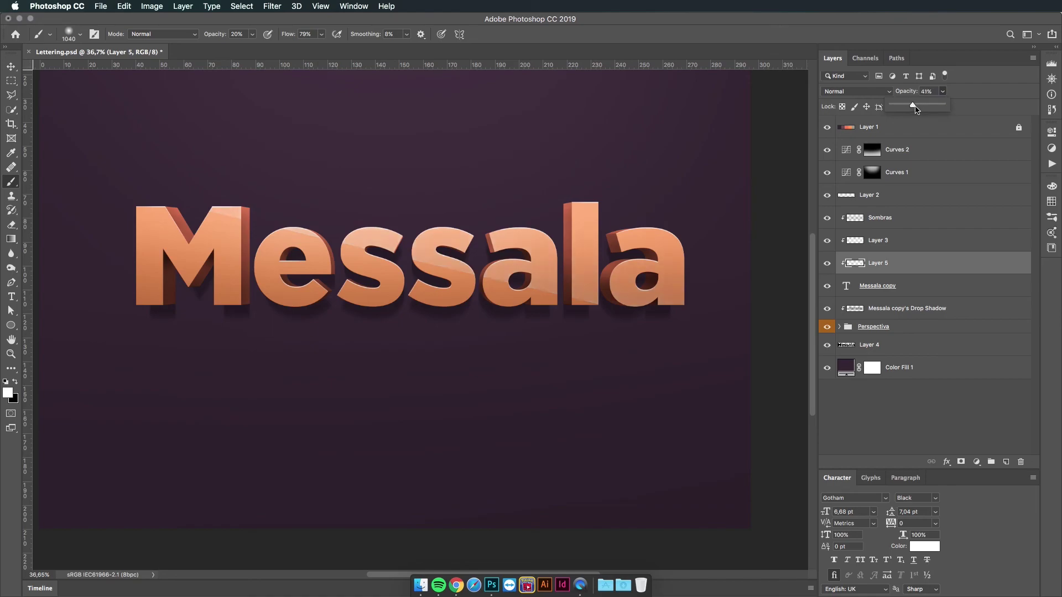
{"action": "left_click", "coordinate": [928, 92]}
{"action": "type", "text": "3"}
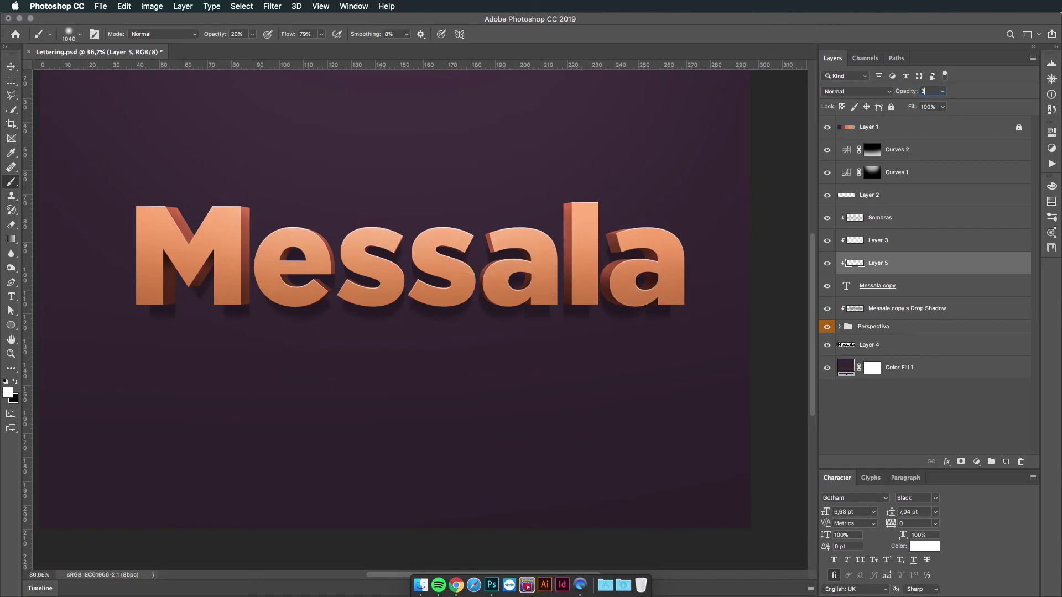